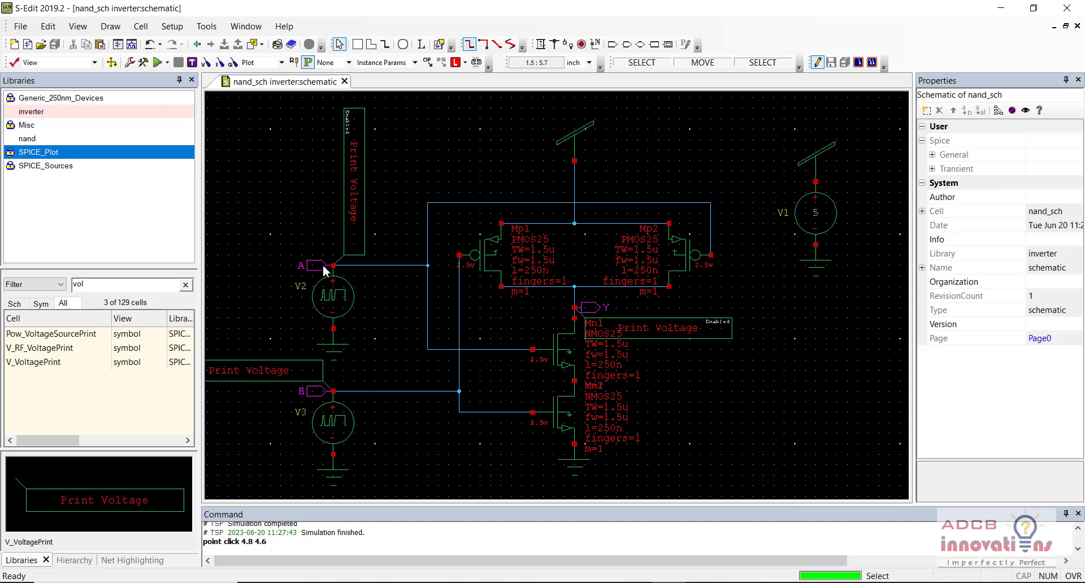
- Simulate the nand_sch schematic and view the A, B and Y voltage traces in separate charts
left_click(157, 63)
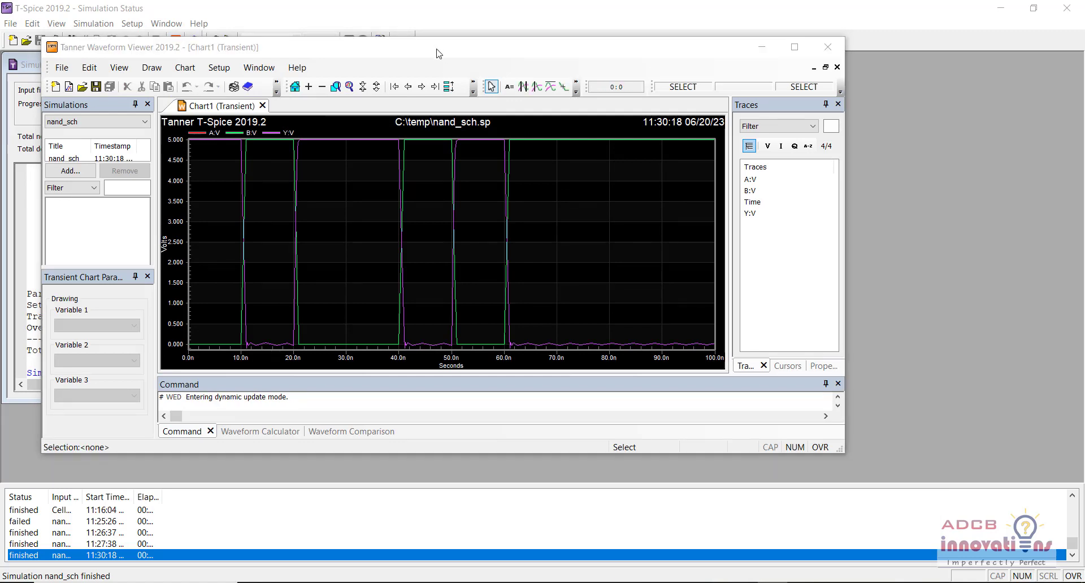
left_click(448, 86)
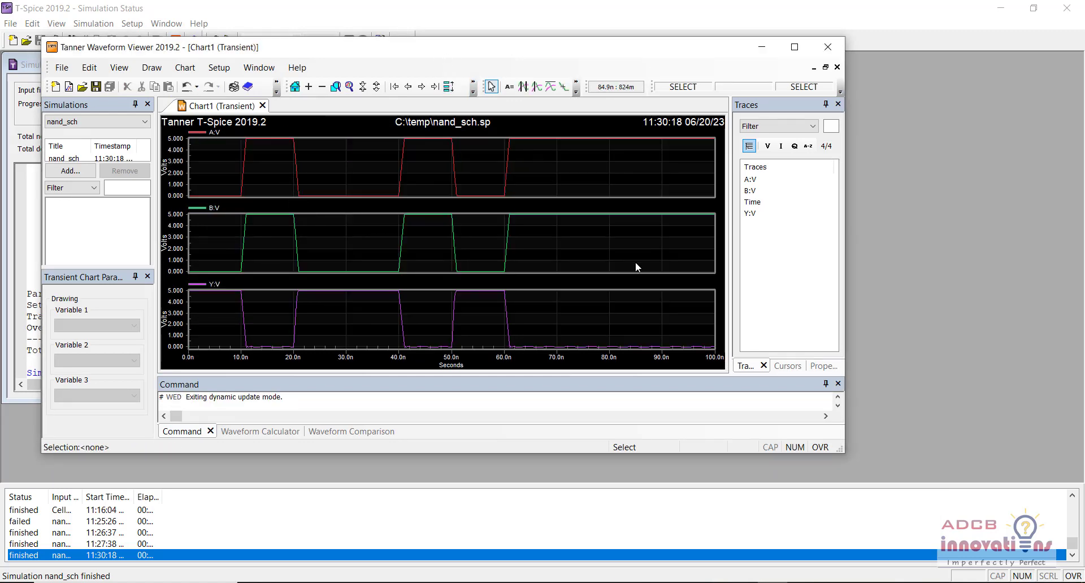
left_click(828, 45)
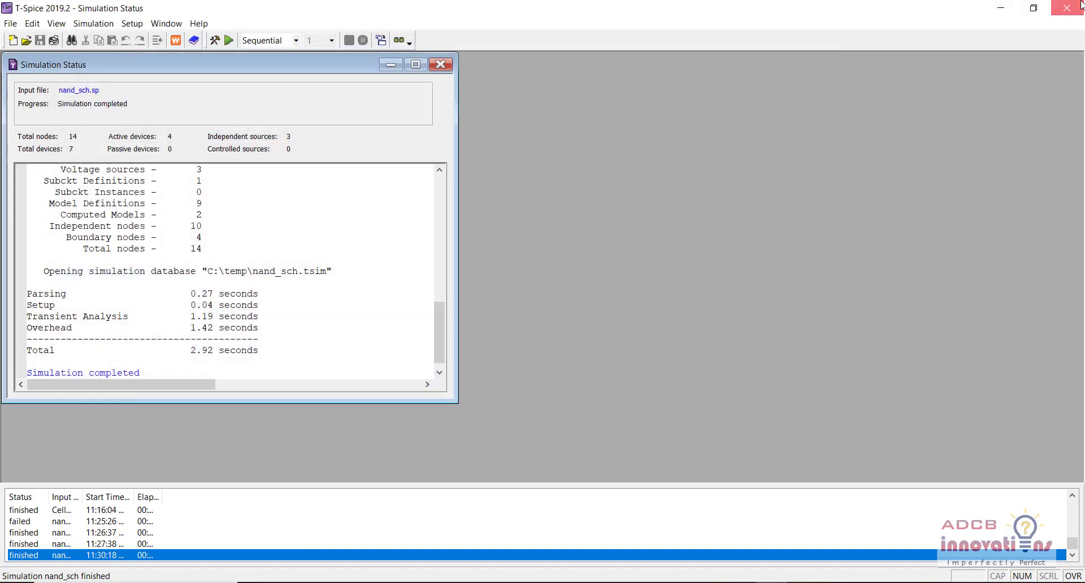
left_click(1066, 8)
left_click(138, 26)
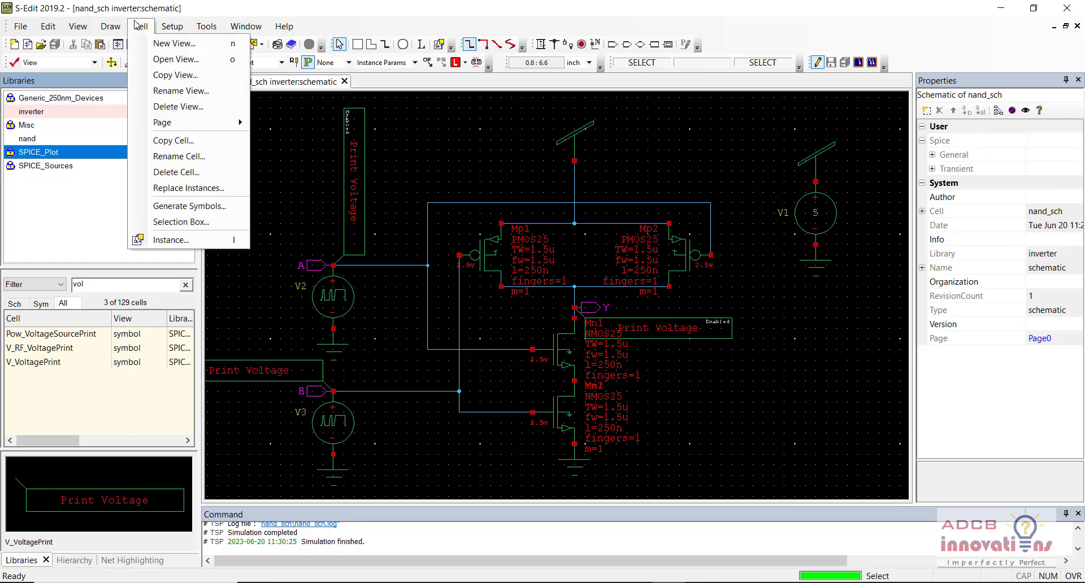
left_click(195, 206)
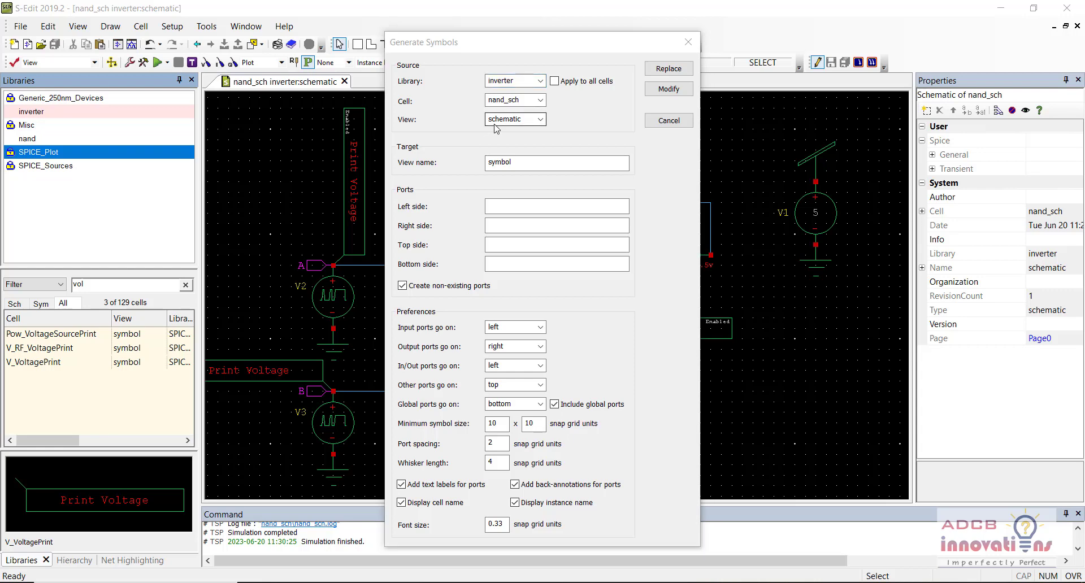
left_click(689, 41)
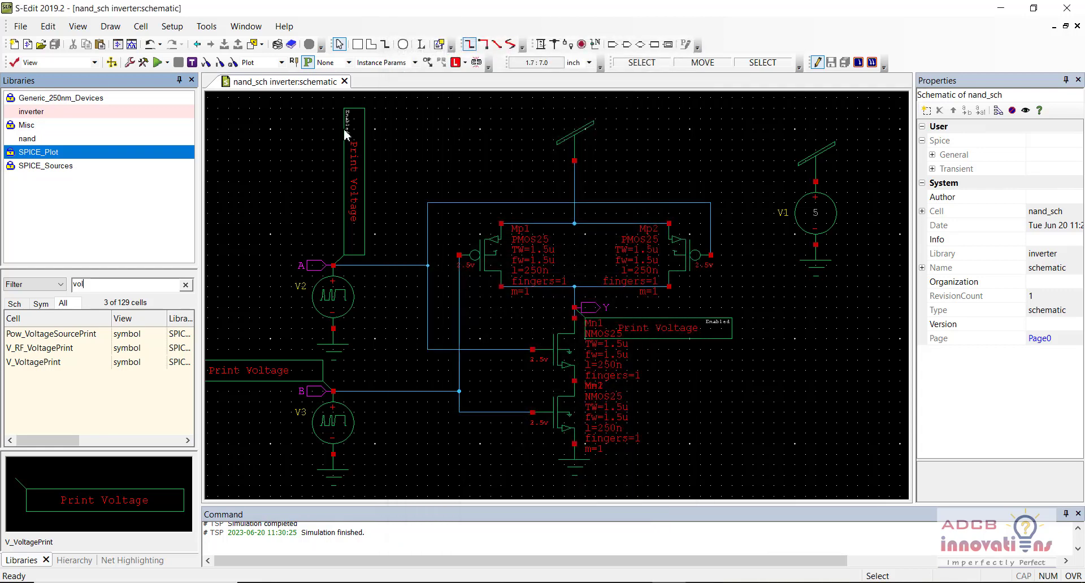
- Clear the cell name filter and examine which cells the inverter and nand libraries contain
left_click(94, 112)
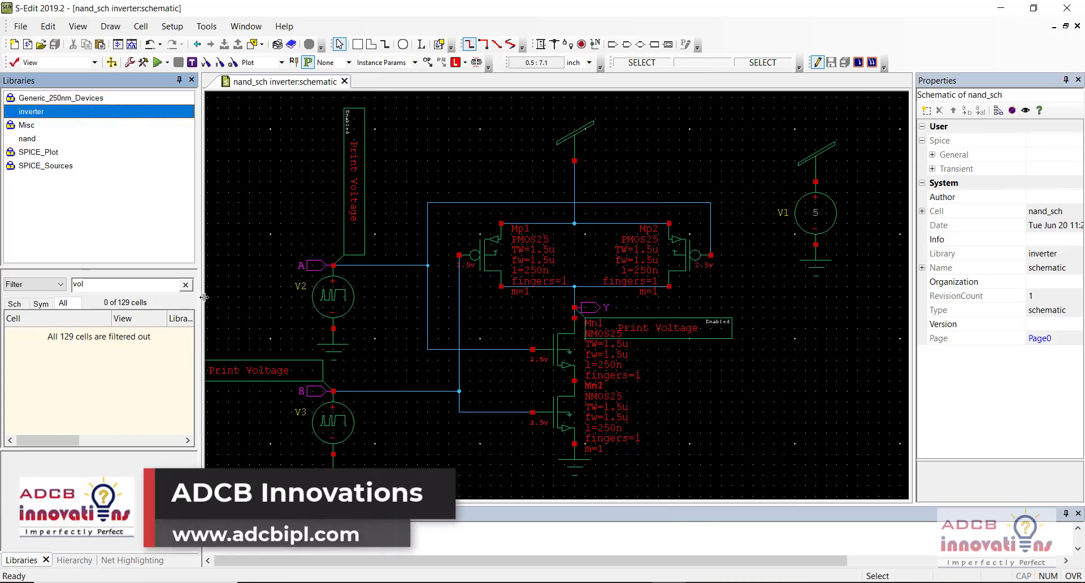
left_click(185, 284)
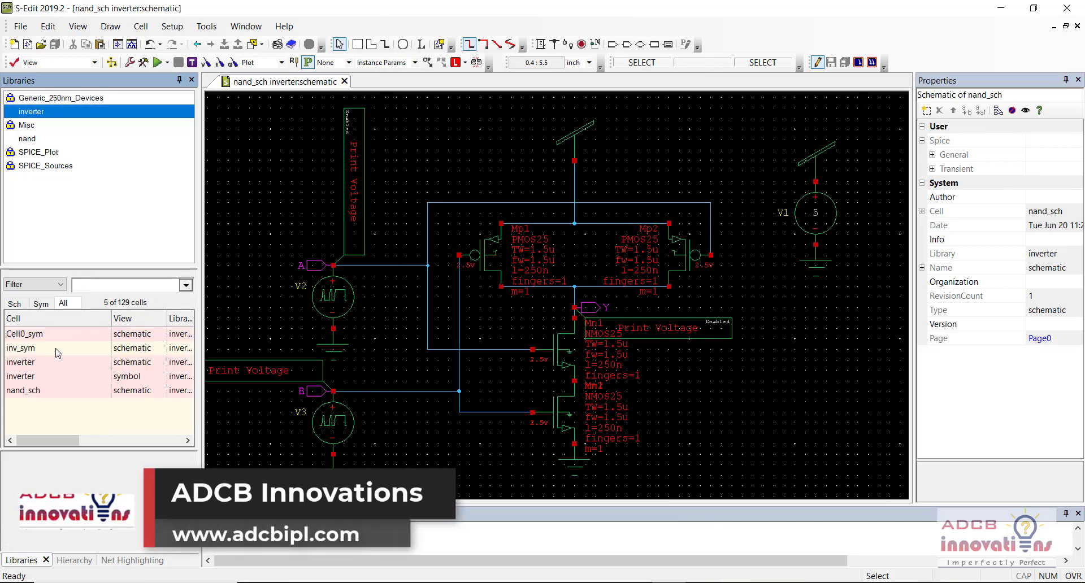
left_click(58, 349)
left_click(47, 337)
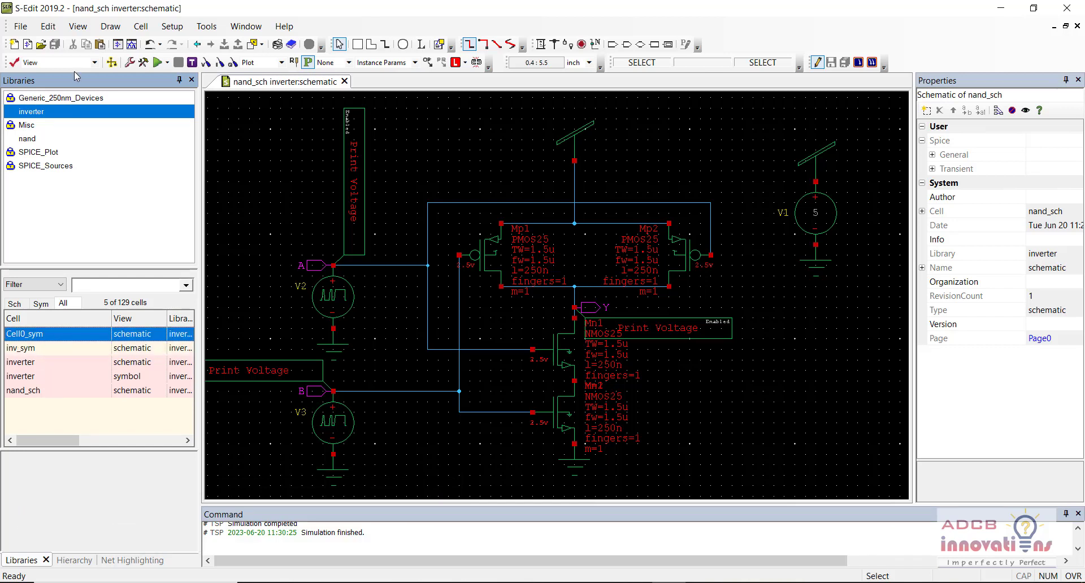
left_click(48, 140)
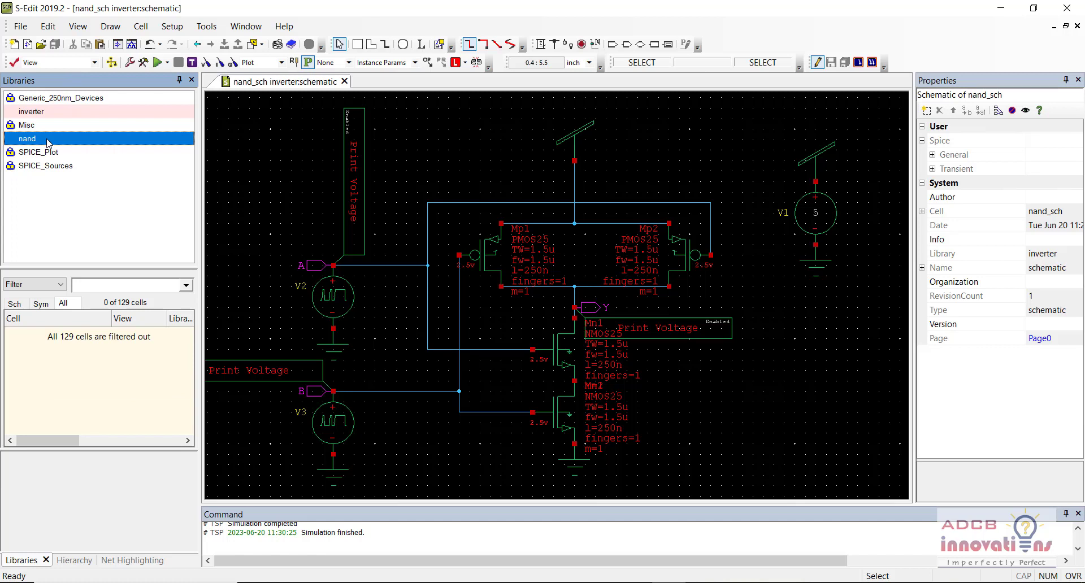
left_click(54, 116)
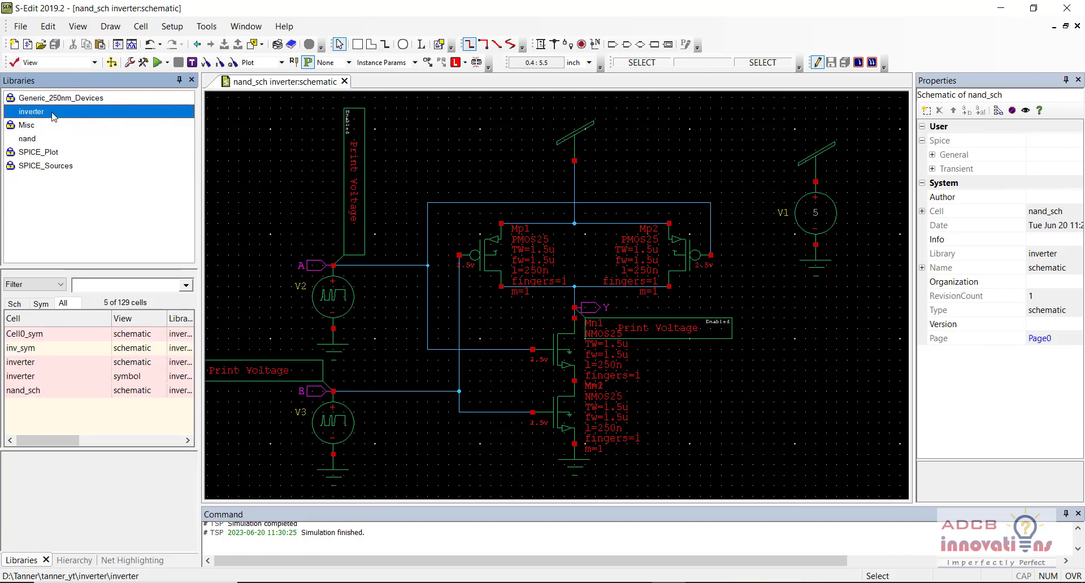
left_click(52, 139)
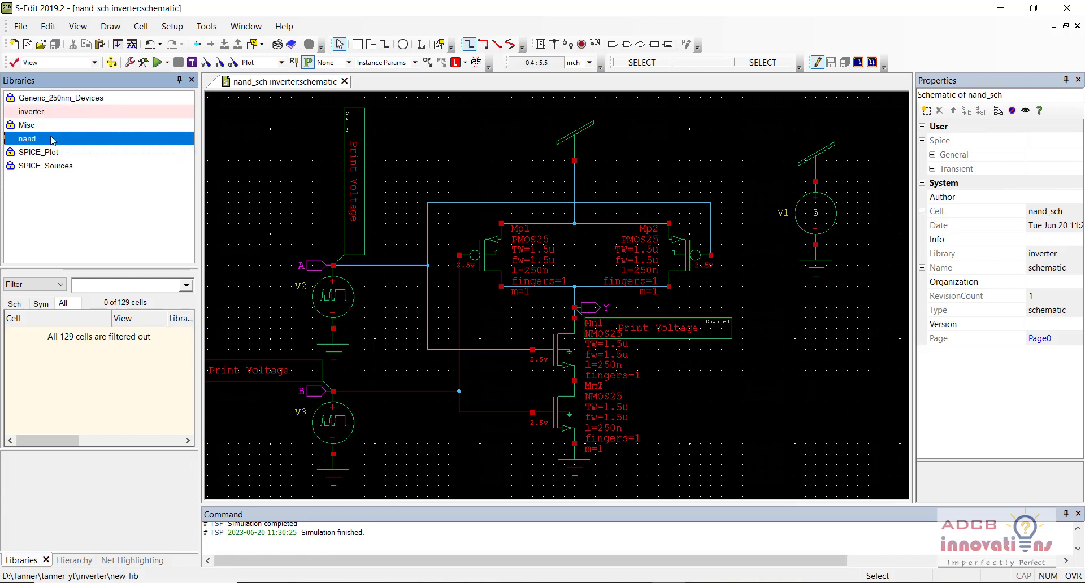
left_click(55, 112)
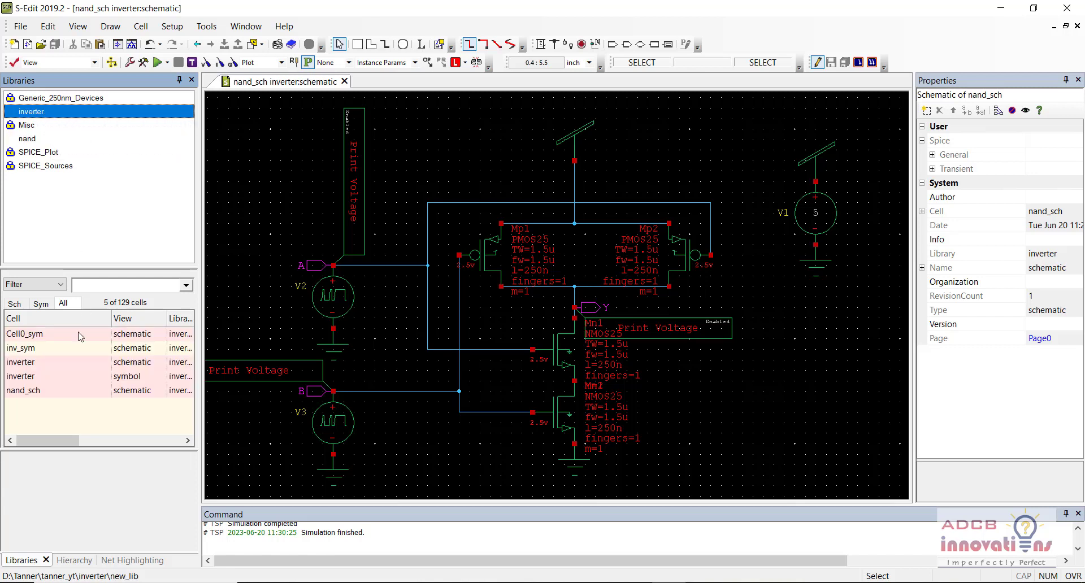
left_click(57, 392)
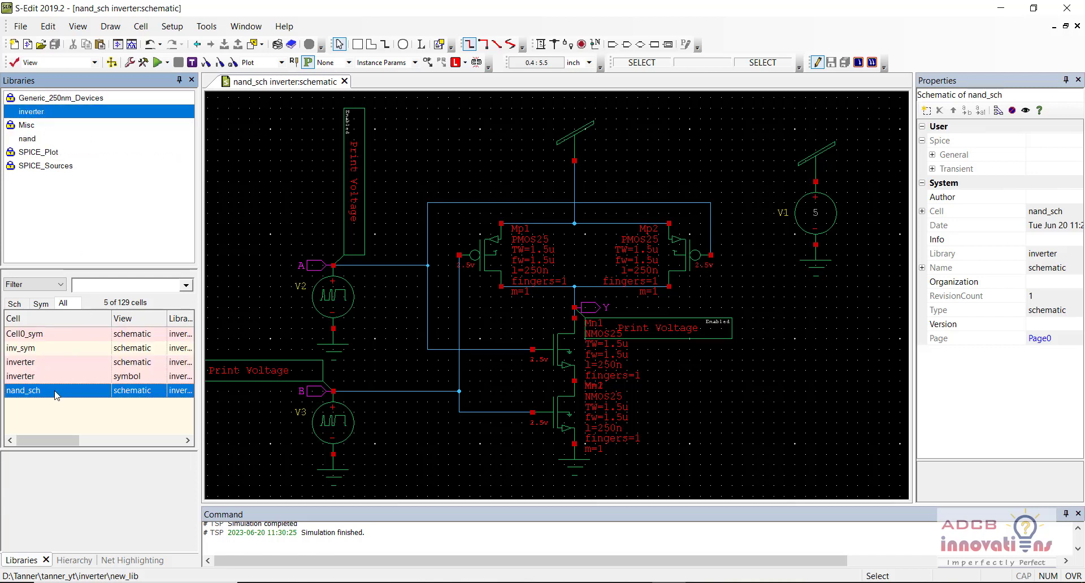
left_click(52, 139)
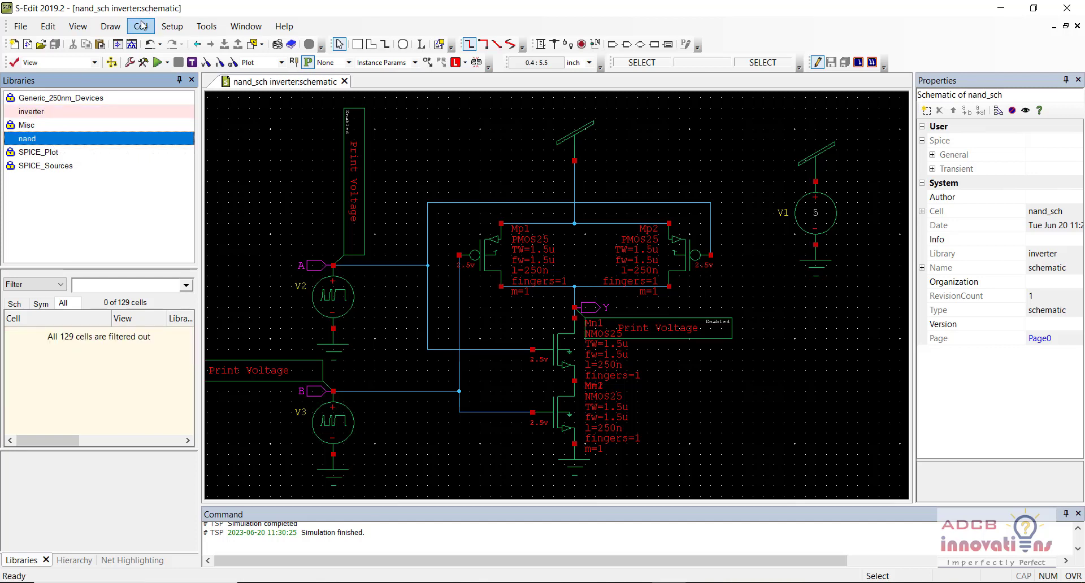
left_click(21, 26)
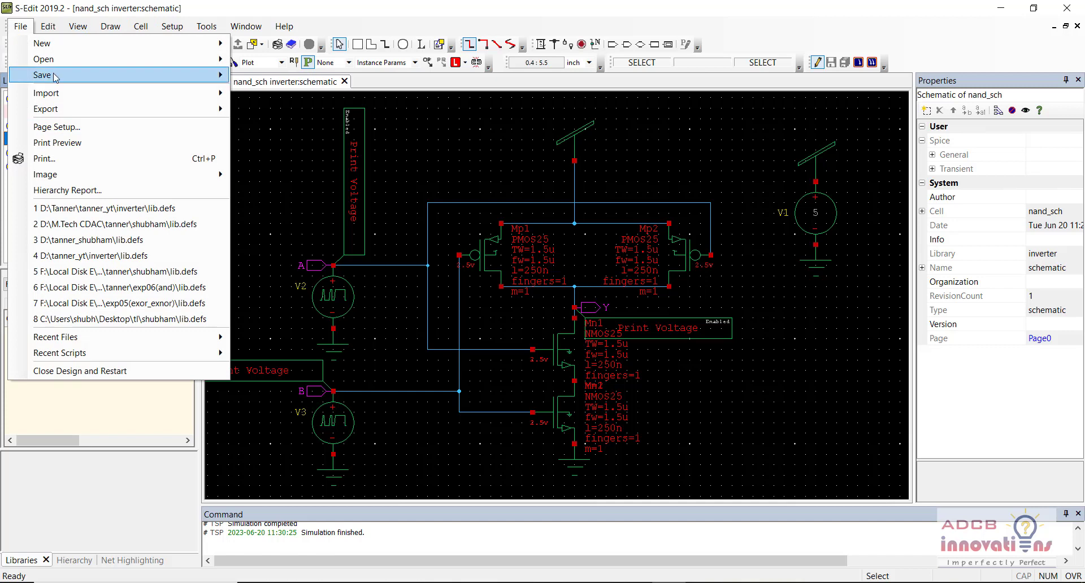
mouse_move(55, 76)
- Copy all objects of the nand_sch schematic in the inverter library
left_click(343, 213)
left_click(290, 213)
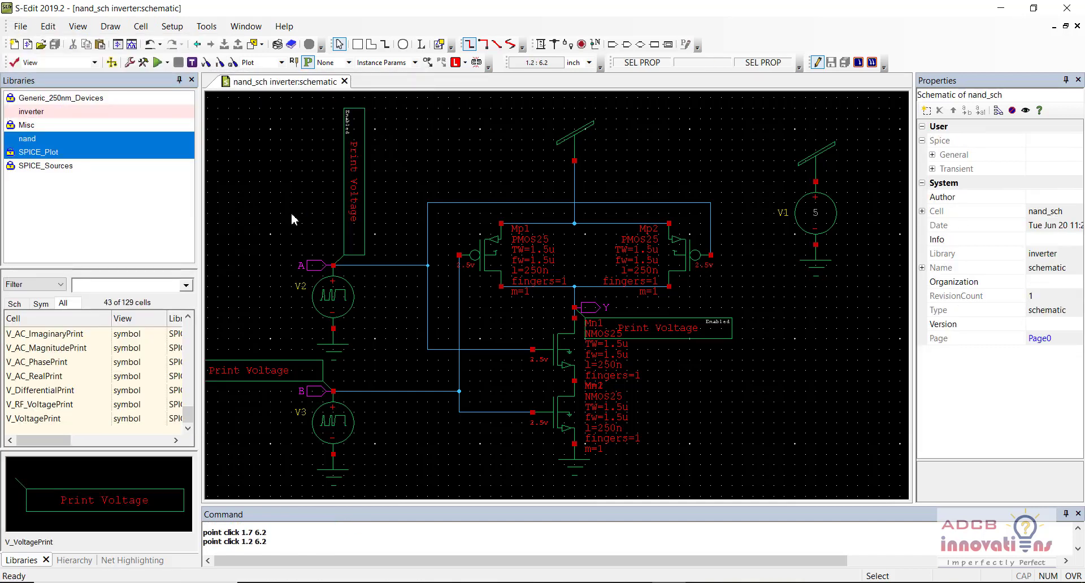
key("ctrl+a")
key("ctrl+c")
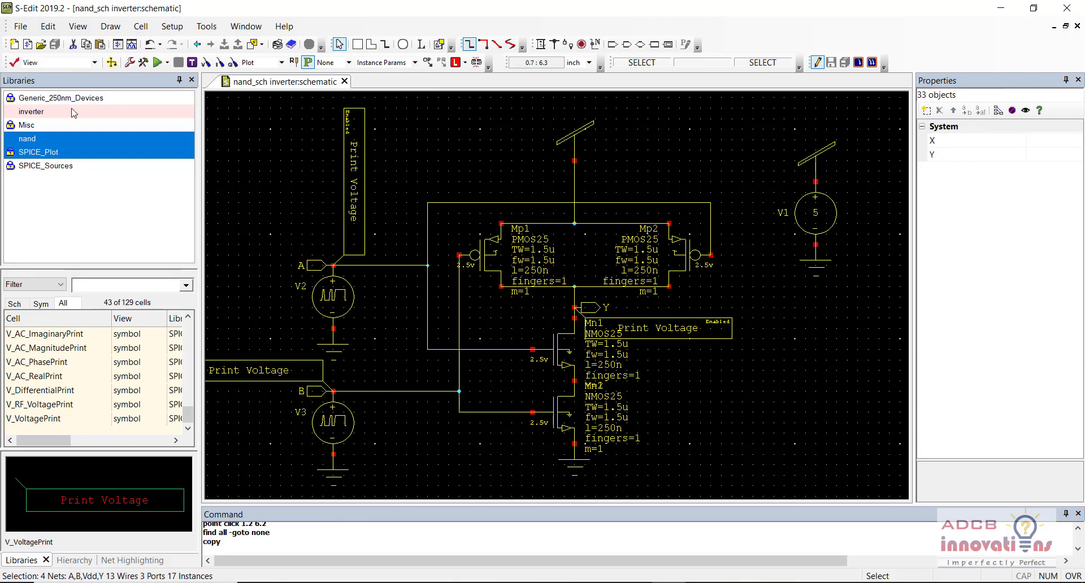
- Create a new schematic view in the nand library for a cell named nand_sch
left_click(69, 140)
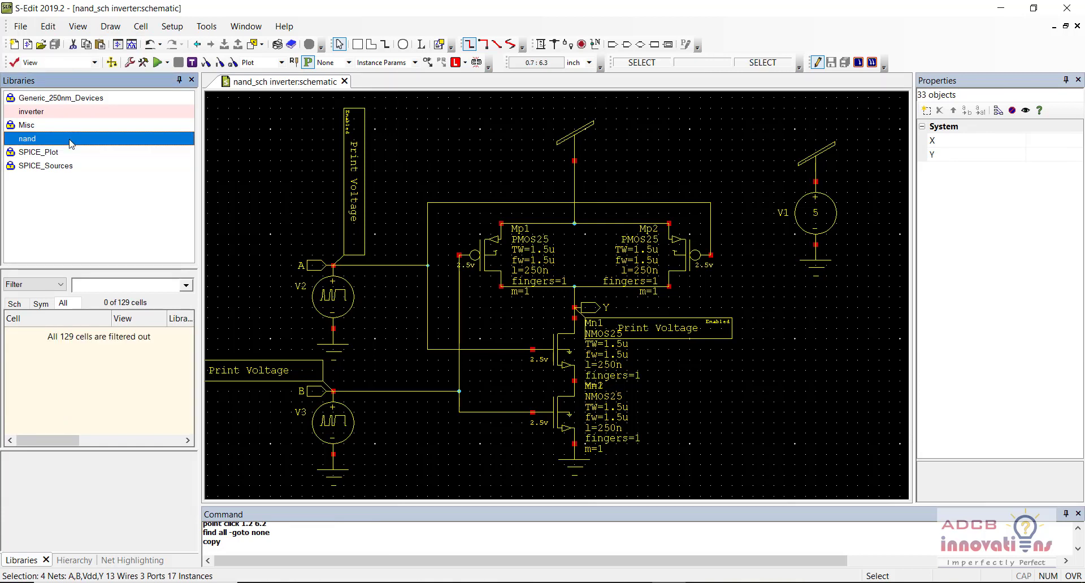
left_click(141, 26)
left_click(162, 44)
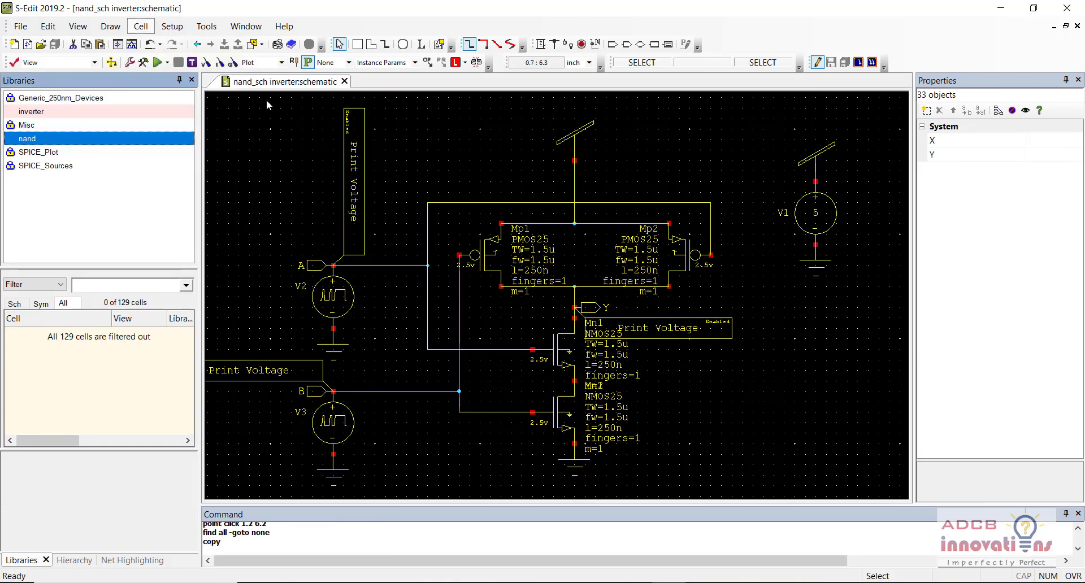
left_click(590, 254)
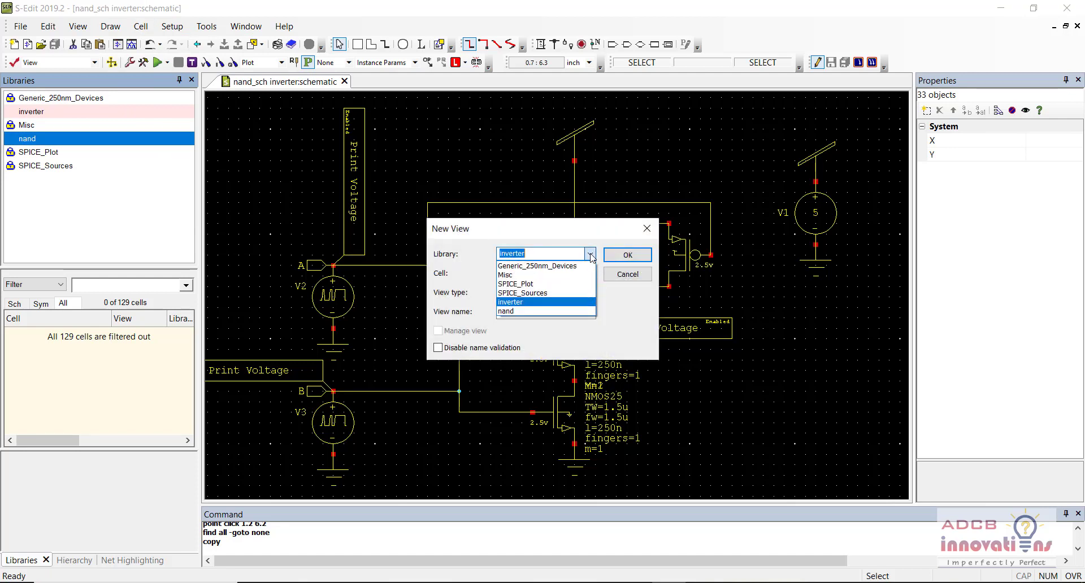
left_click(551, 292)
left_click(543, 272)
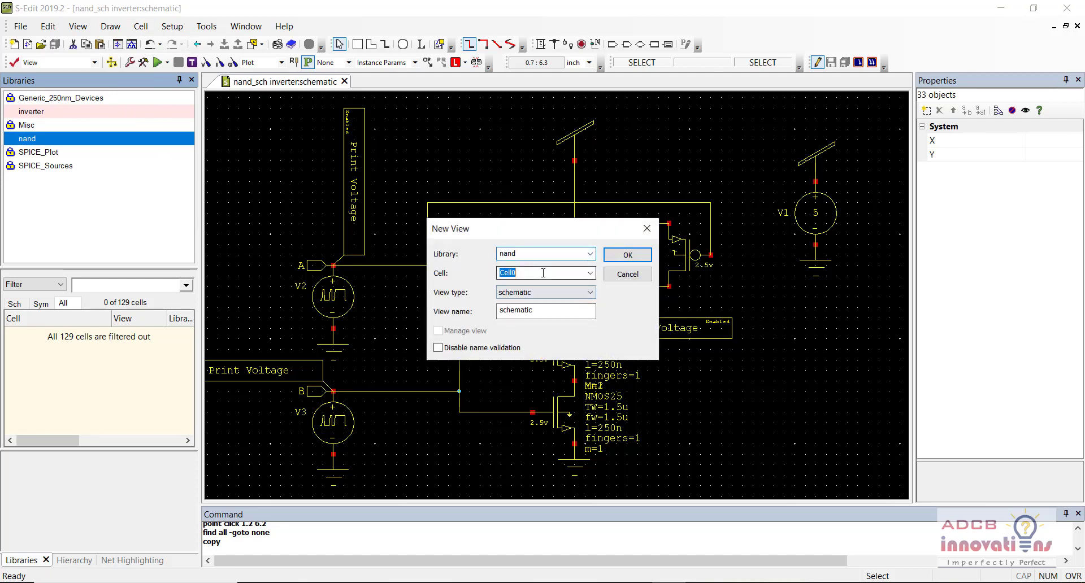
left_click(543, 272)
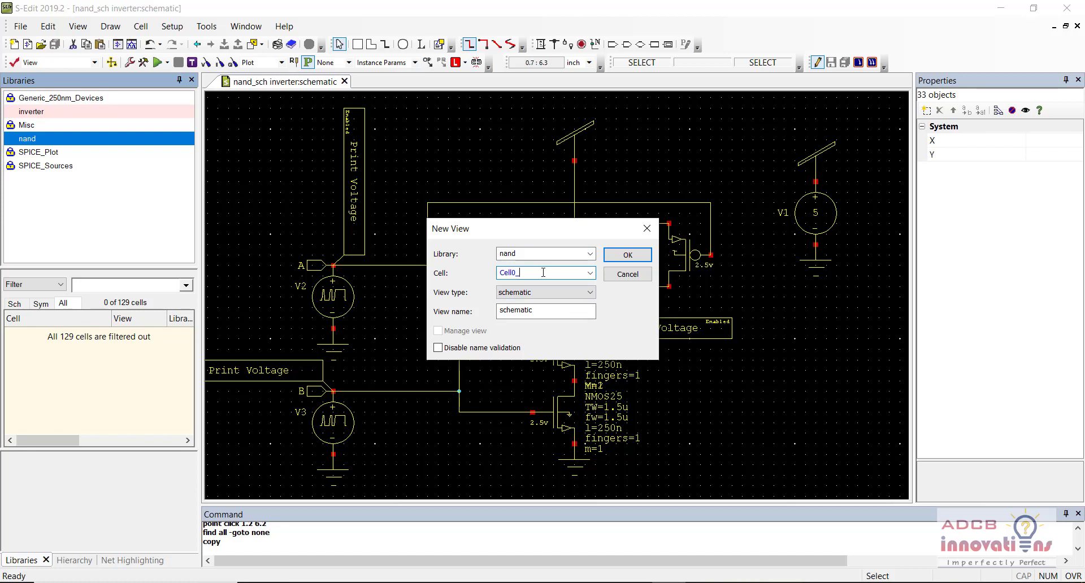
key("BackSpace")
key("BackSpace")
key("BackSpace")
key("BackSpace")
key("BackSpace")
key("BackSpace")
type("nand_sch")
left_click(625, 256)
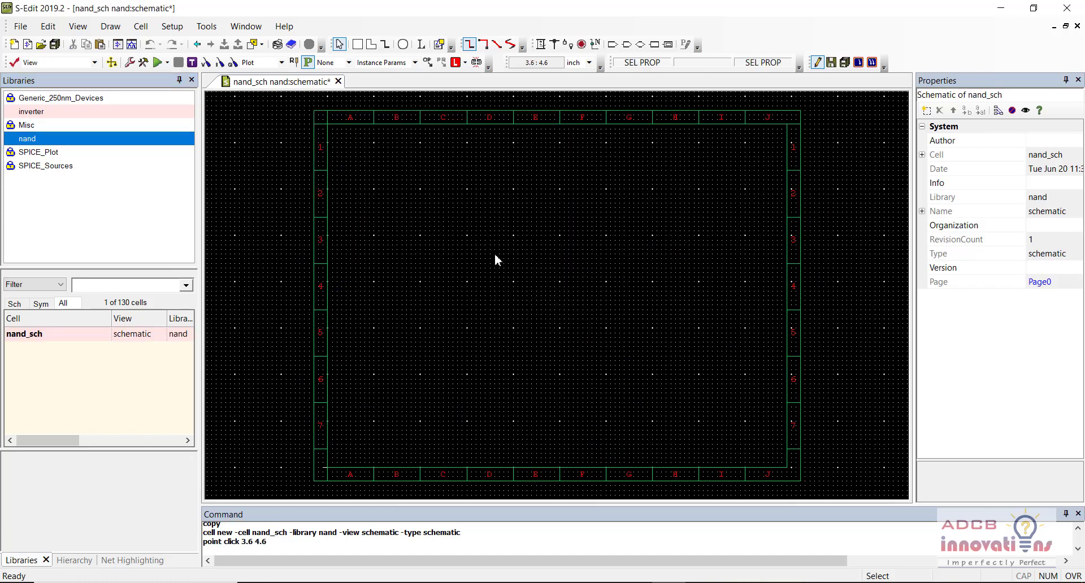
- Paste the copied NAND circuit into the middle of the new schematic sheet and save it
key("ctrl+v")
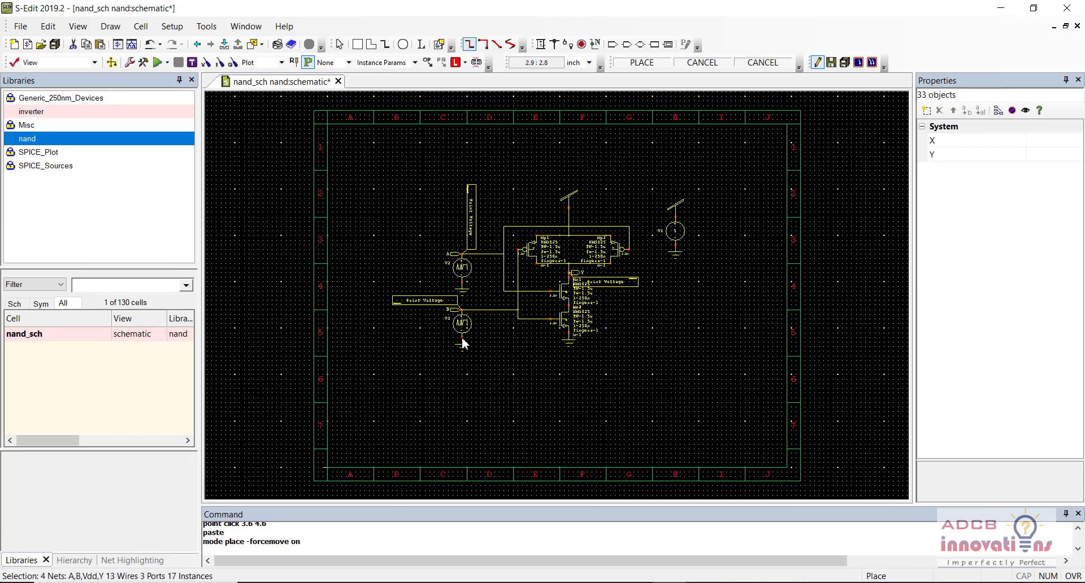
left_click(462, 342)
key("ctrl+s")
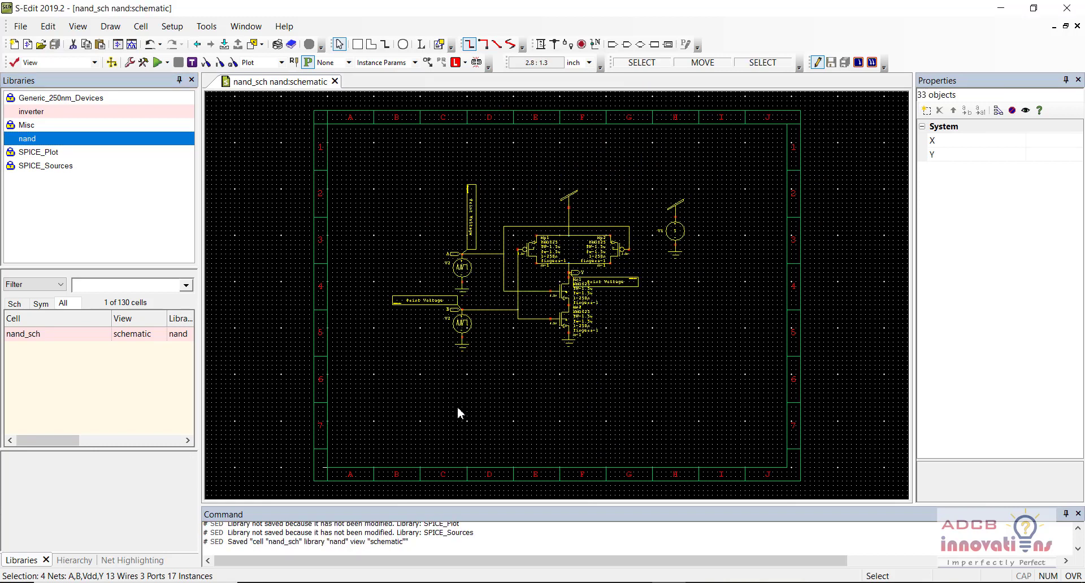
left_click(456, 405)
key("plus")
key("plus")
scroll(557, 294, "up", 3)
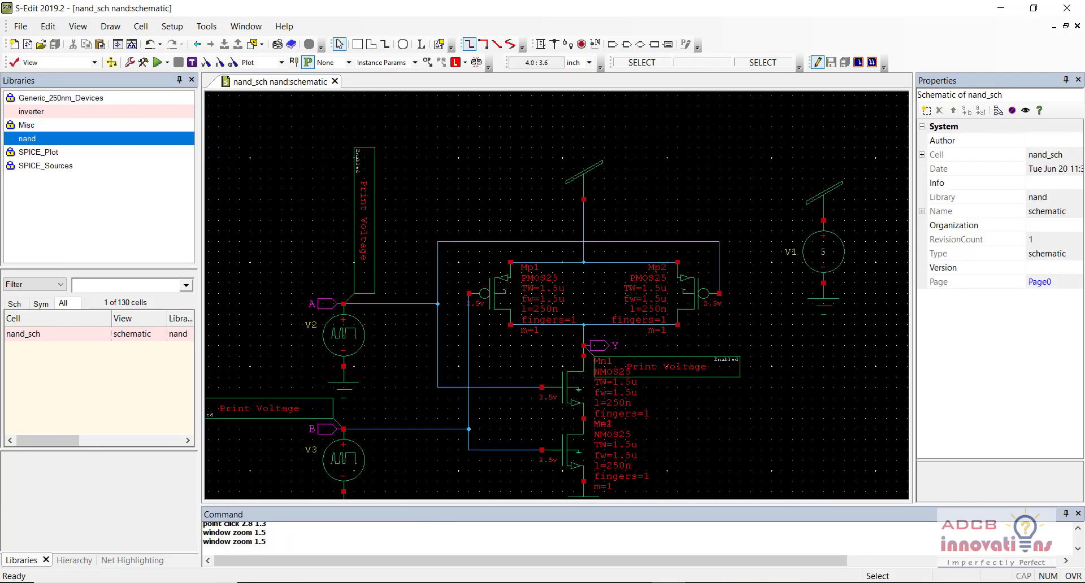
- Enable Transient/Fourier Analysis for the SPICE simulation with a stop time of 100n and a maximum time step of 1n
left_click(159, 63)
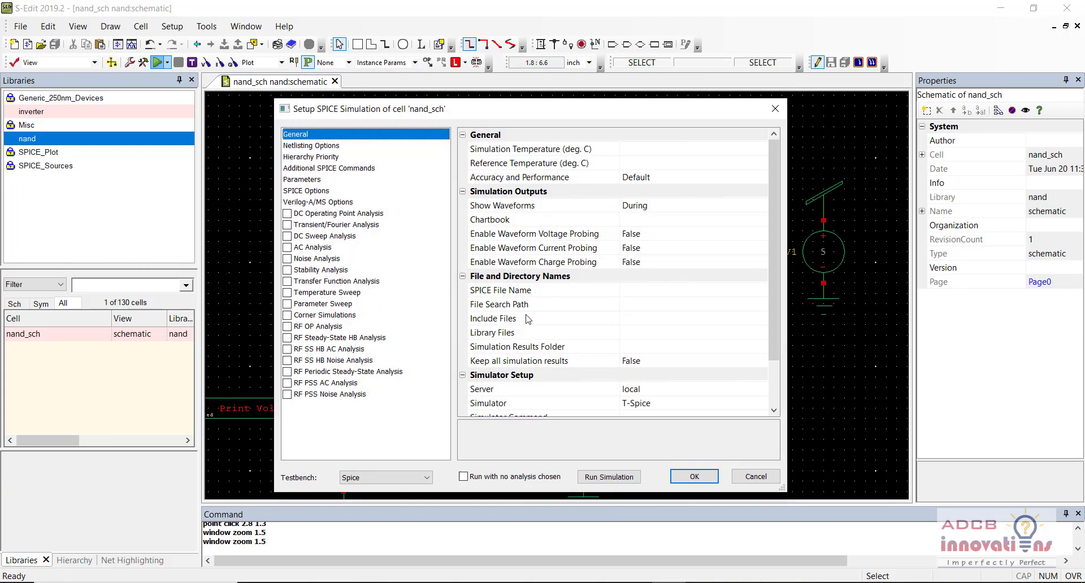
left_click(287, 225)
left_click(678, 149)
type("100n")
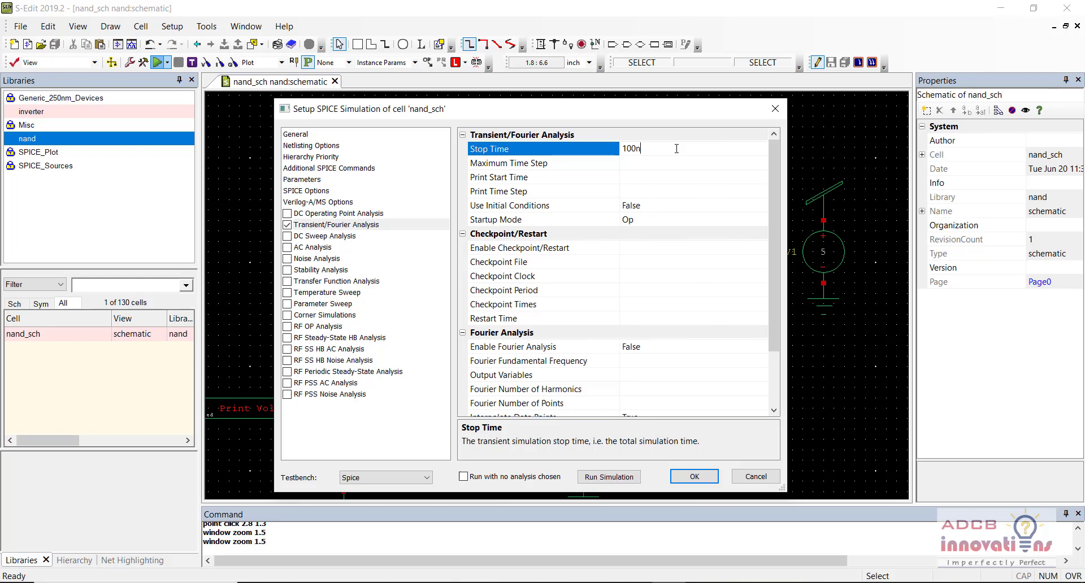
key("Tab")
type("1")
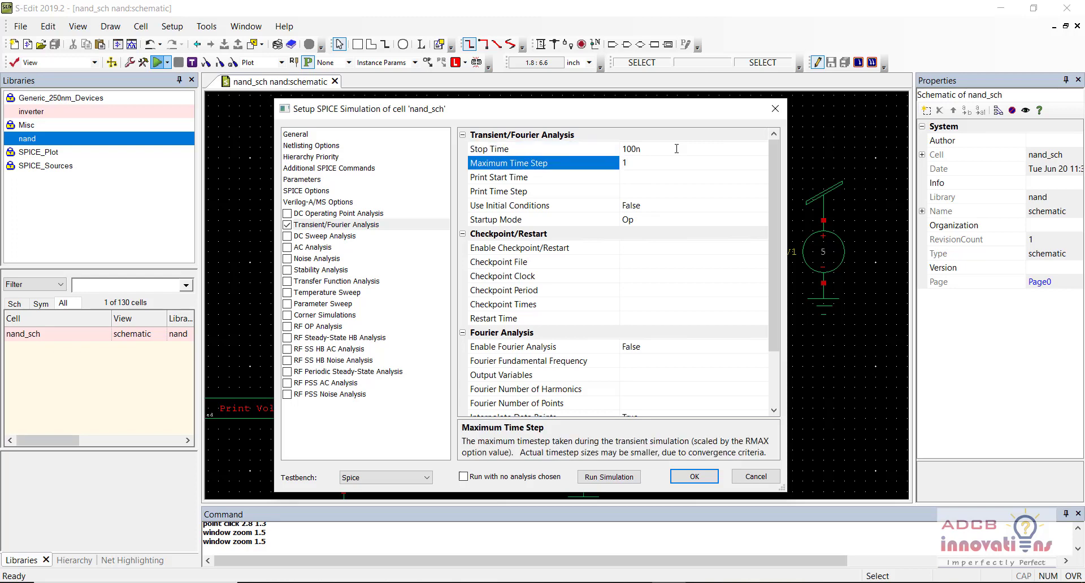
type("n")
- Add the Generic_250nm.lib model file with section TT as the simulation's library file and accept the SPICE setup
left_click(363, 135)
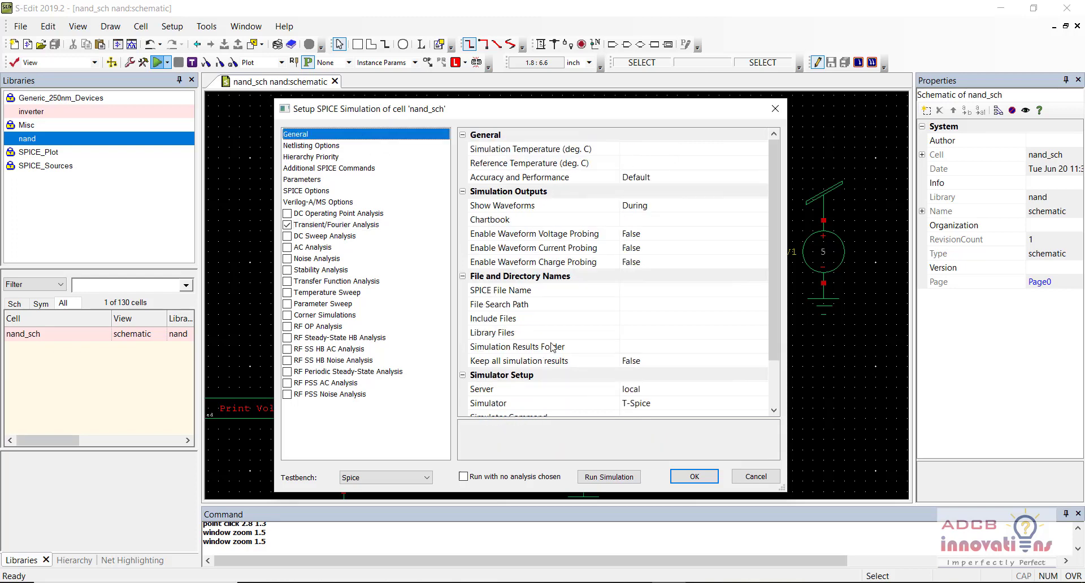
left_click(654, 328)
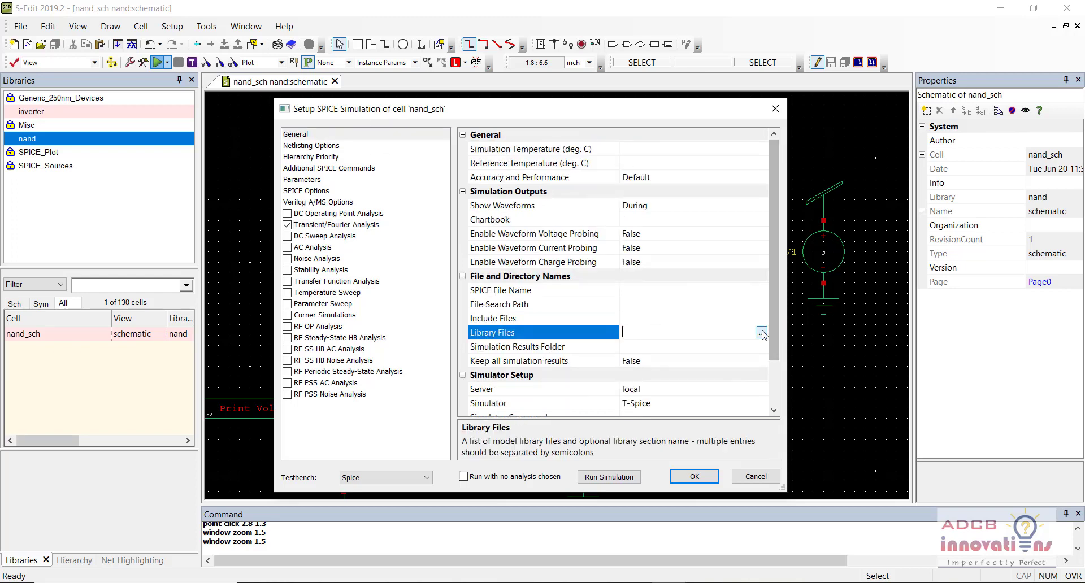
left_click(760, 332)
left_click(372, 240)
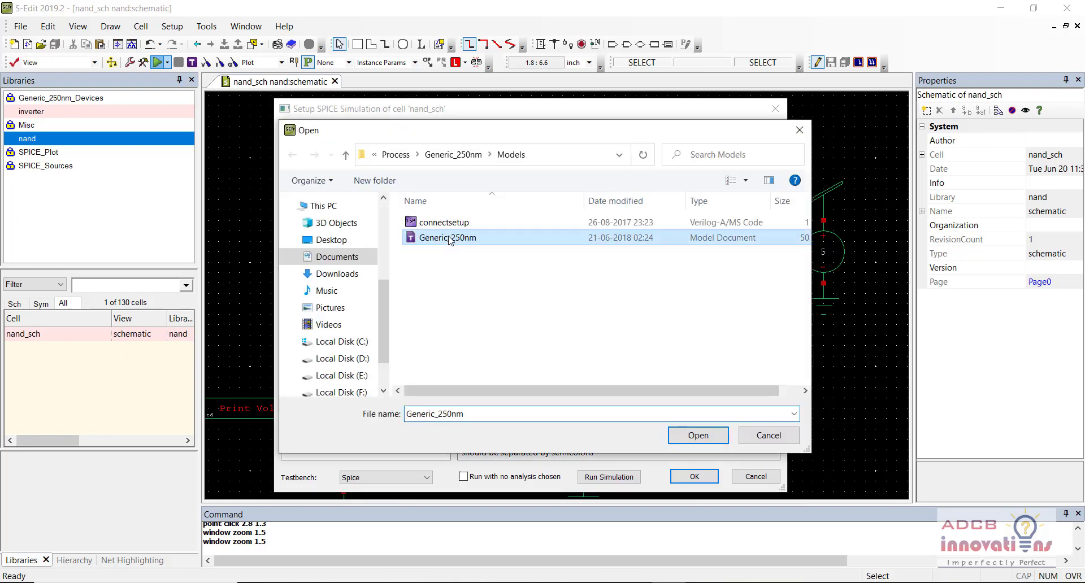
left_click(696, 436)
left_click(745, 331)
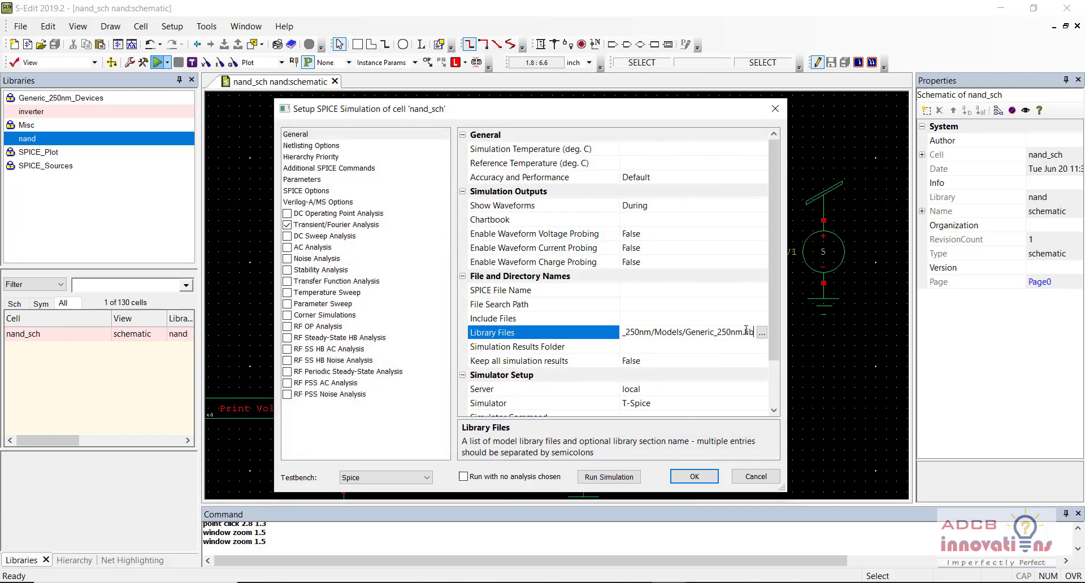
type("T")
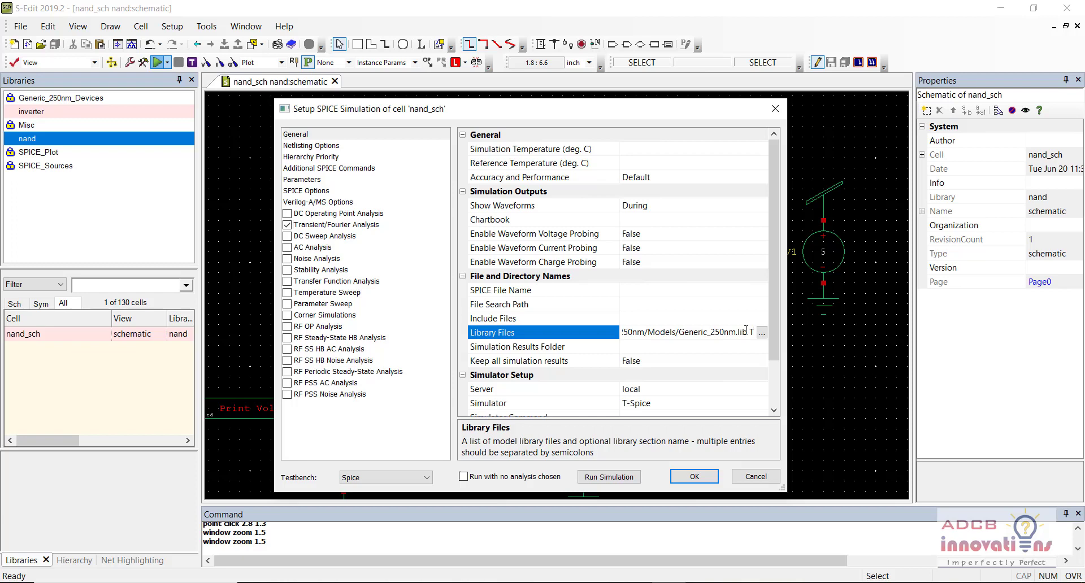
type("T")
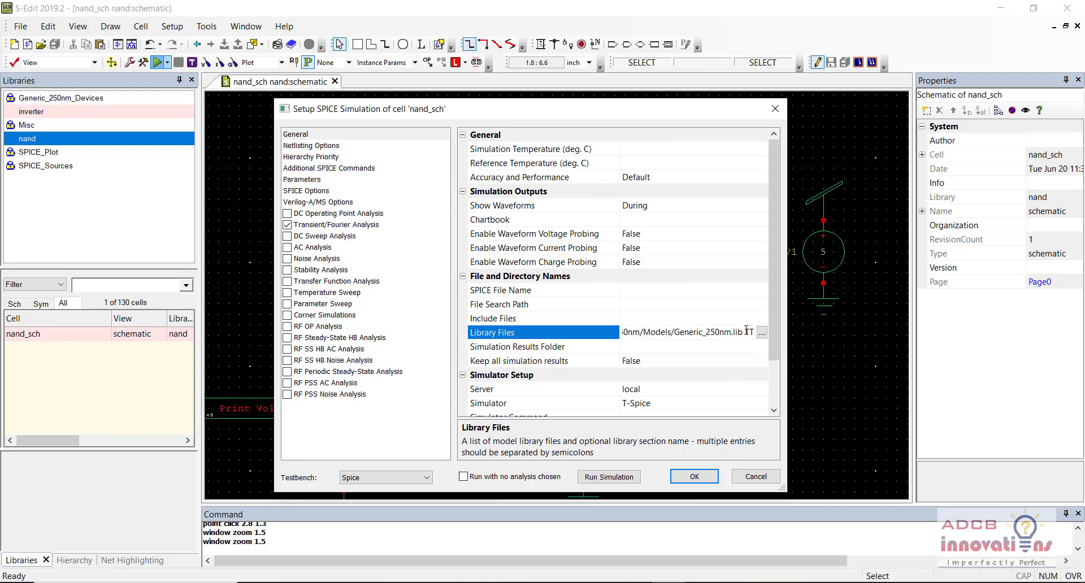
left_click(694, 476)
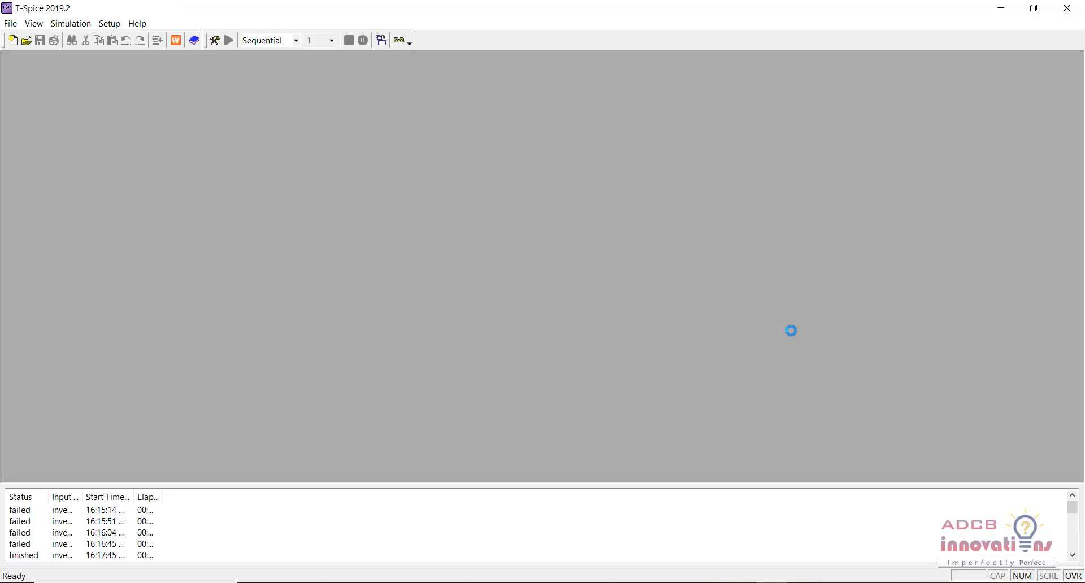
- Return to S-Edit from T-Spice, and split the simulated A, B and Y waveforms into separate plots in the Waveform Viewer
mouse_move(771, 581)
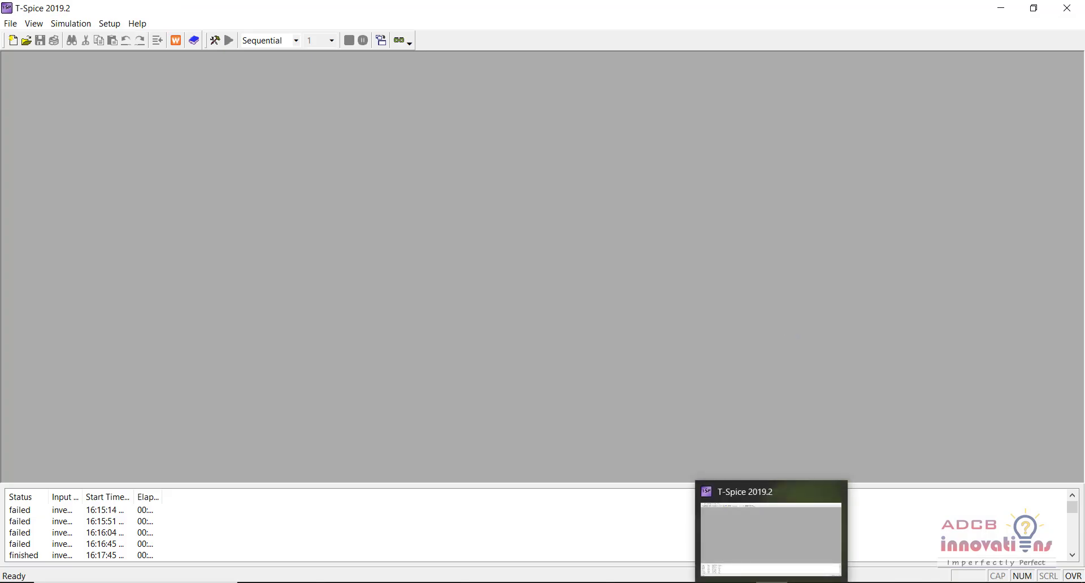
mouse_move(644, 582)
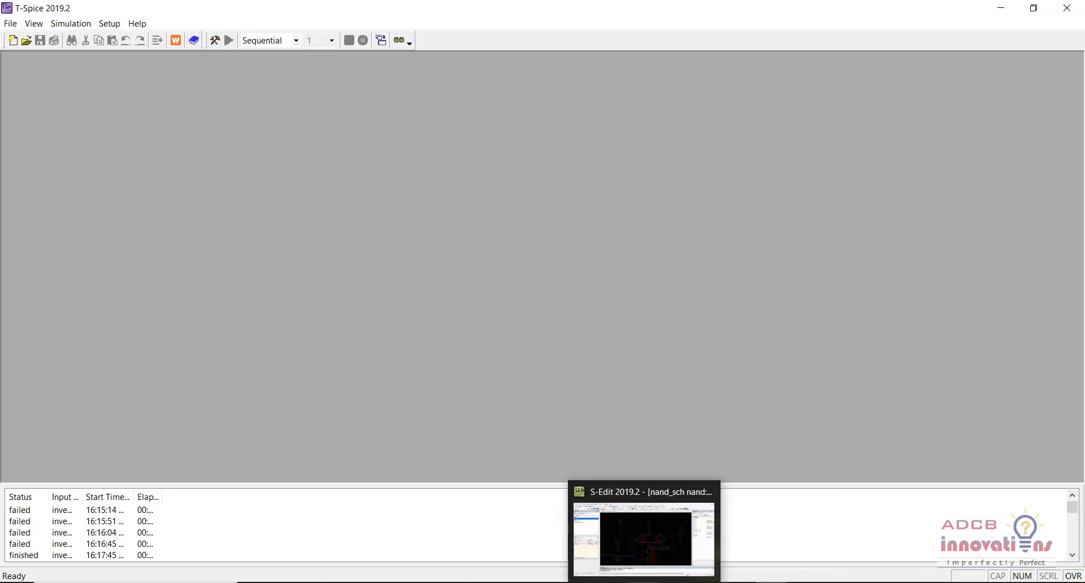
left_click(644, 540)
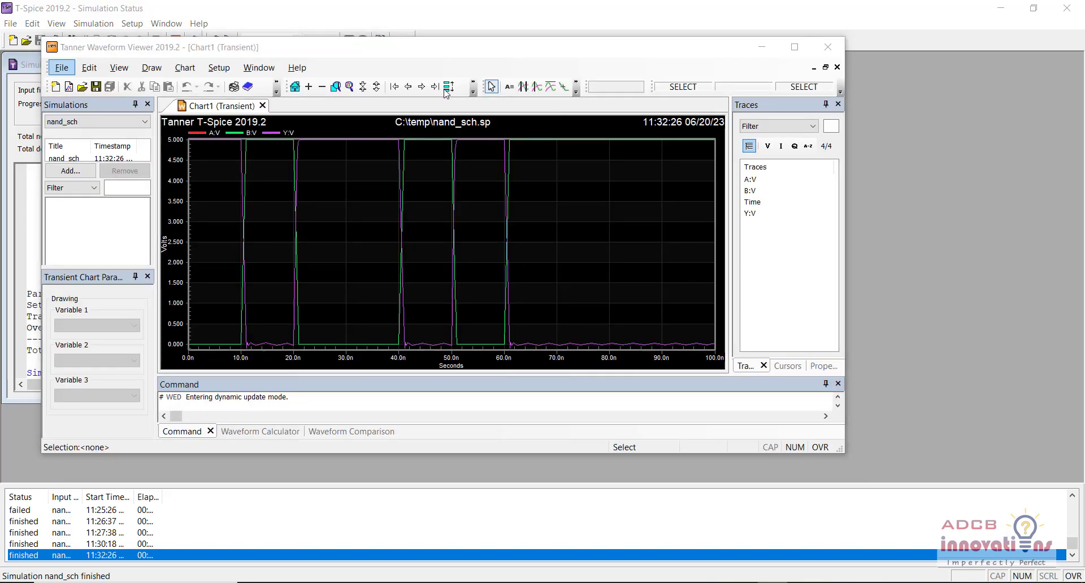
left_click(447, 88)
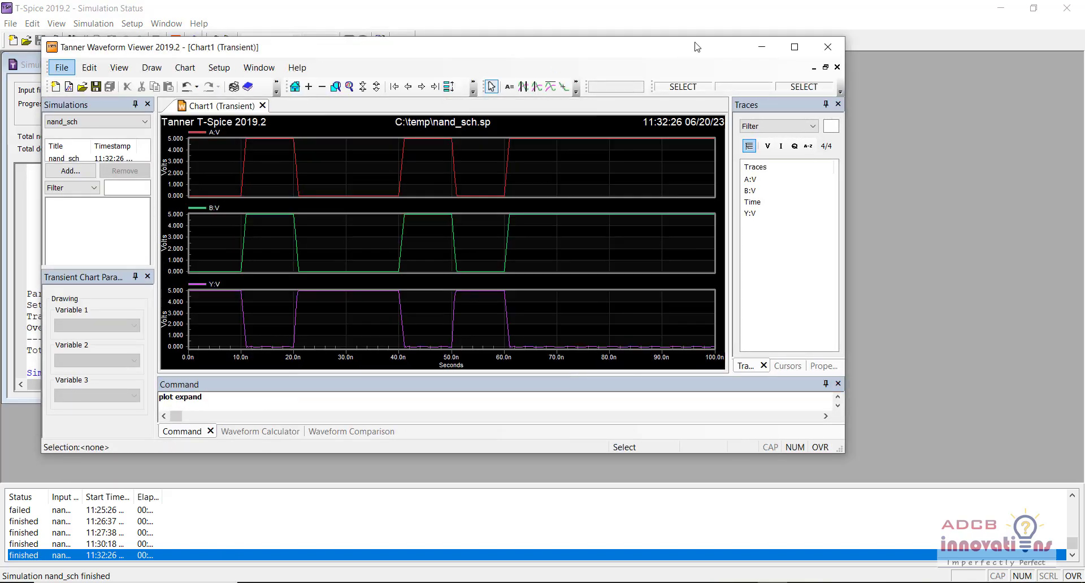
- Close the Waveform Viewer and T-Spice, and save the nand_sch schematic
left_click(826, 48)
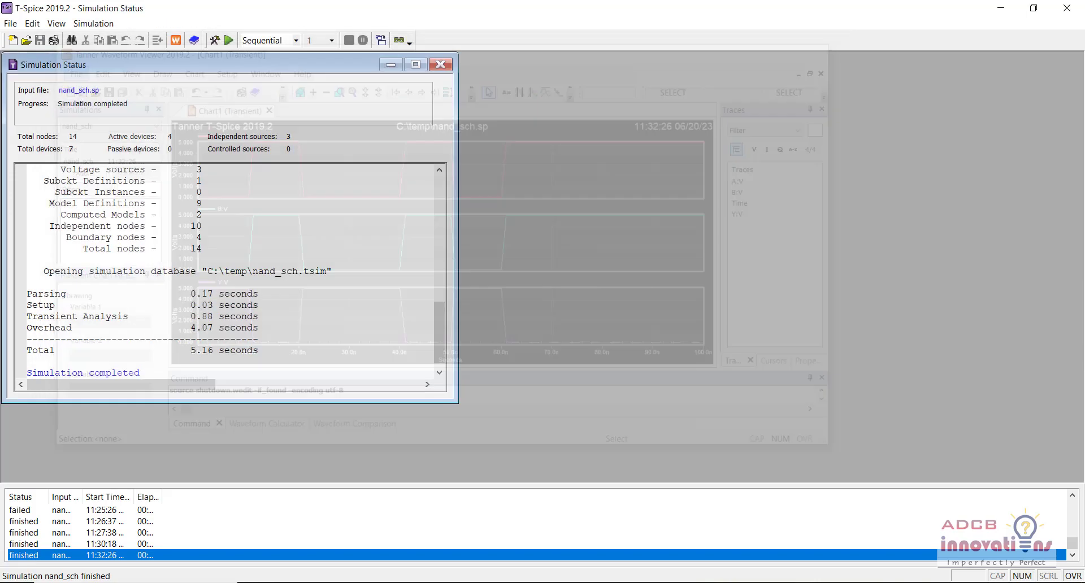
left_click(1070, 7)
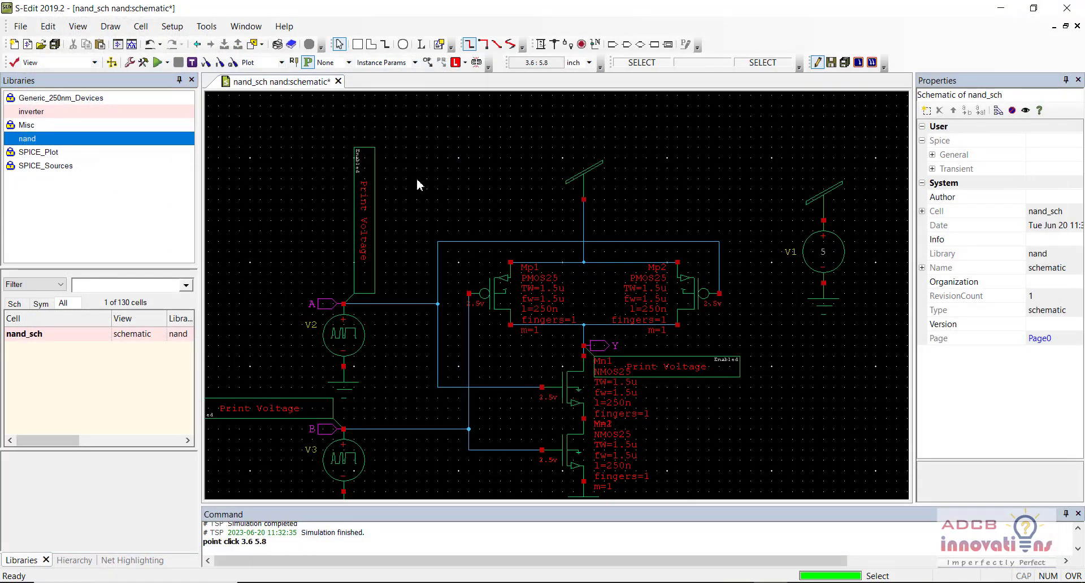
key("ctrl+s")
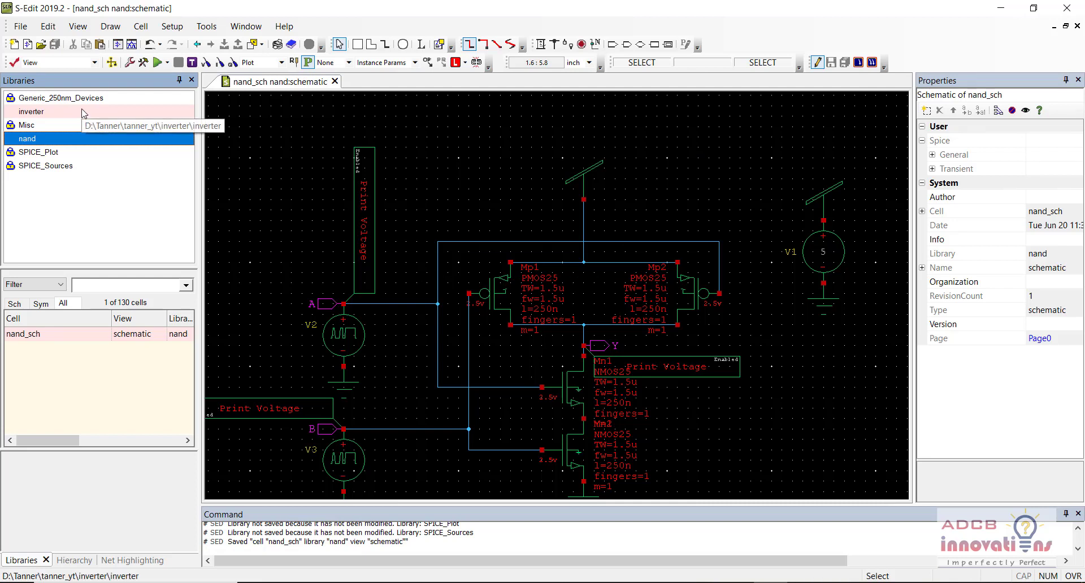
left_click(83, 113)
left_click(80, 143)
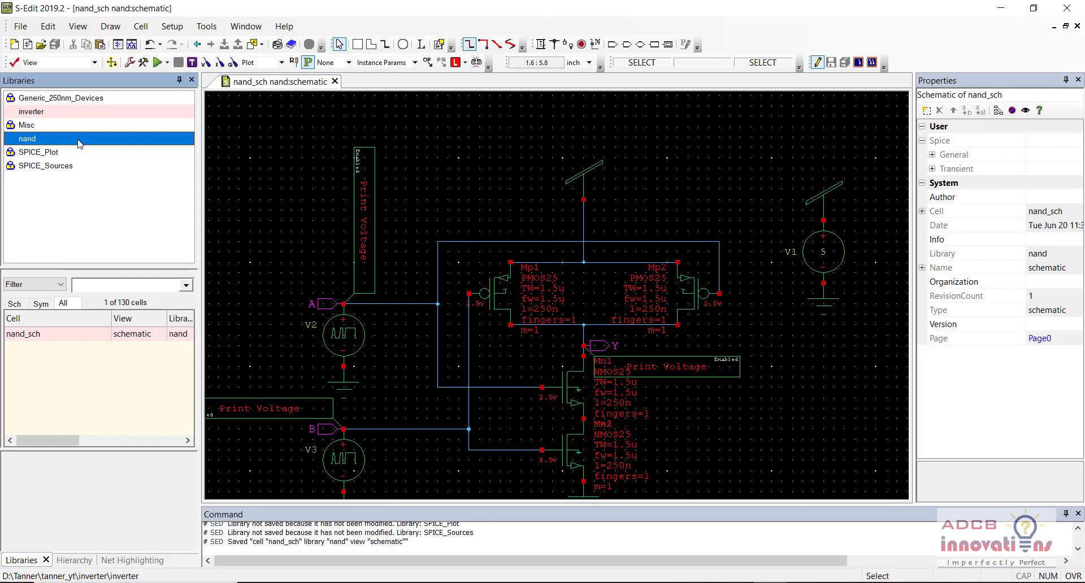
left_click(140, 26)
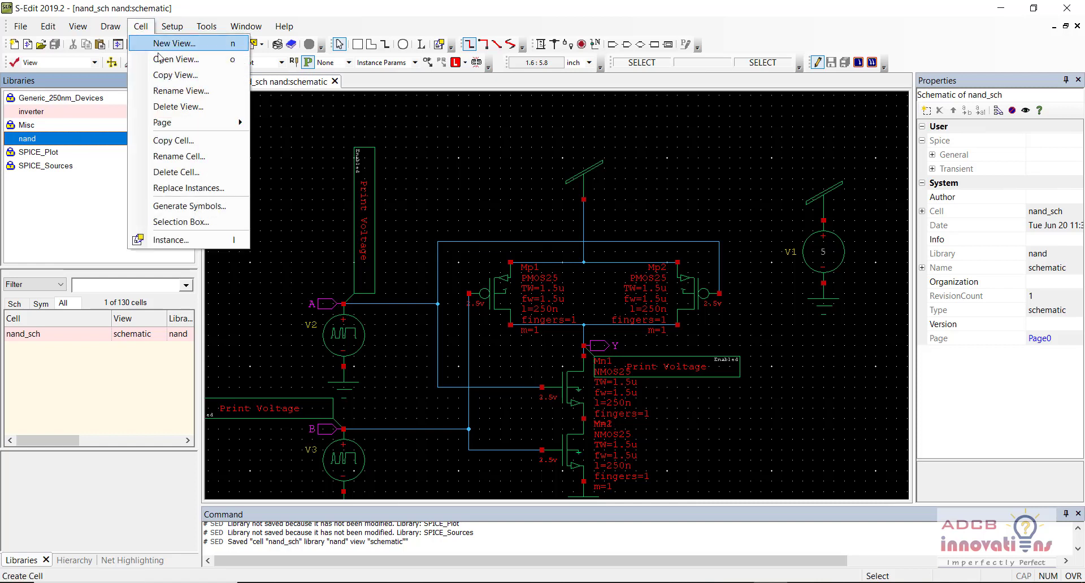
left_click(181, 206)
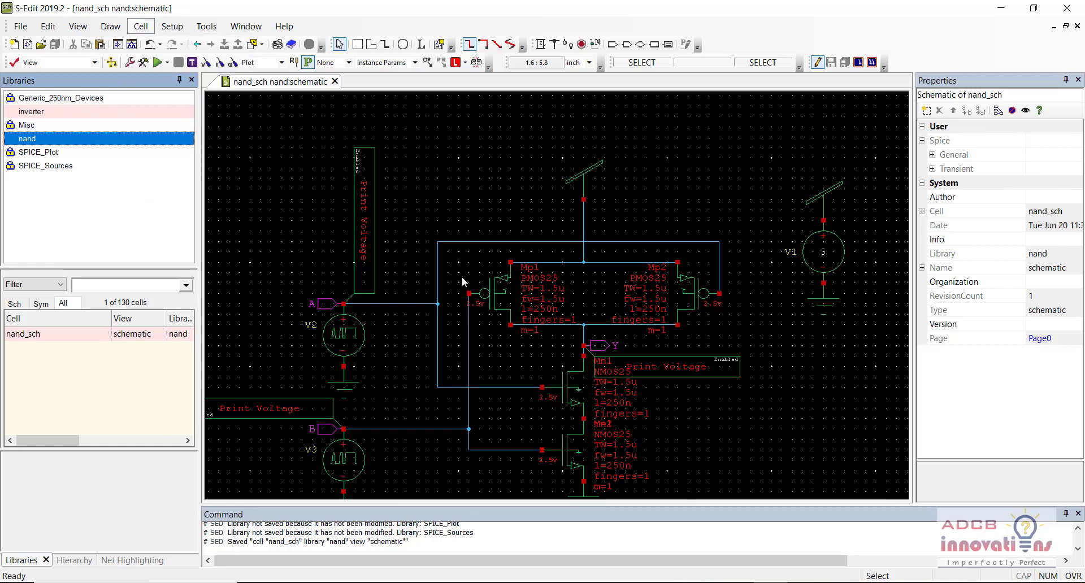
left_click(686, 43)
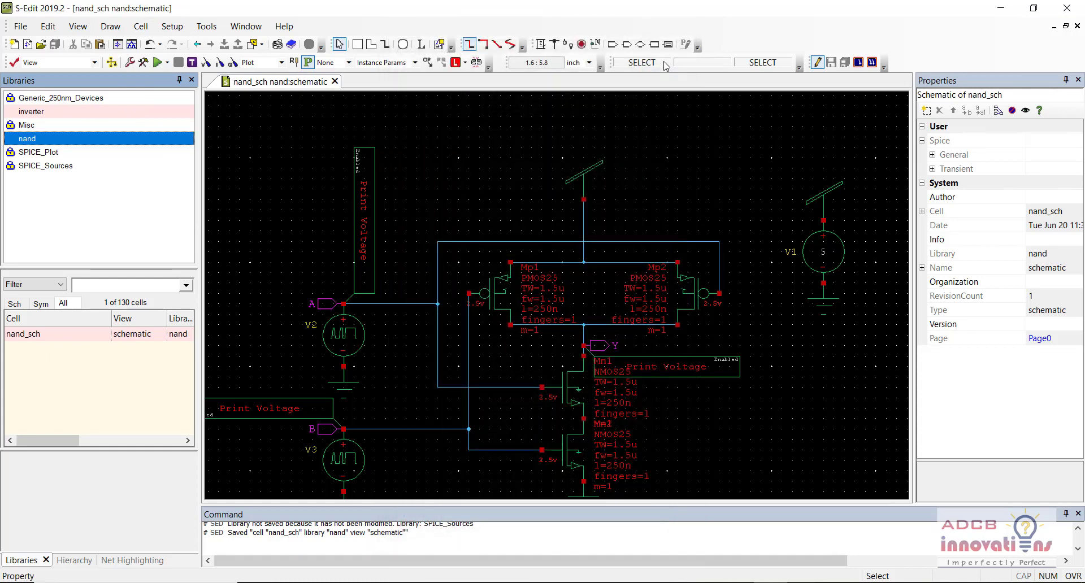
- Delete the three Print Voltage probes at ports A, B and Y from the schematic
left_click(374, 209)
key("Delete")
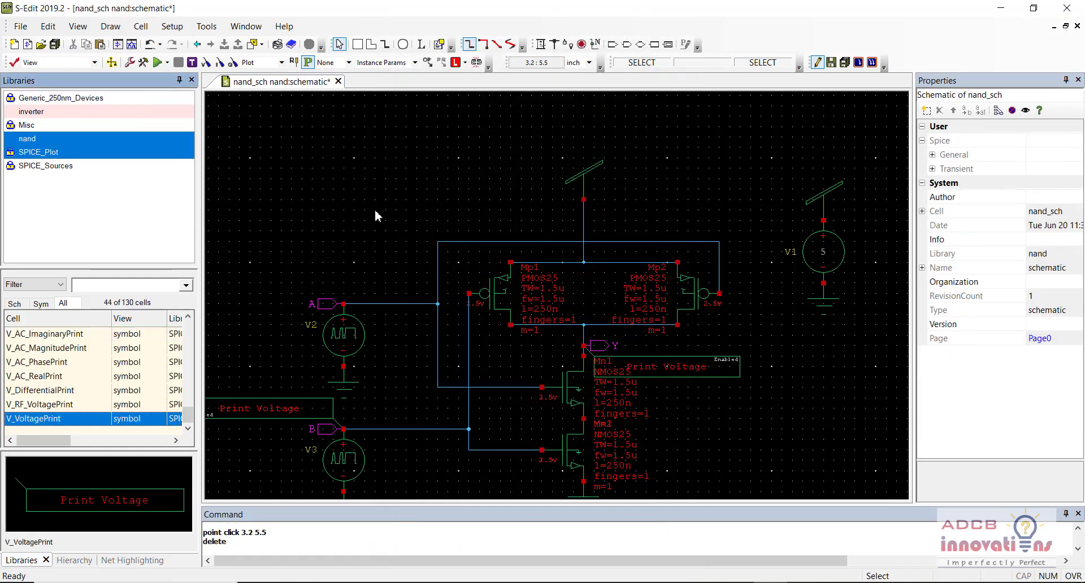
left_click(280, 398)
key("Delete")
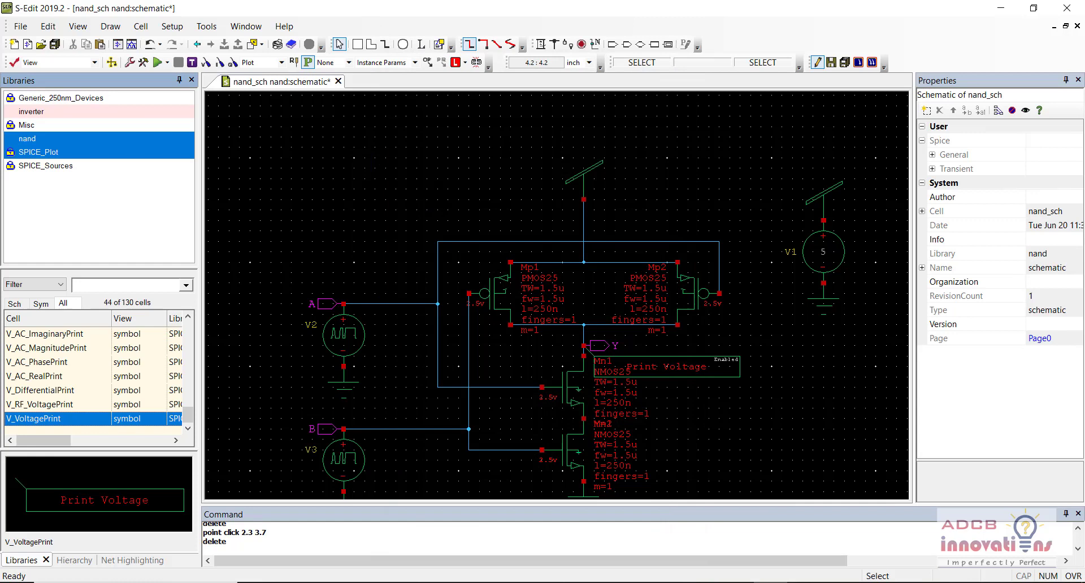
left_click(635, 366)
key("Delete")
left_click(740, 355)
key("Delete")
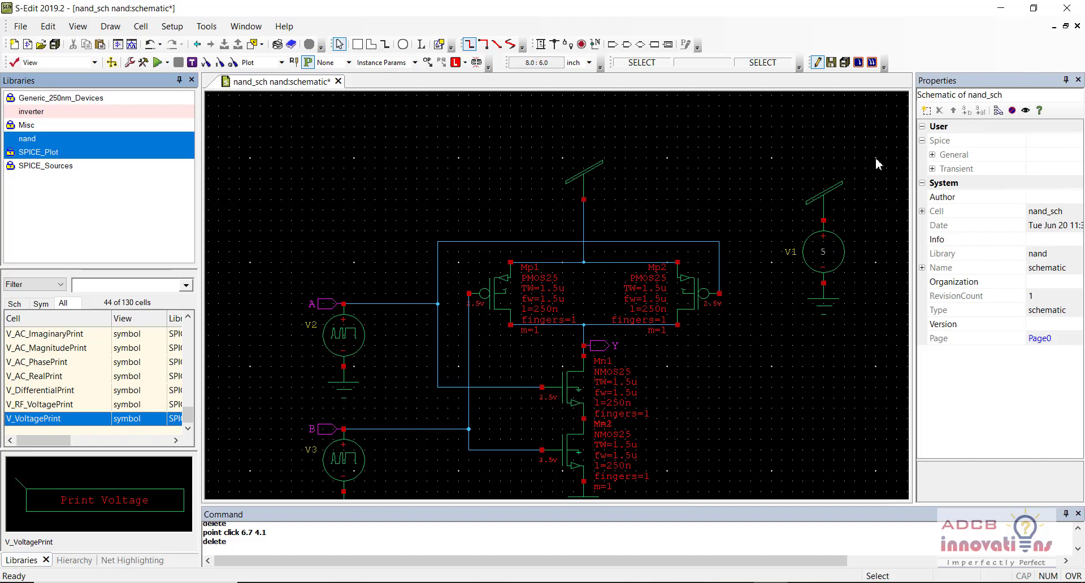
- Delete the separate supply source V1 together with its attached Vdd and ground symbols
scroll(876, 159, "down", 2)
scroll(876, 159, "up", 2)
left_click_drag(861, 160, 761, 377)
key("Delete")
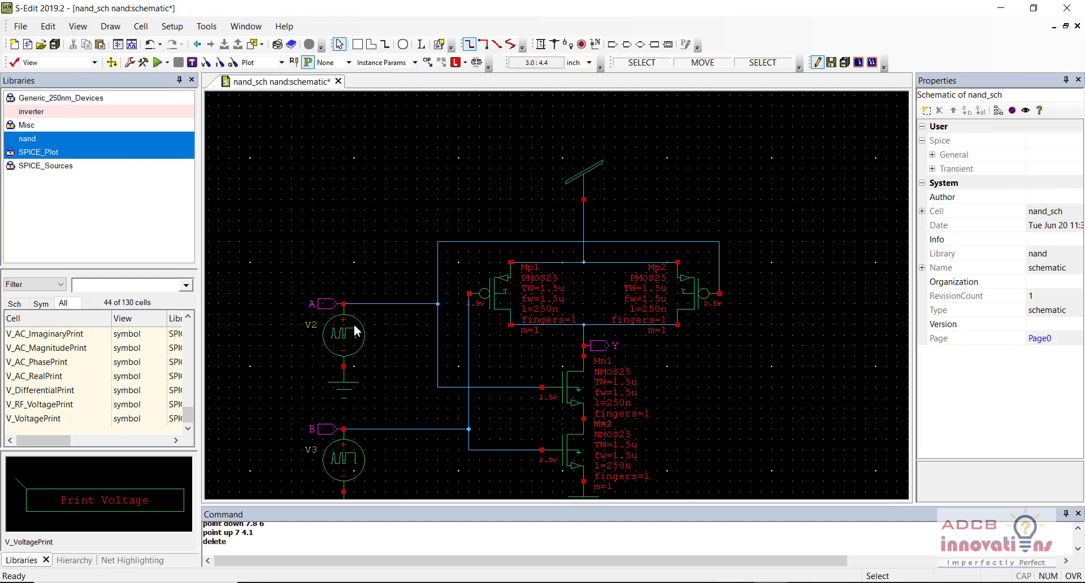
- Delete the input sources V2 and V3 with their ground symbols, and save the schematic
left_click(353, 345)
left_click(343, 377)
key("Delete")
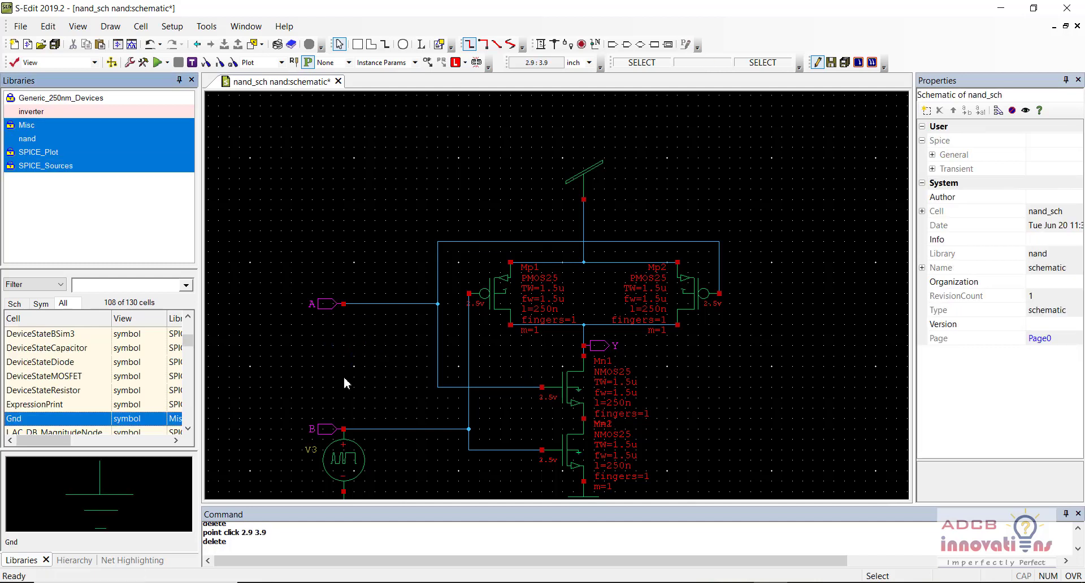
left_click(344, 452)
key("Delete")
left_click(270, 397)
scroll(270, 398, "down", 3)
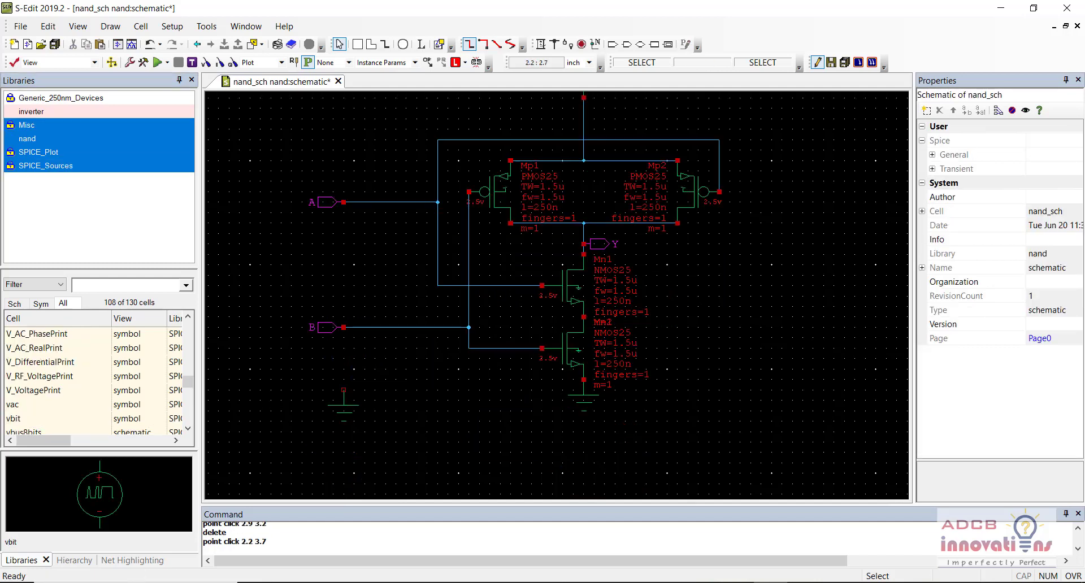
left_click(343, 400)
key("Delete")
scroll(343, 400, "up", 3)
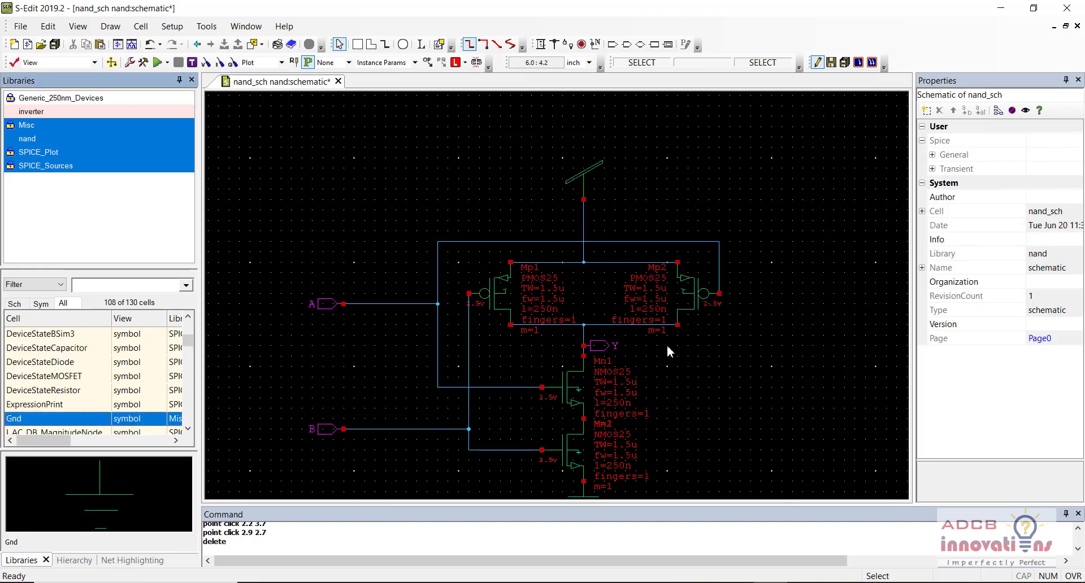
scroll(666, 345, "down", 3)
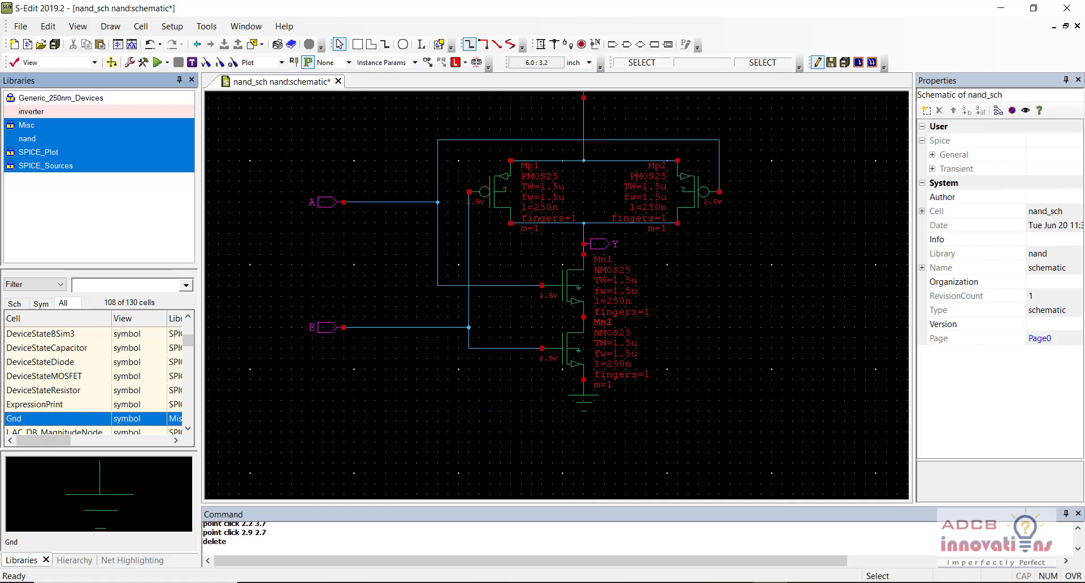
key("ctrl+s")
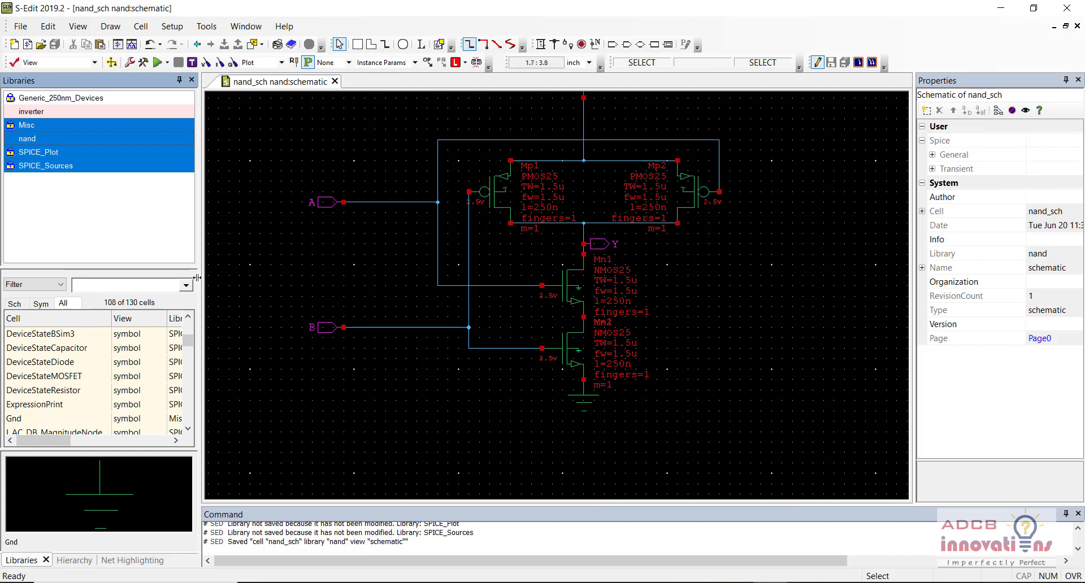
- Generate a symbol view from the nand_sch schematic in the nand library with the default port settings, and save it
left_click(64, 209)
left_click(53, 140)
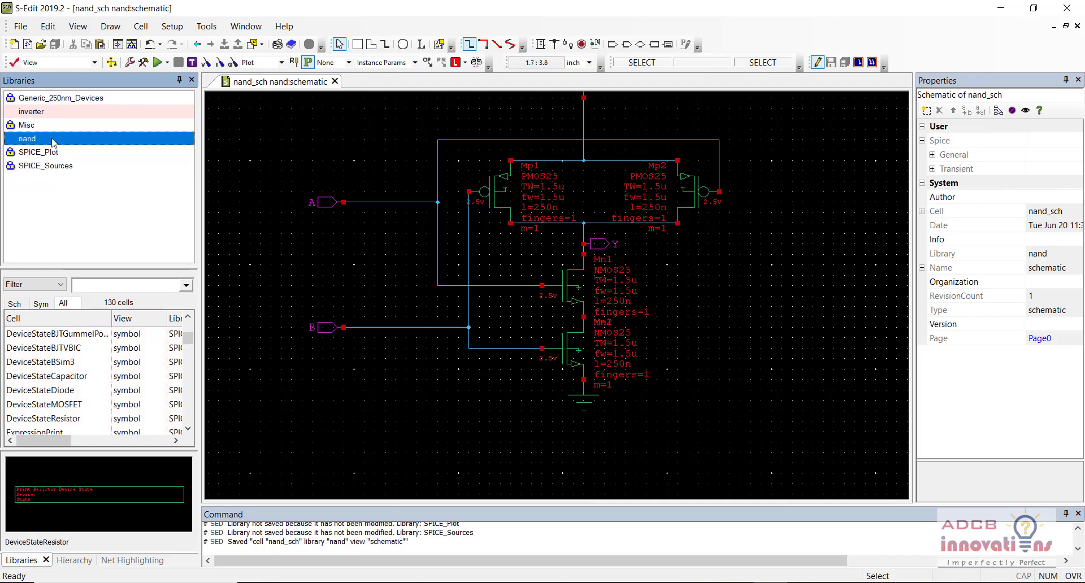
left_click(141, 26)
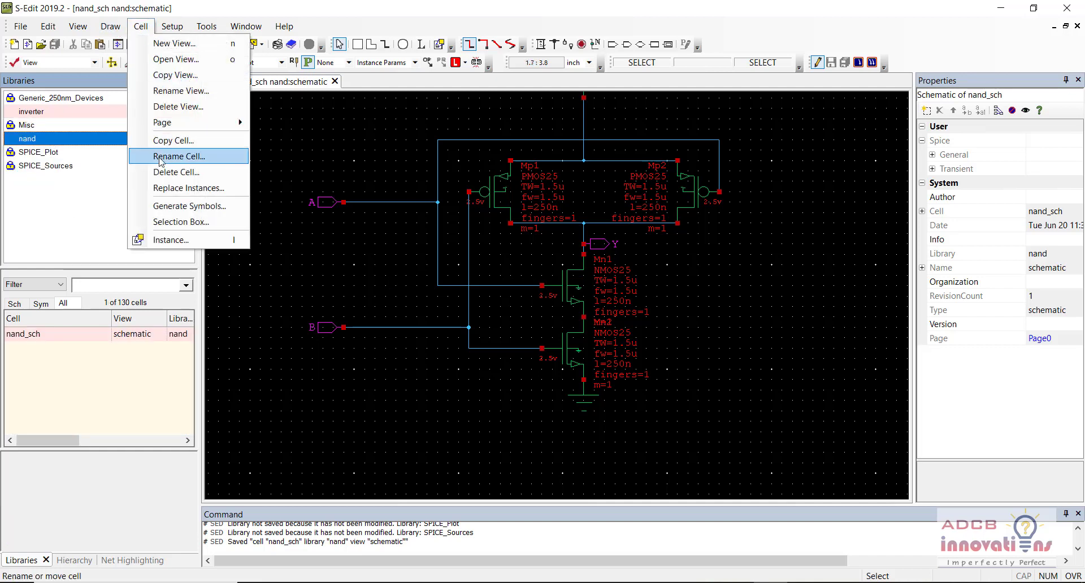
left_click(172, 206)
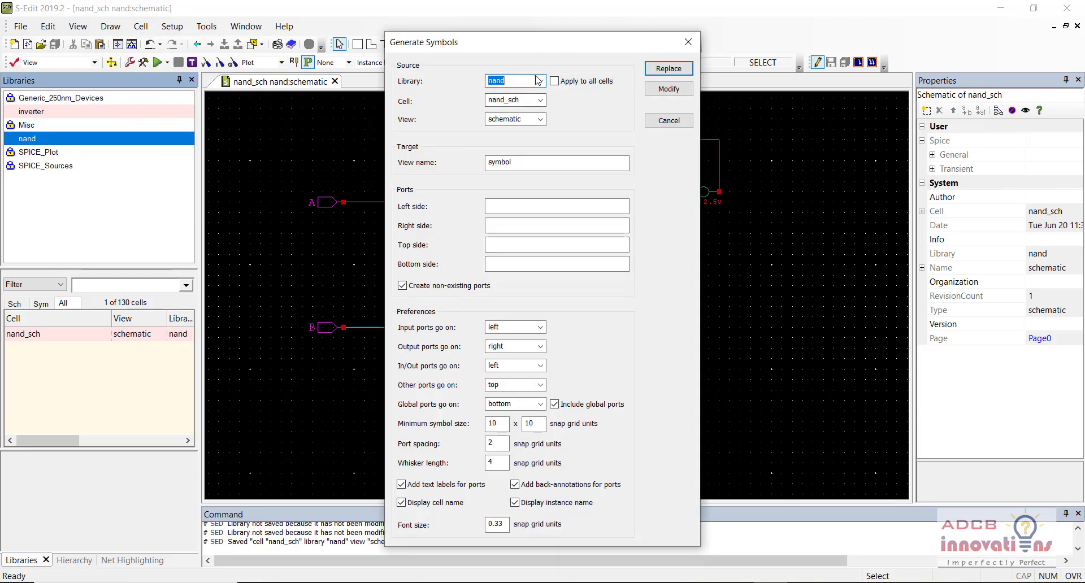
left_click(517, 83)
left_click(659, 70)
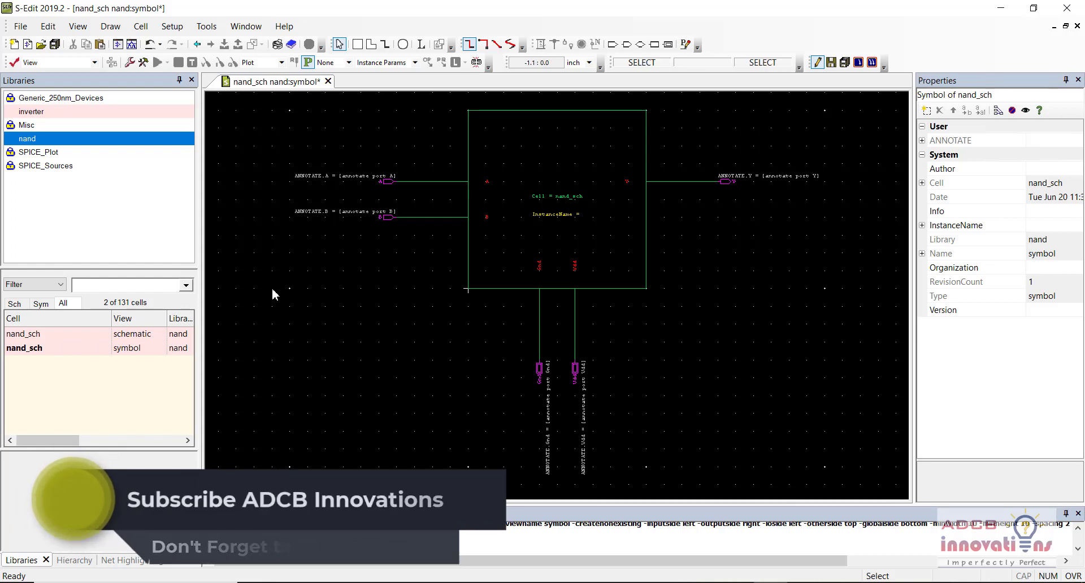
key("ctrl+s")
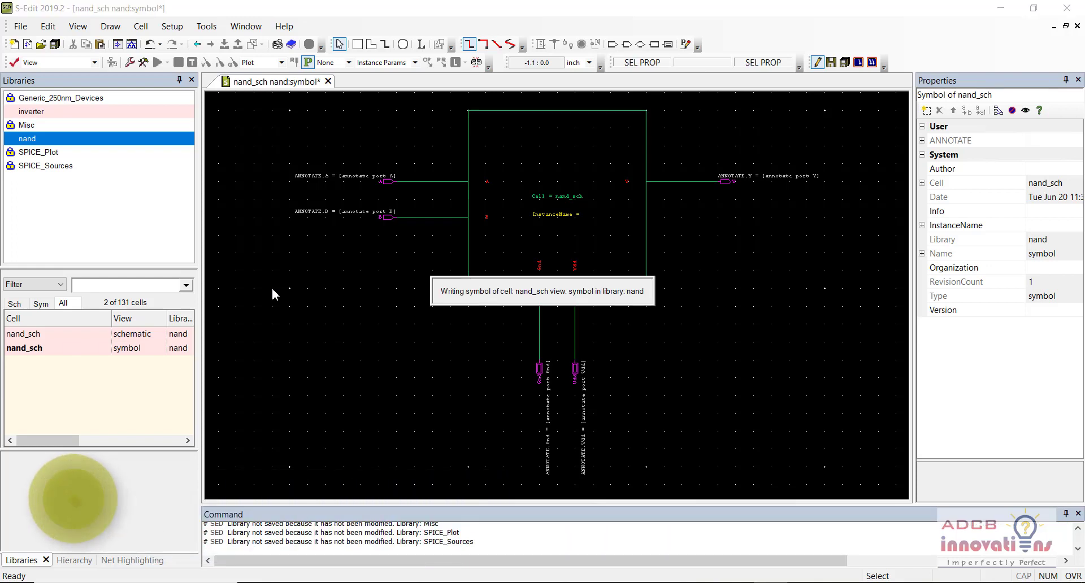
- Create a new schematic view for a cell named nand_sym in the nand library
left_click(141, 27)
left_click(162, 44)
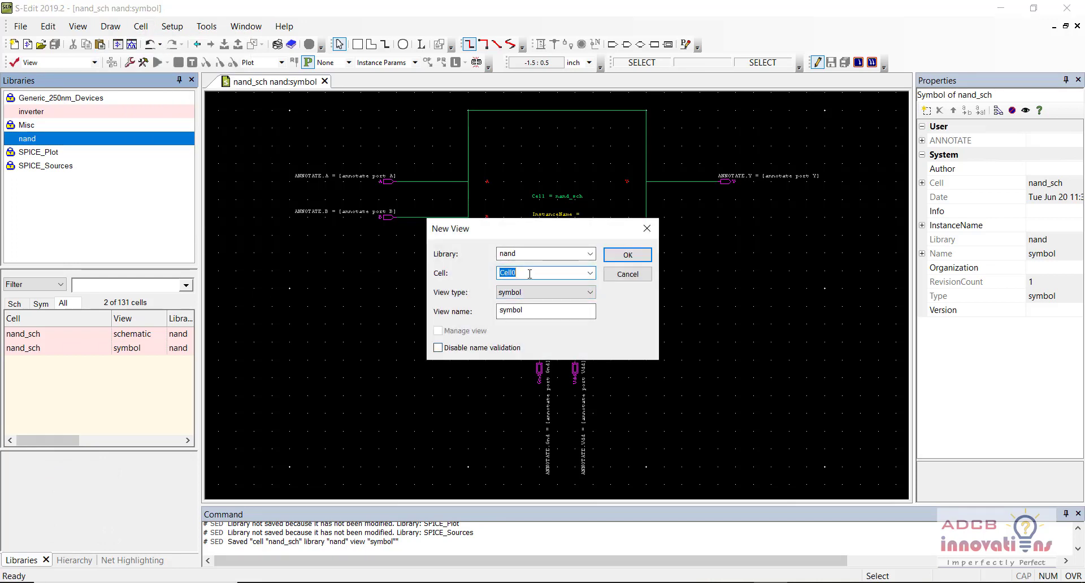
type("nand_s")
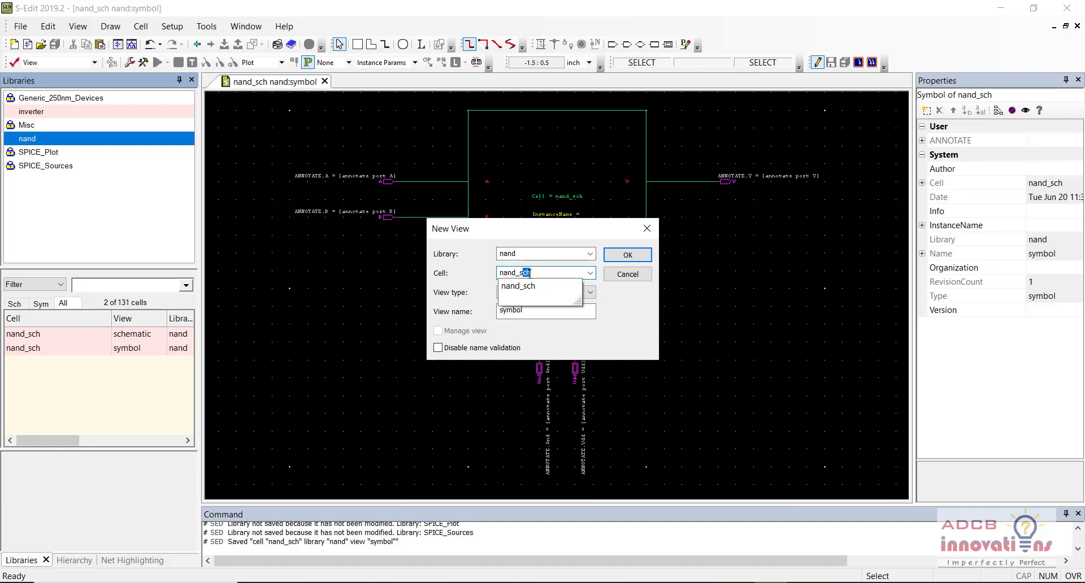
type("ym")
left_click(537, 293)
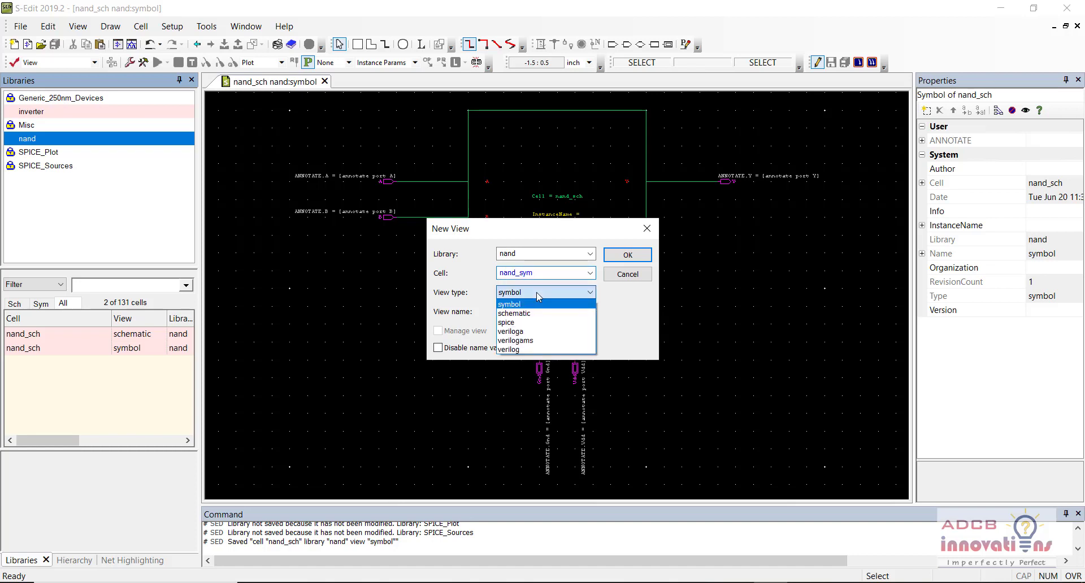
left_click(525, 313)
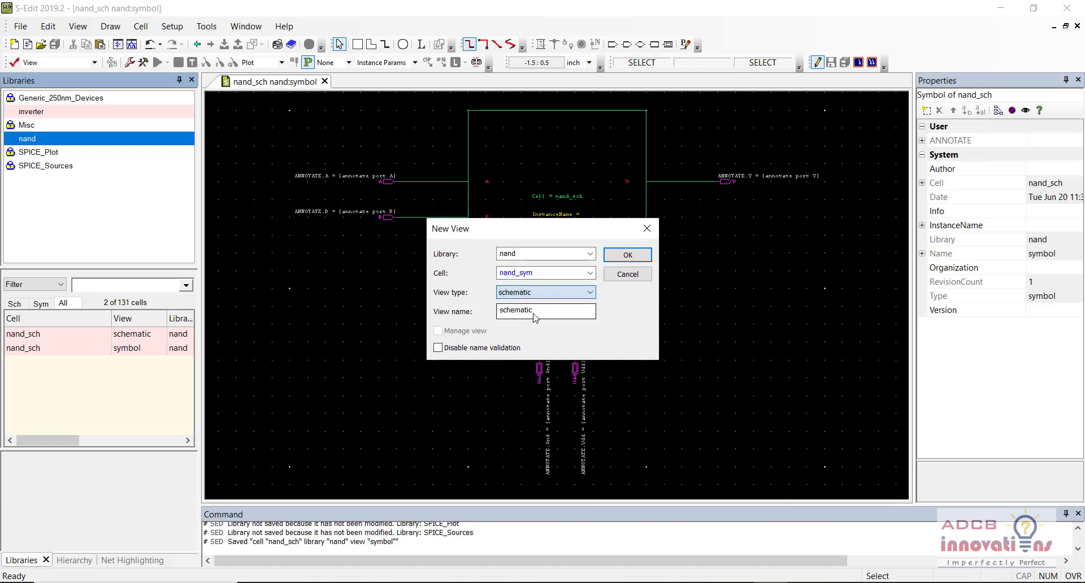
left_click(618, 257)
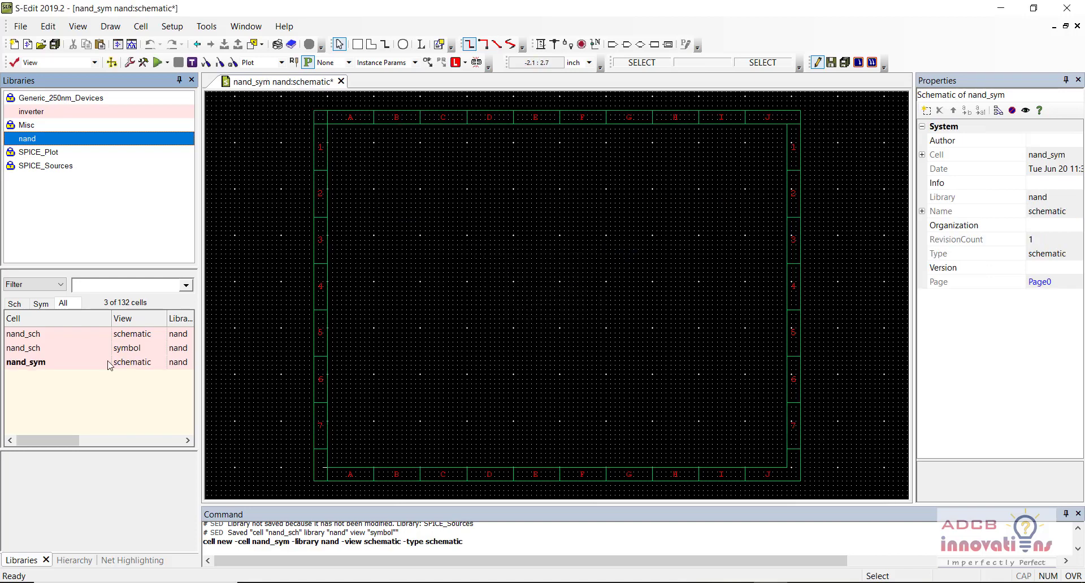
left_click(64, 364)
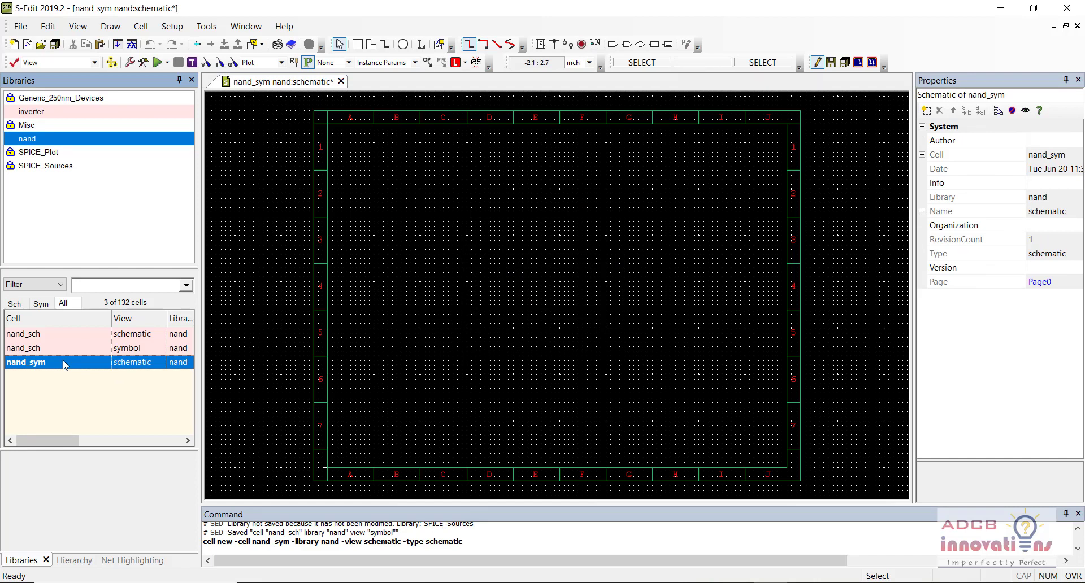
right_click(41, 364)
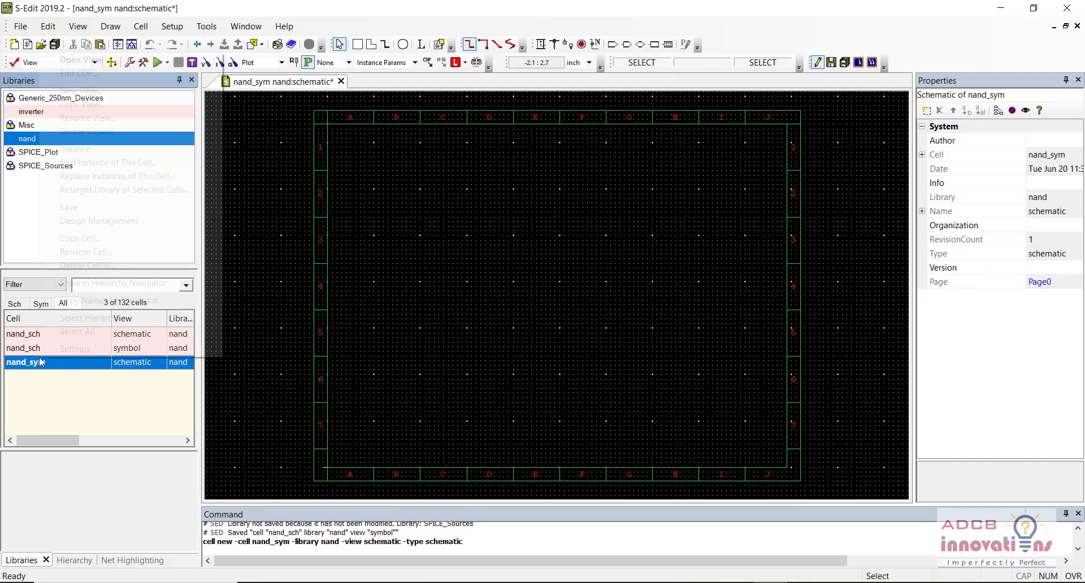
left_click(112, 150)
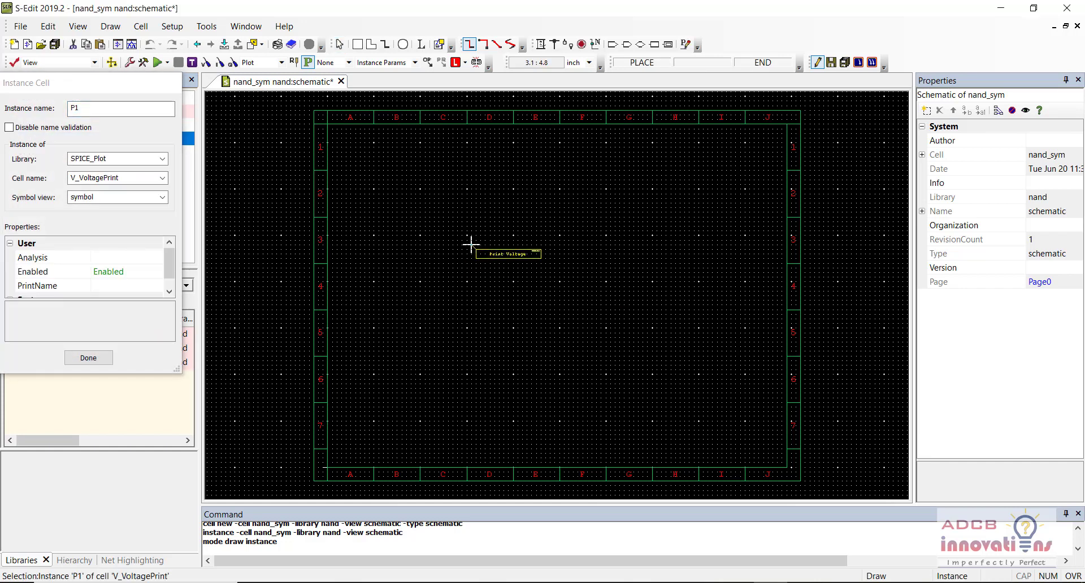
key("Escape")
left_click(135, 362)
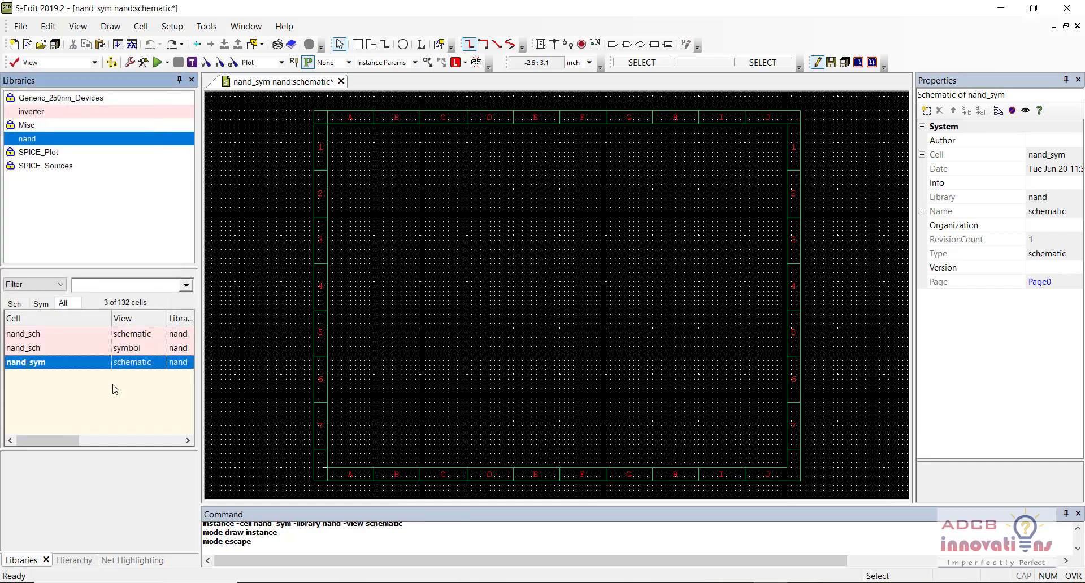
left_click(72, 348)
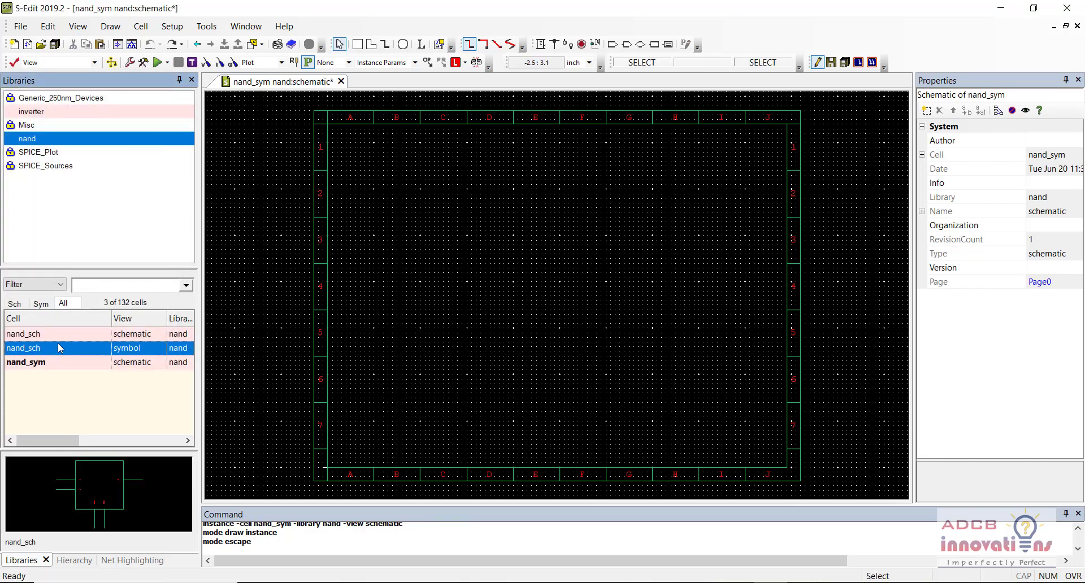
left_click(40, 304)
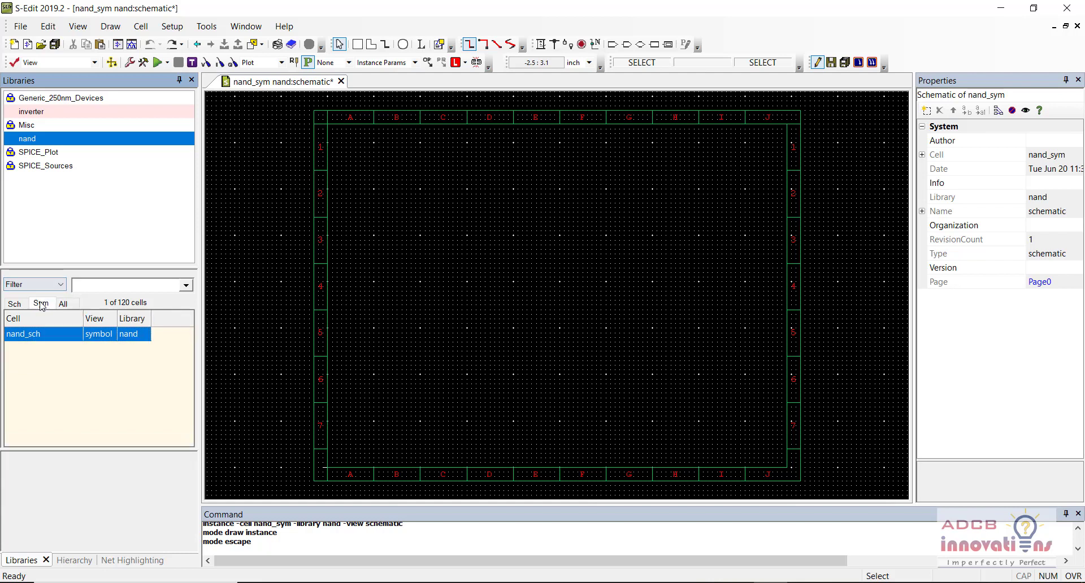
right_click(31, 337)
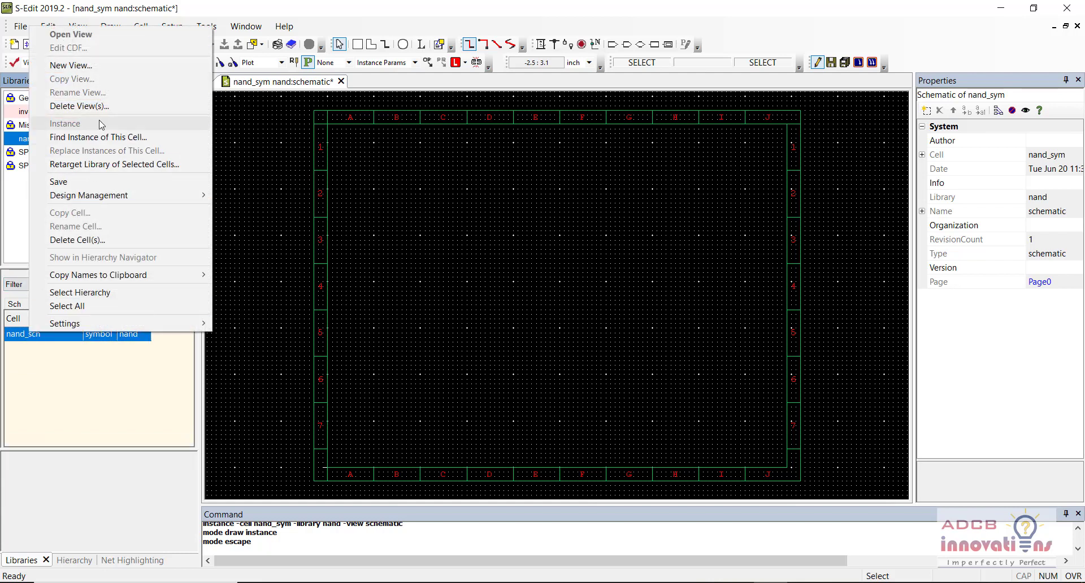
left_click(71, 398)
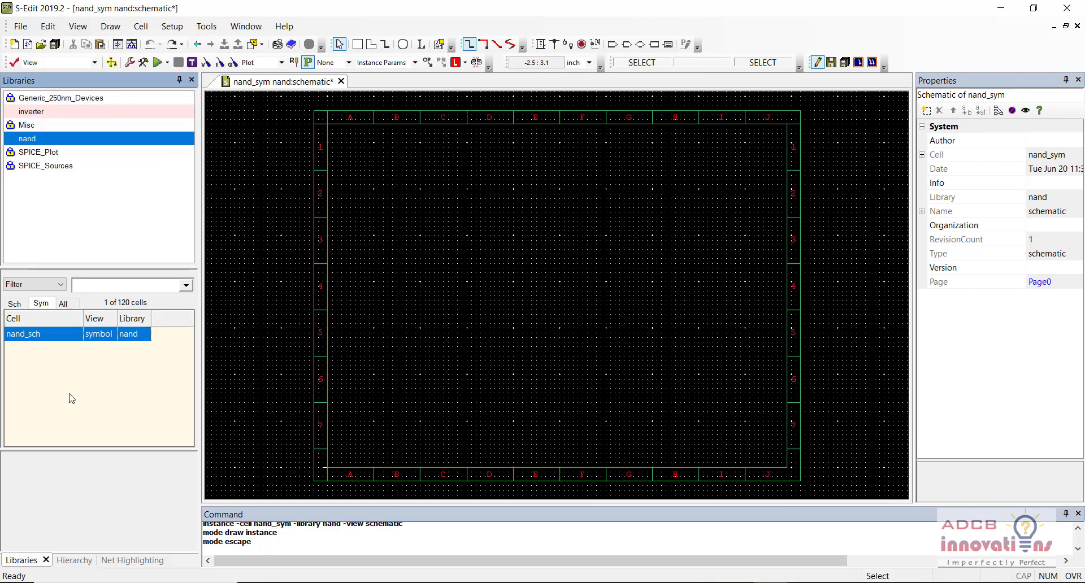
left_click(64, 303)
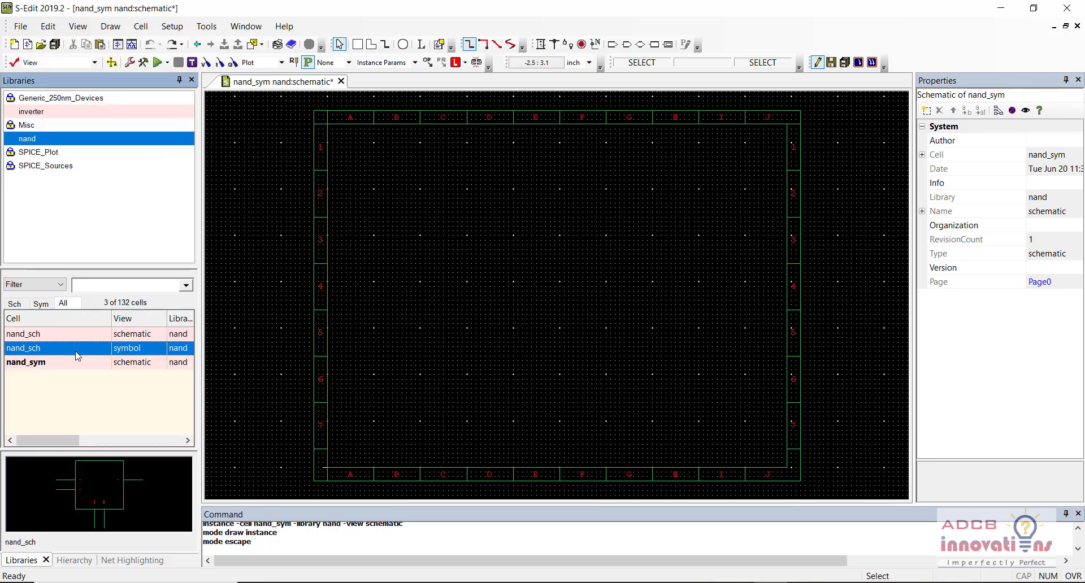
- Place one instance of the nand_sch symbol near the middle of the nand_sym schematic sheet
right_click(74, 352)
left_click(124, 141)
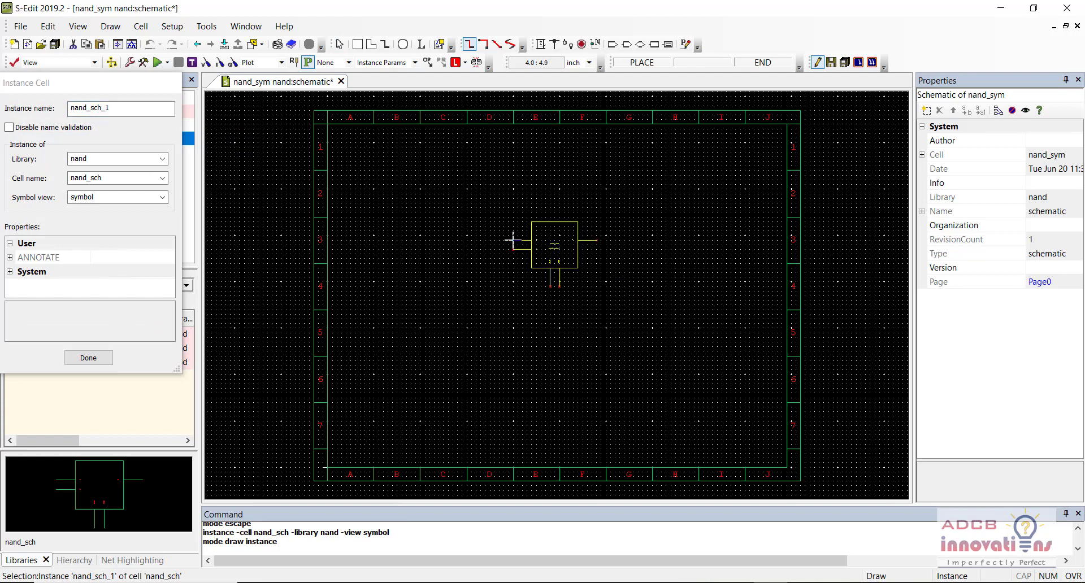
left_click(512, 240)
key("Escape")
scroll(556, 286, "up", 3)
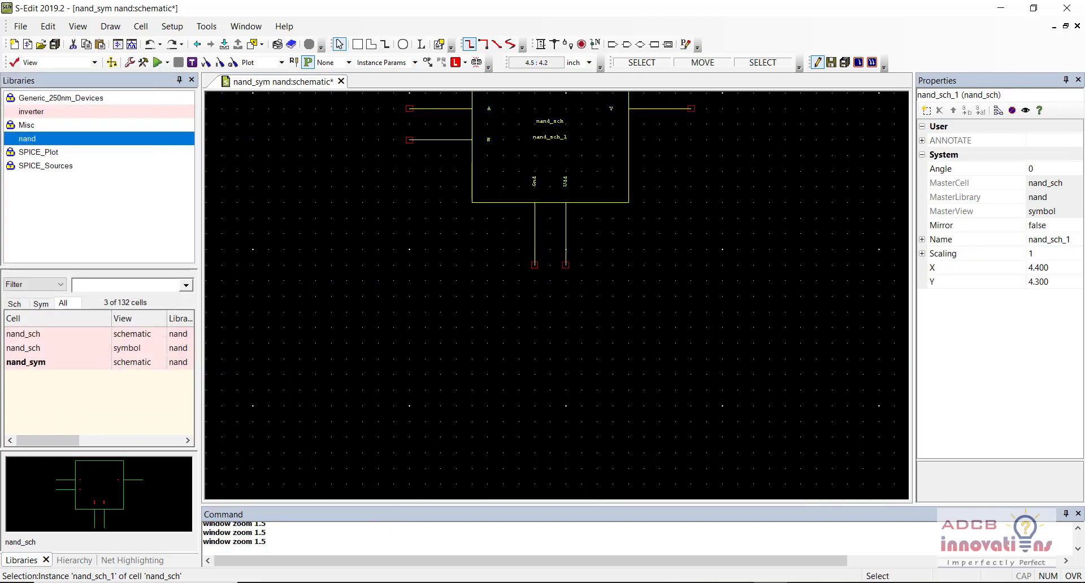
key("Up")
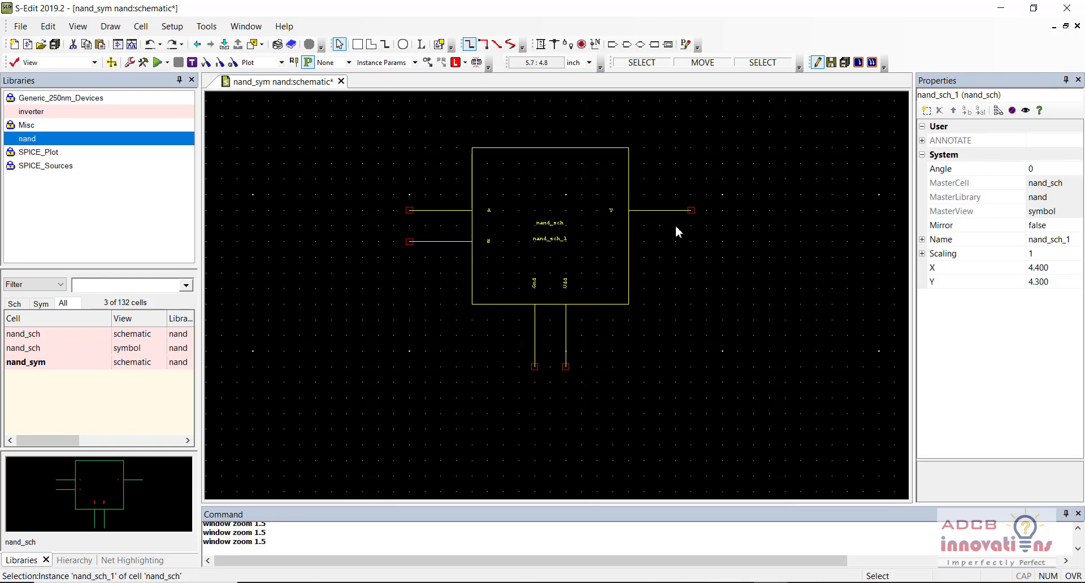
- Attach input ports named A and B to the matching input pins of the nand_sch instance
left_click(613, 44)
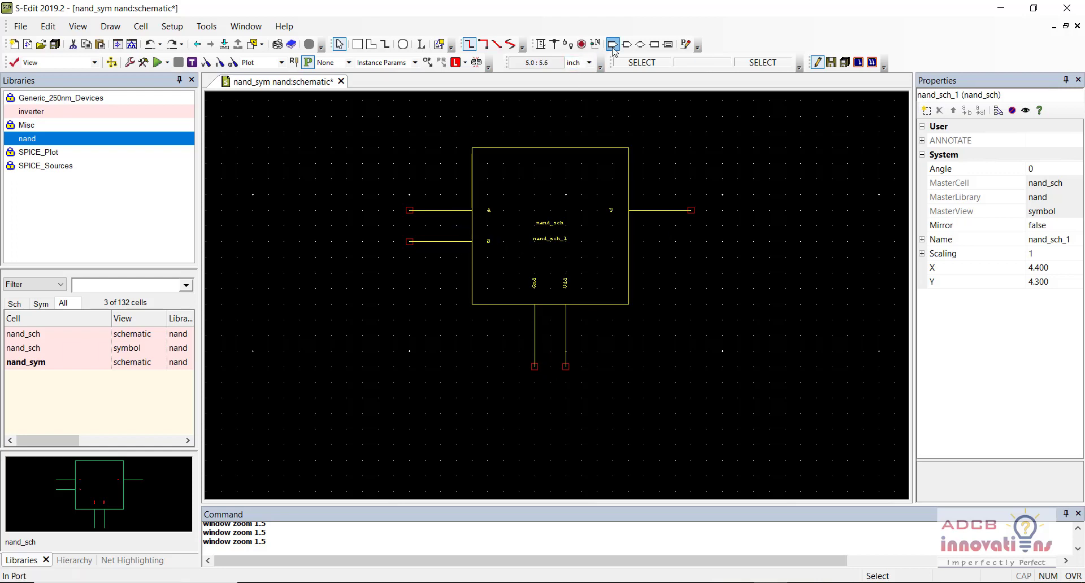
left_click(409, 211)
key("Return")
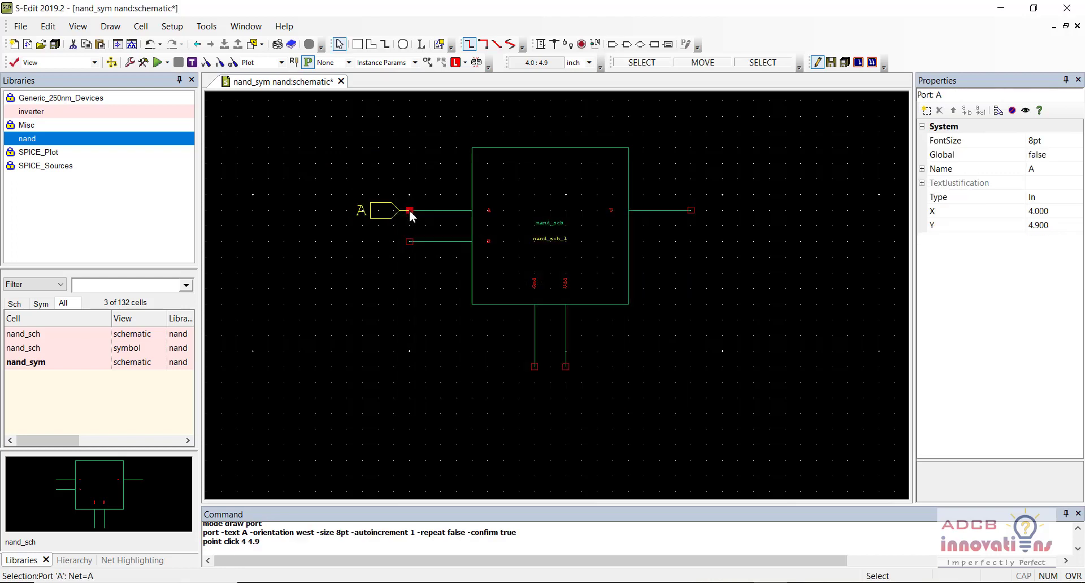
left_click(612, 45)
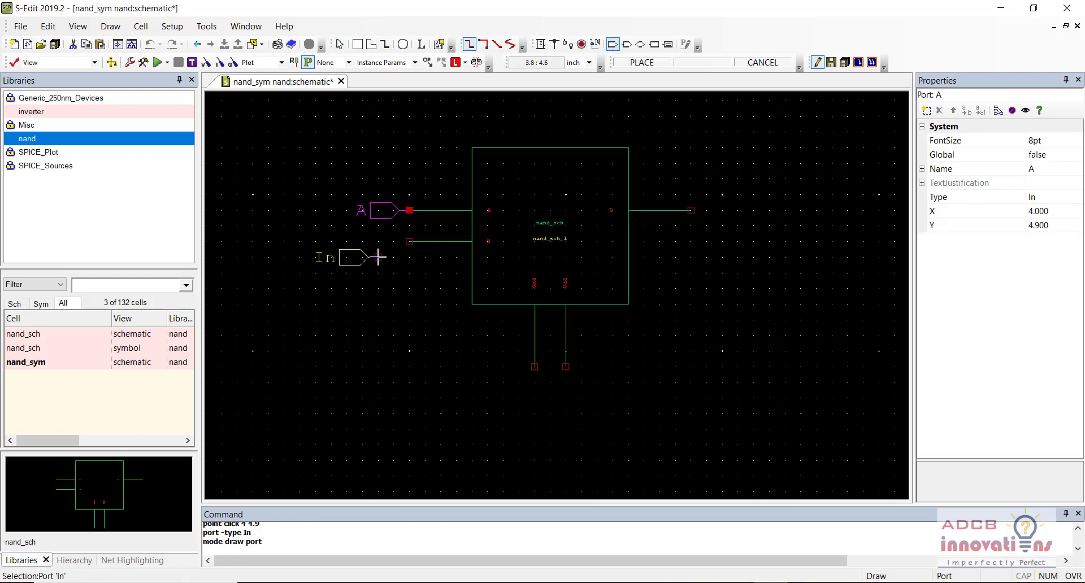
left_click(409, 242)
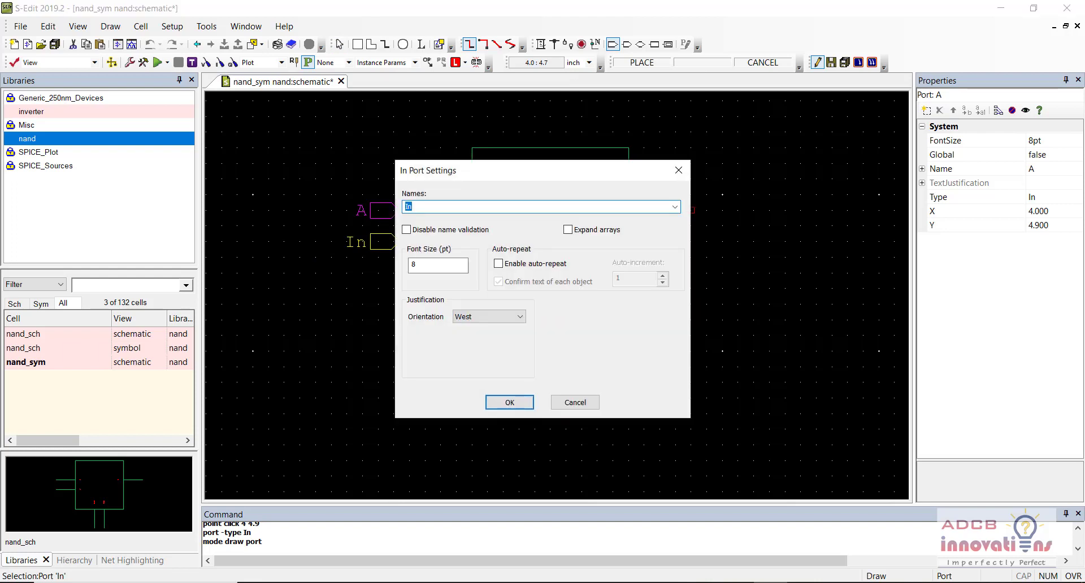
type("B")
key("Return")
- Attach an output port named Y to the output pin of the nand_sch instance
left_click(626, 44)
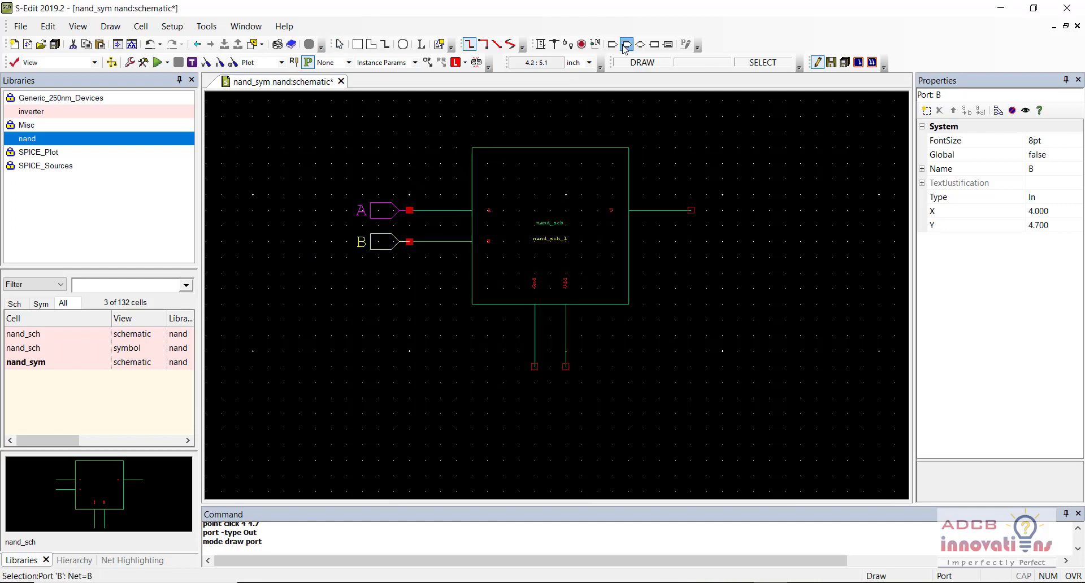
left_click(691, 210)
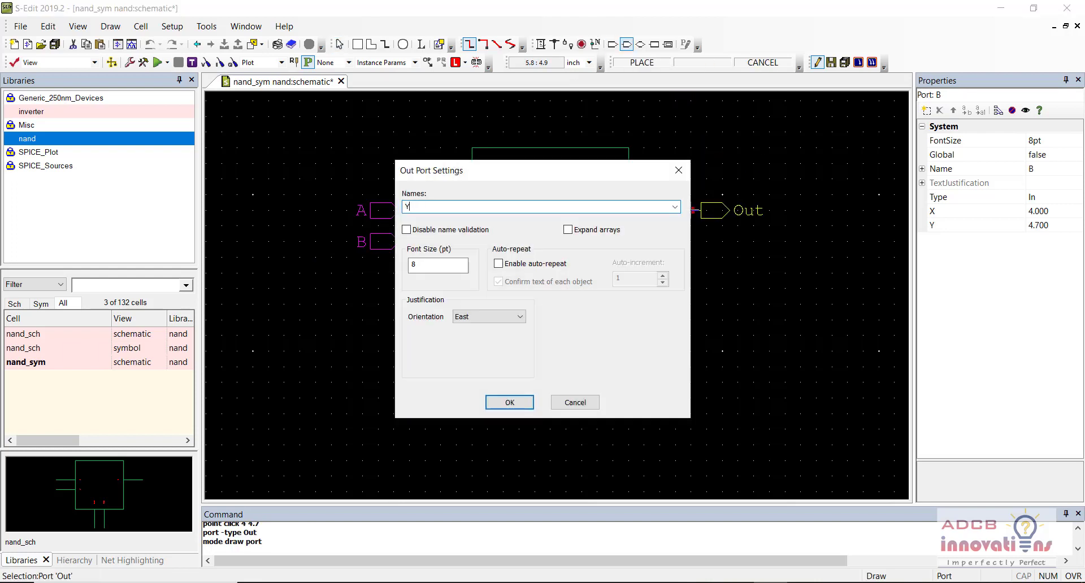
type("Y")
key("Return")
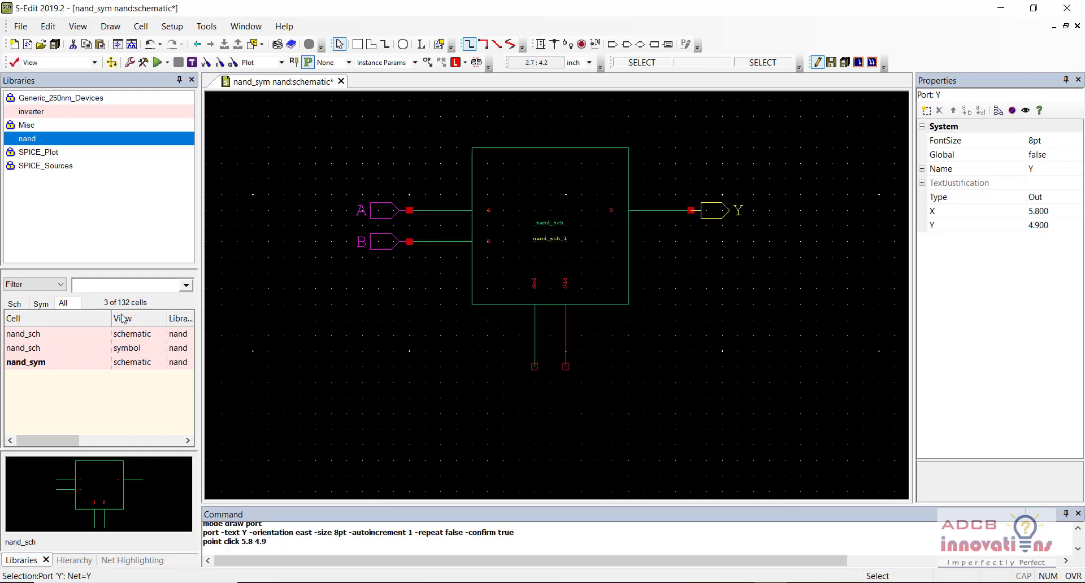
- Place a Gnd symbol from the Misc library, rotated to 90 degrees, on the nand_sch instance's Gnd pin
left_click(123, 285)
type("gnd")
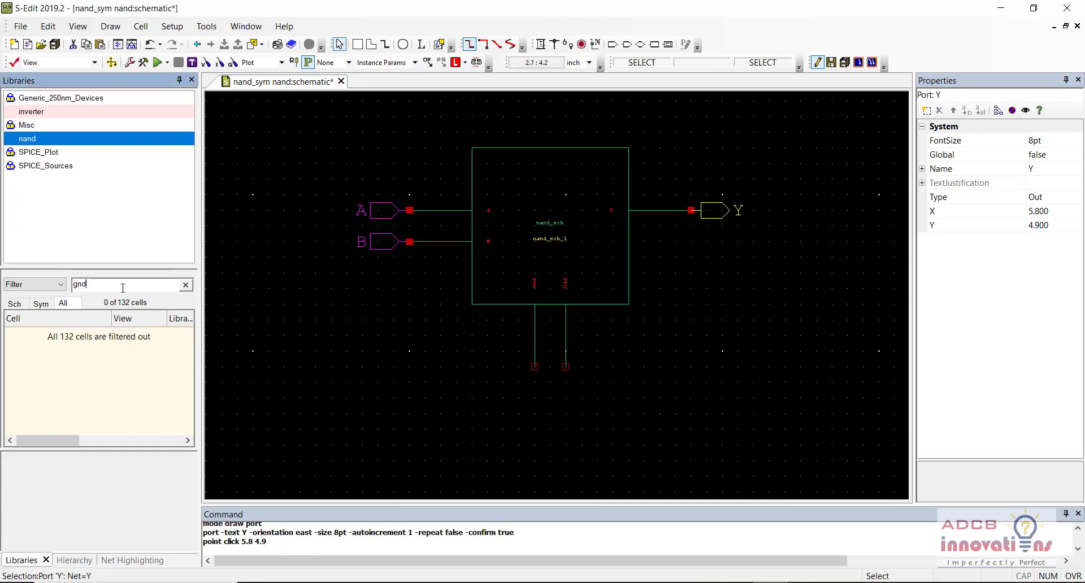
left_click(59, 125)
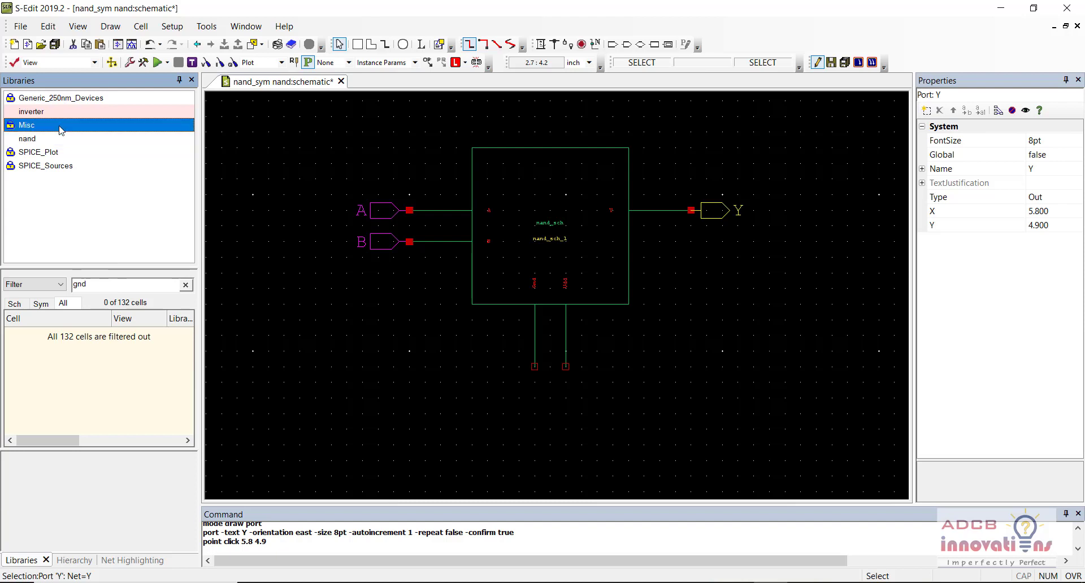
right_click(57, 339)
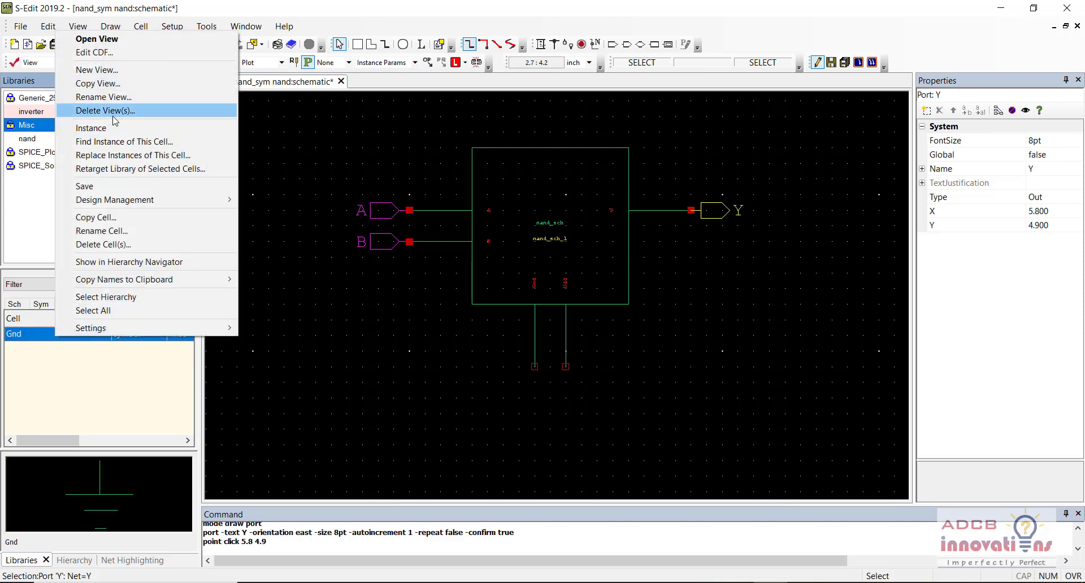
left_click(84, 126)
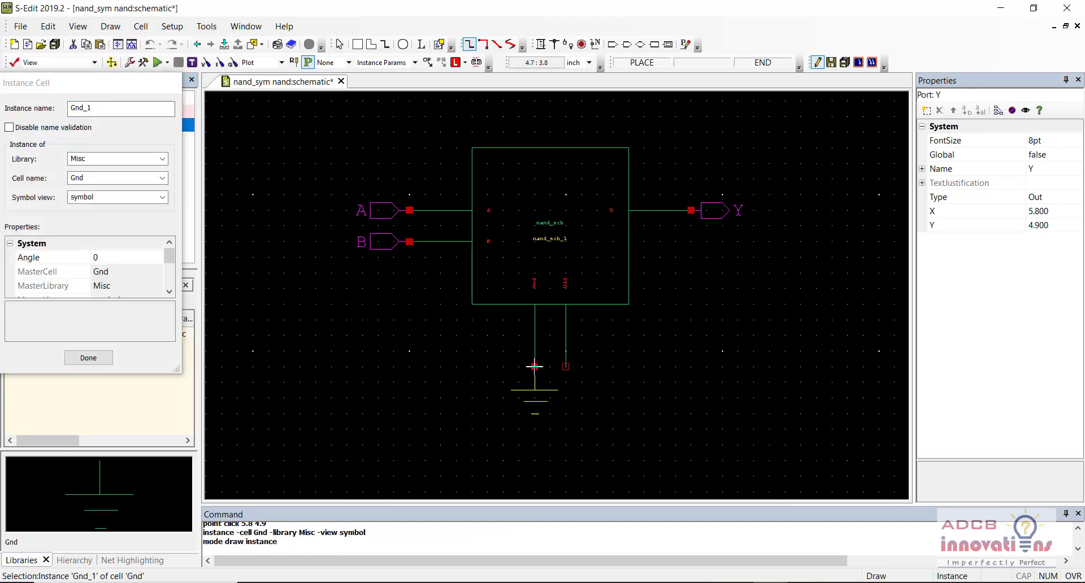
key("r")
key("r")
key("r")
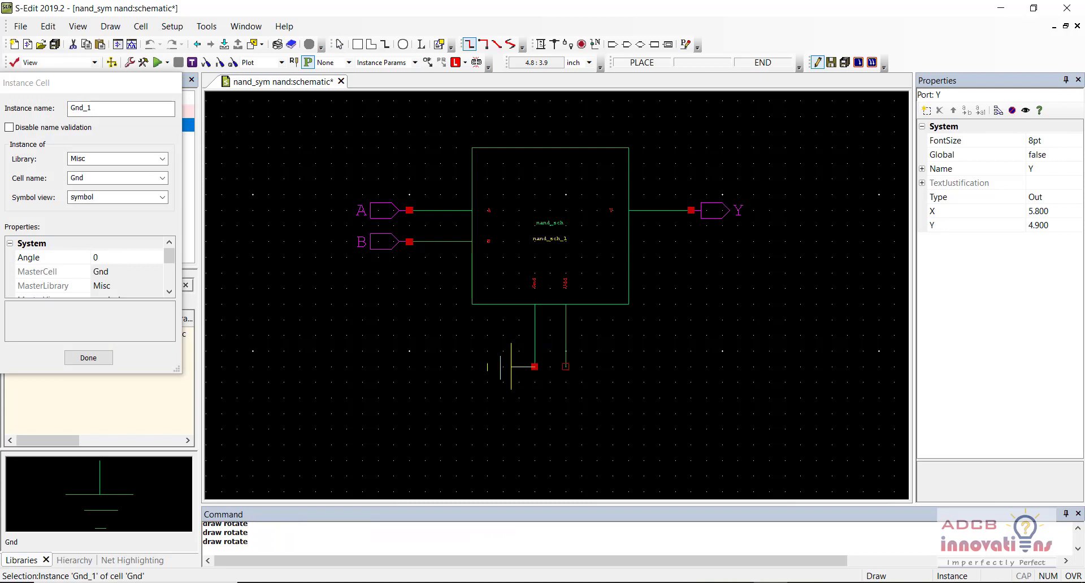
left_click(535, 366)
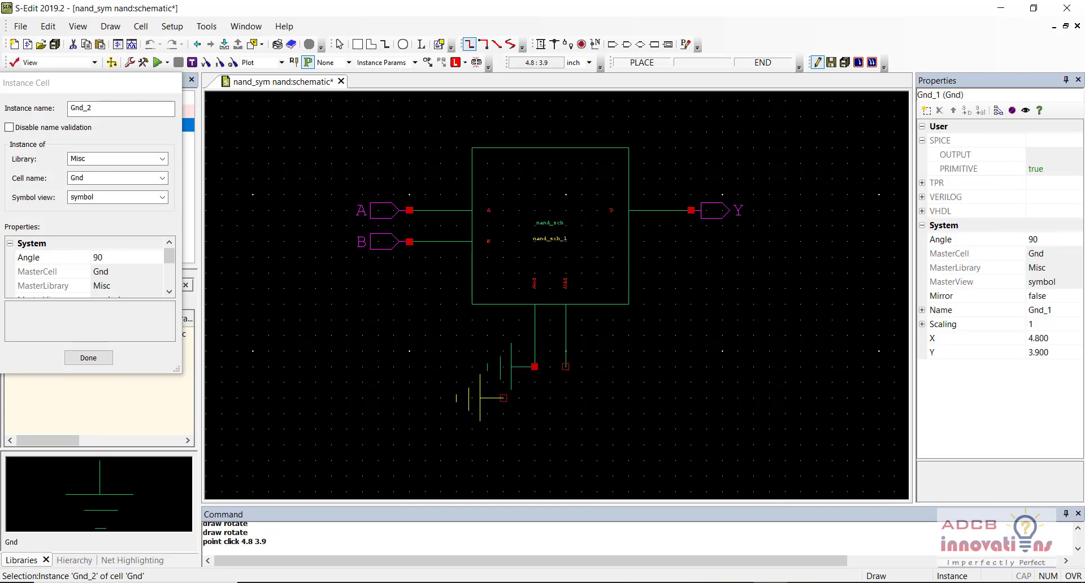
key("Escape")
- Place a Vdd symbol from the Misc library, rotated to 90 degrees, on the nand_sch instance's Vdd pin
double_click(96, 280)
type("vdd")
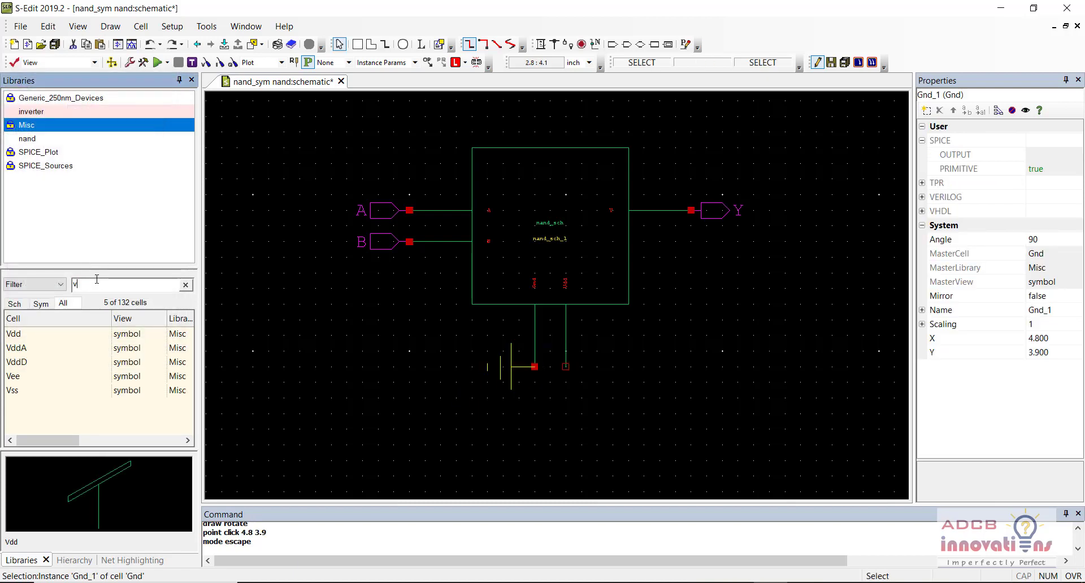
left_click(62, 335)
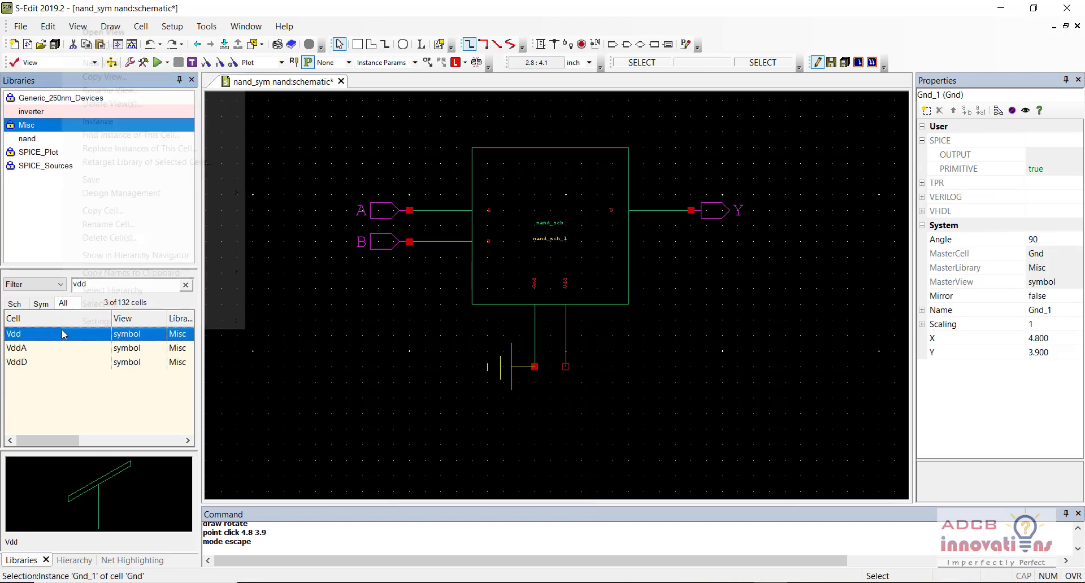
right_click(63, 335)
left_click(103, 124)
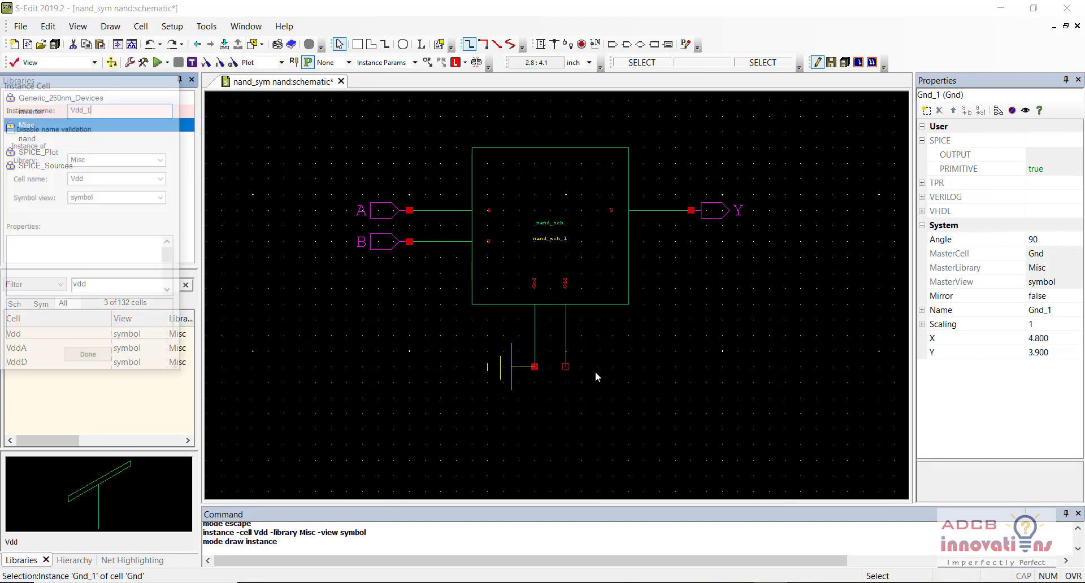
key("r")
key("r")
key("r")
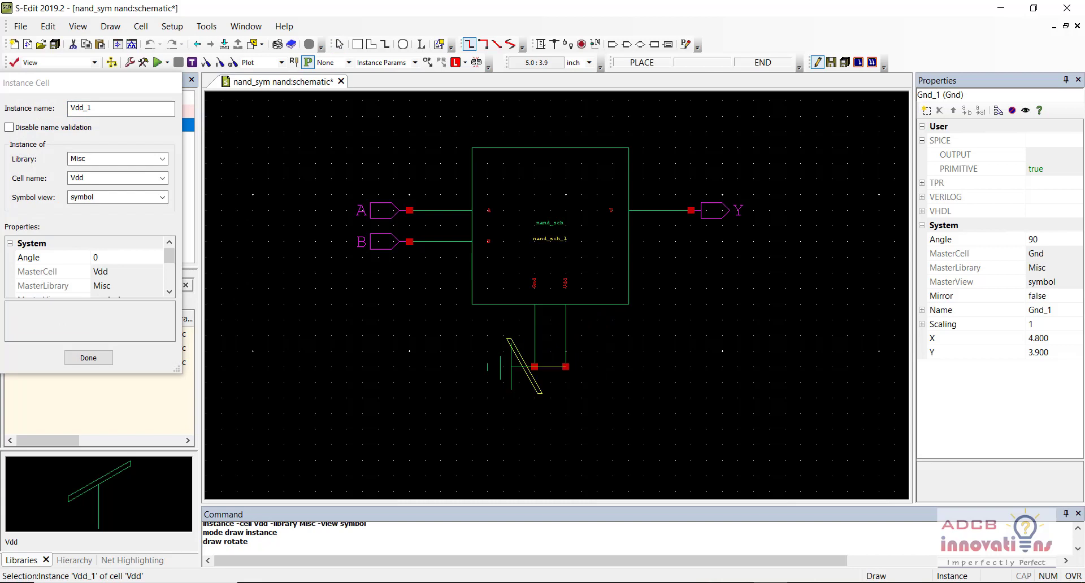
left_click(565, 367)
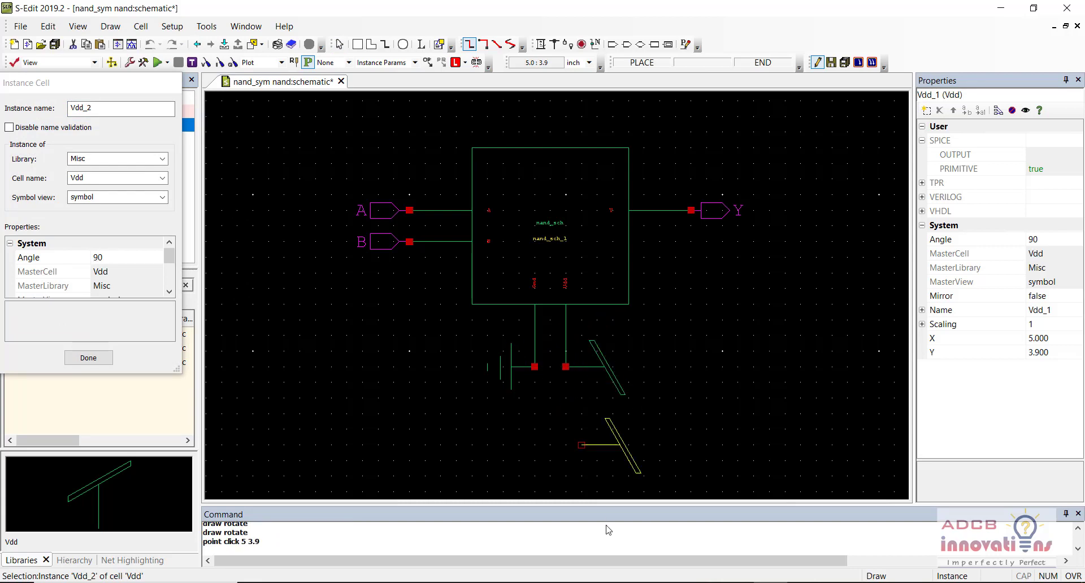
- End the Vdd symbol placement without adding another instance
key("Escape")
left_click(616, 467)
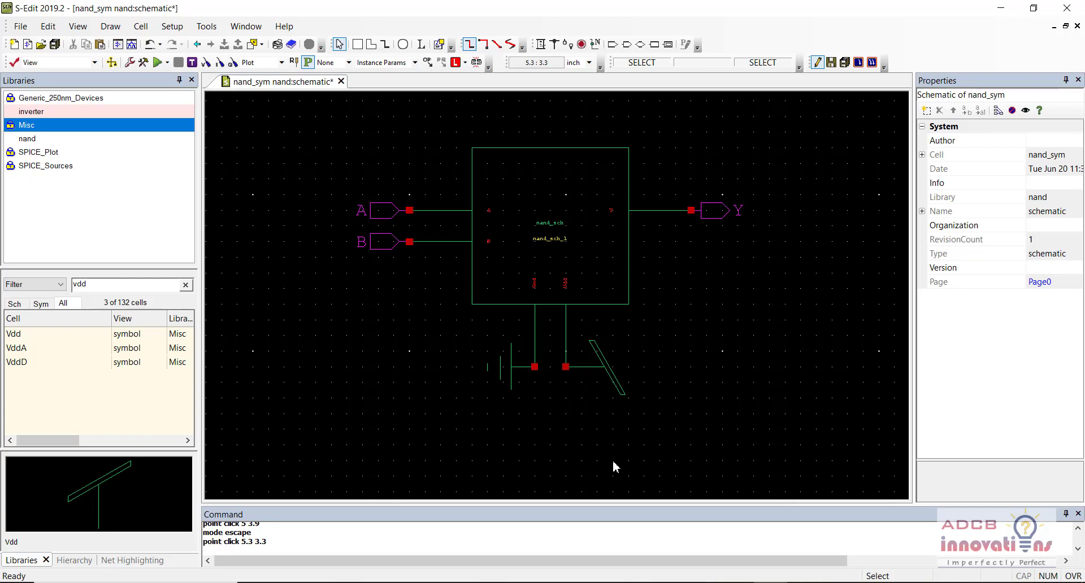
left_click(568, 434)
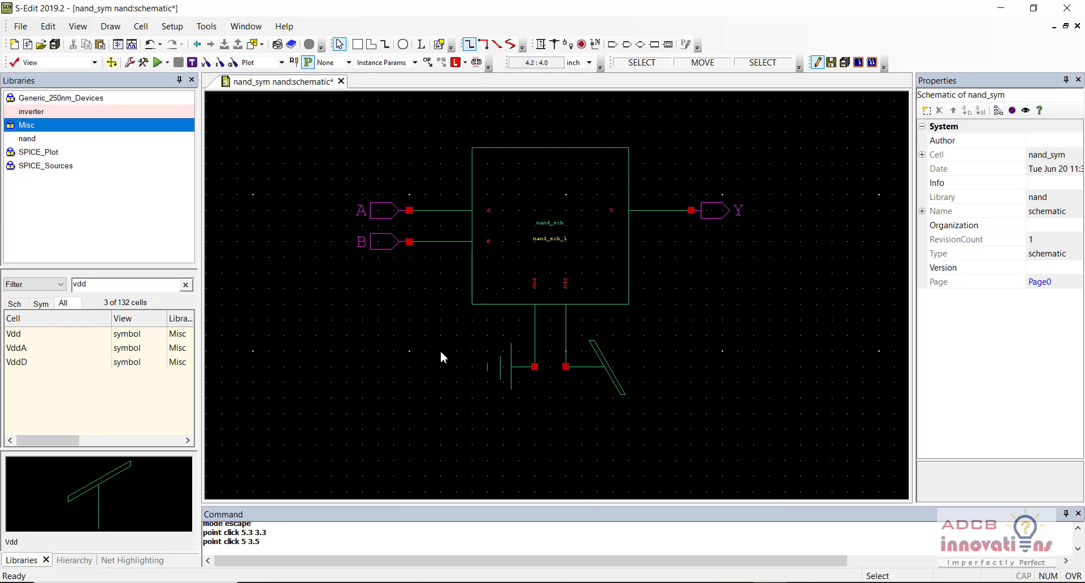
- Place a vbit source from the SPICE_Sources library, rotated 180 degrees, with its positive terminal on the port A node
double_click(104, 287)
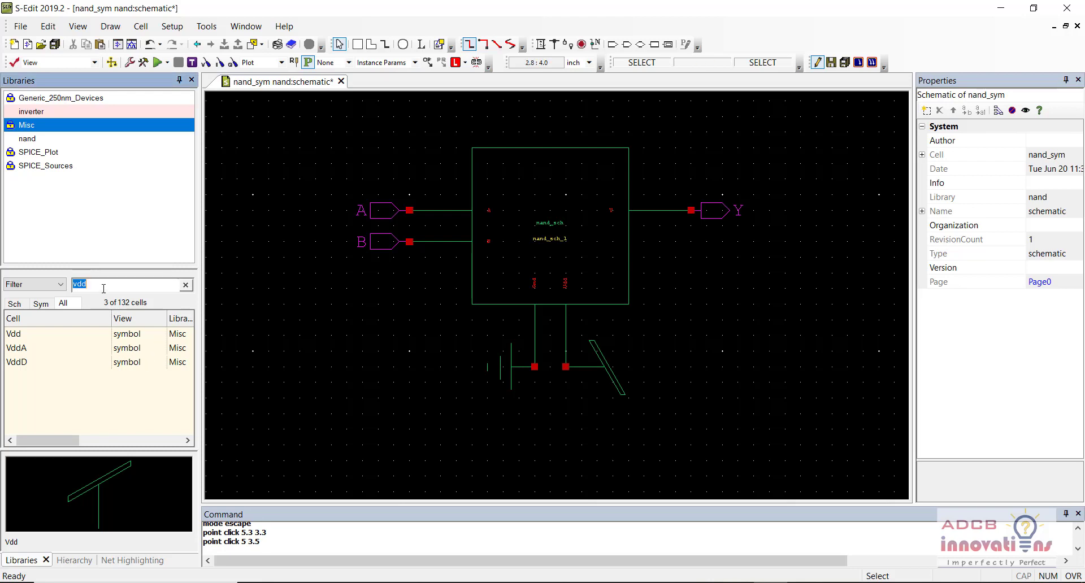
left_click(62, 165)
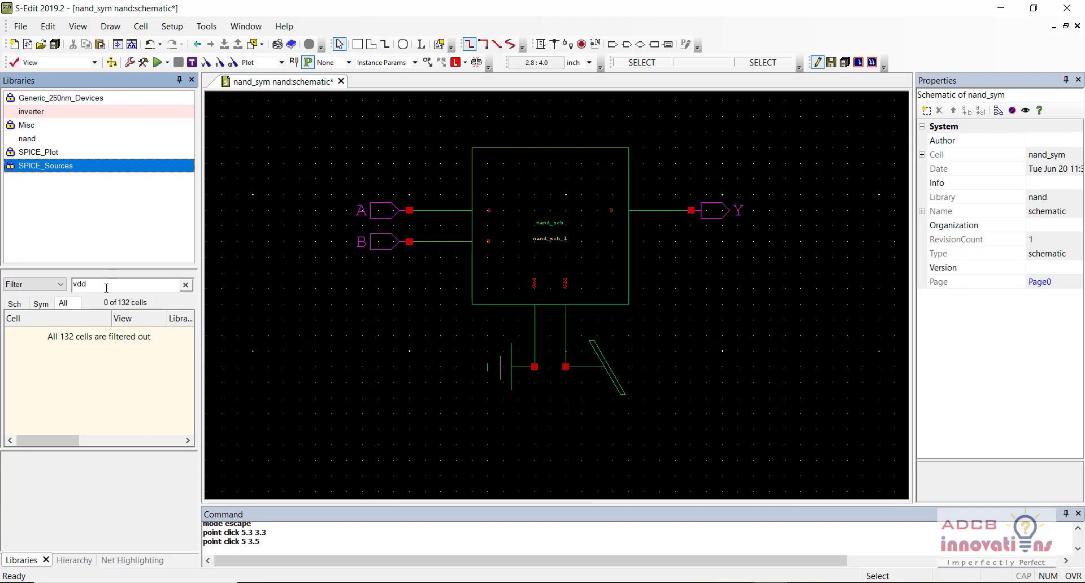
type("vbit")
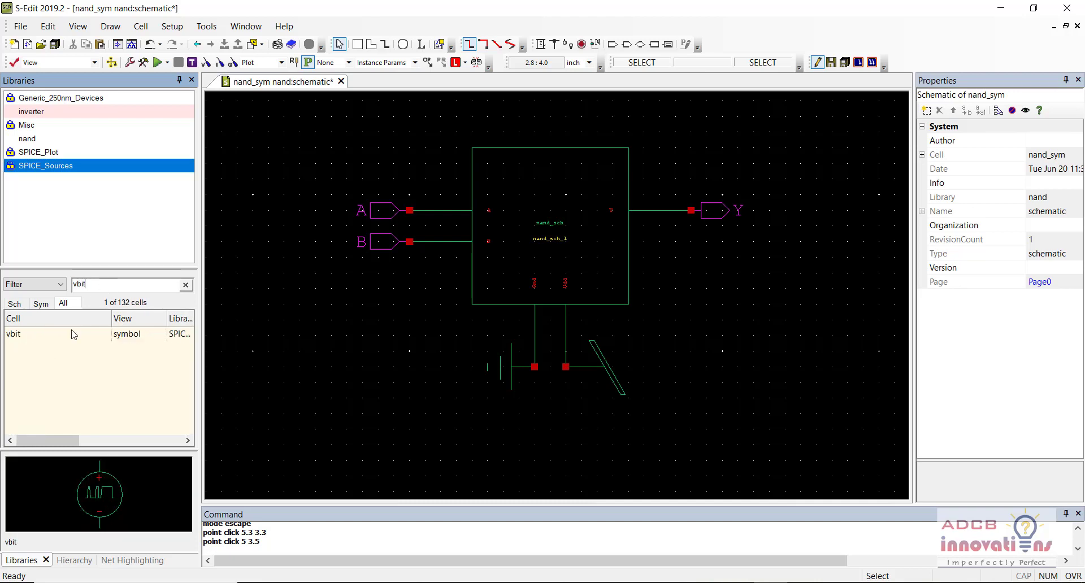
left_click(68, 339)
right_click(67, 343)
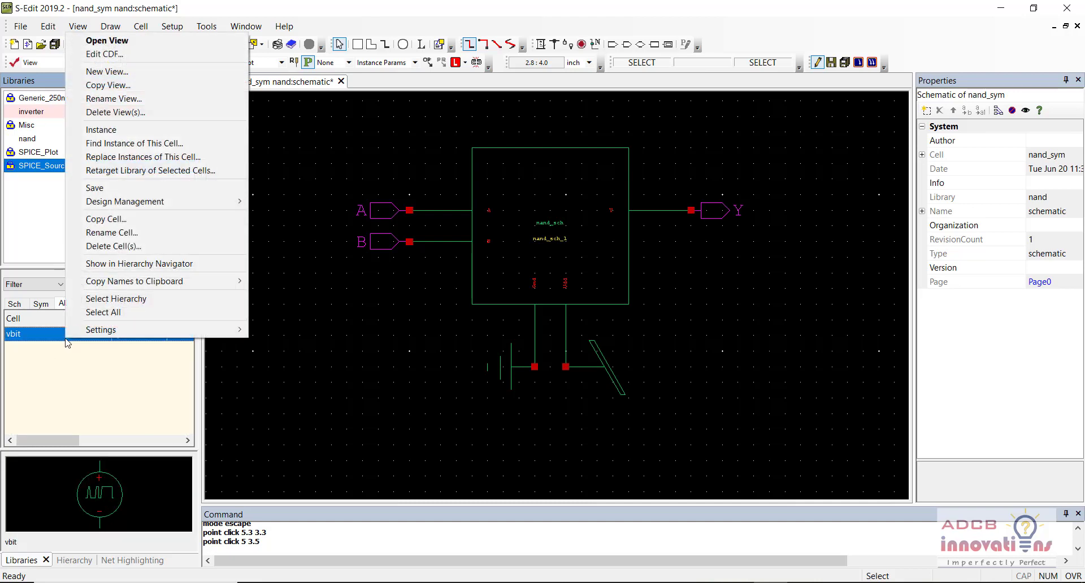
left_click(79, 129)
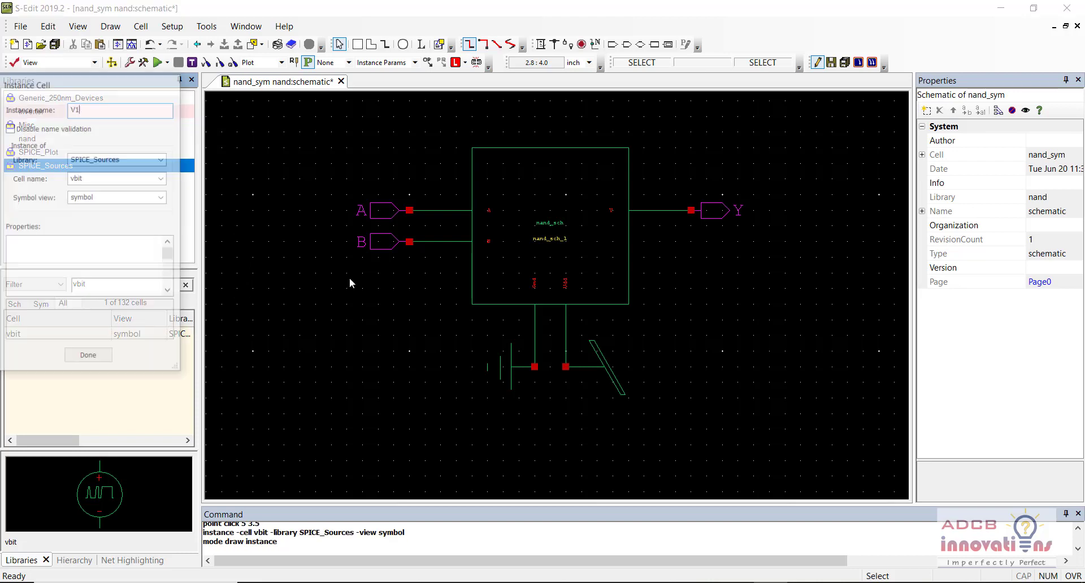
key("r")
key("r")
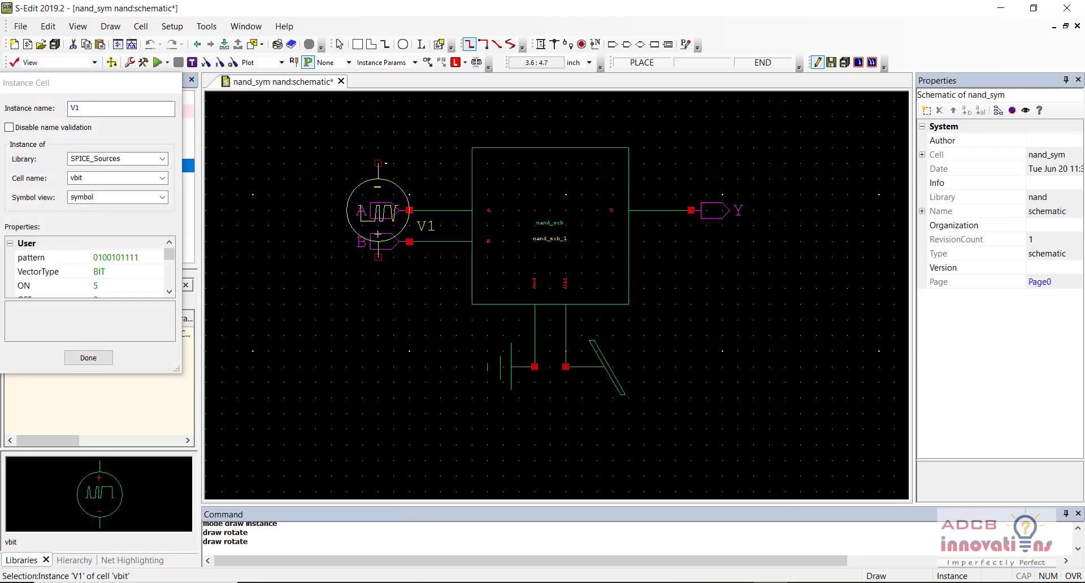
left_click(409, 116)
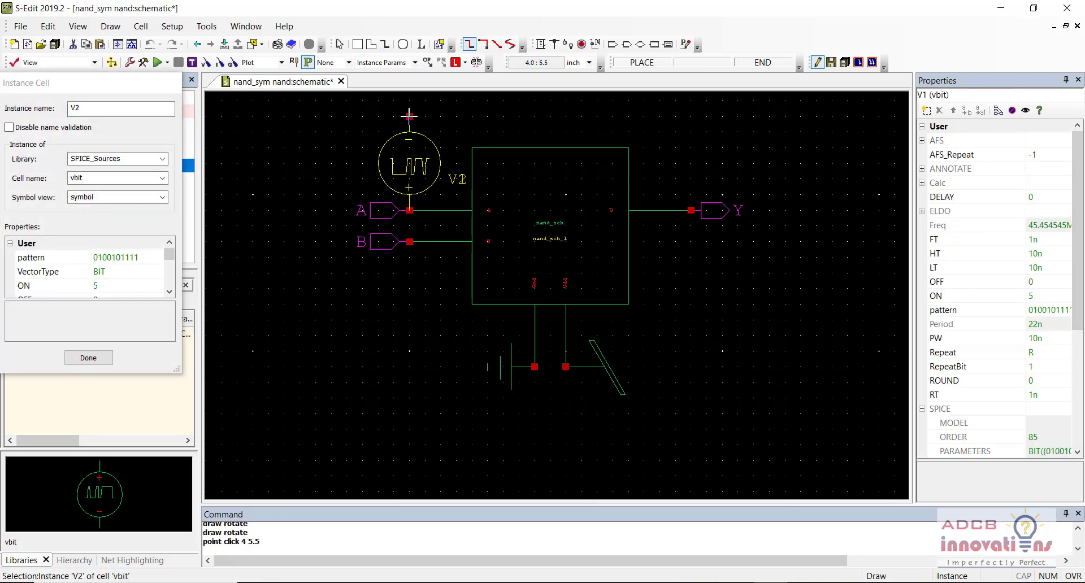
- Place a second vbit source, rotated back upright, with its positive terminal on the port B node, and end the placement
key("r")
key("r")
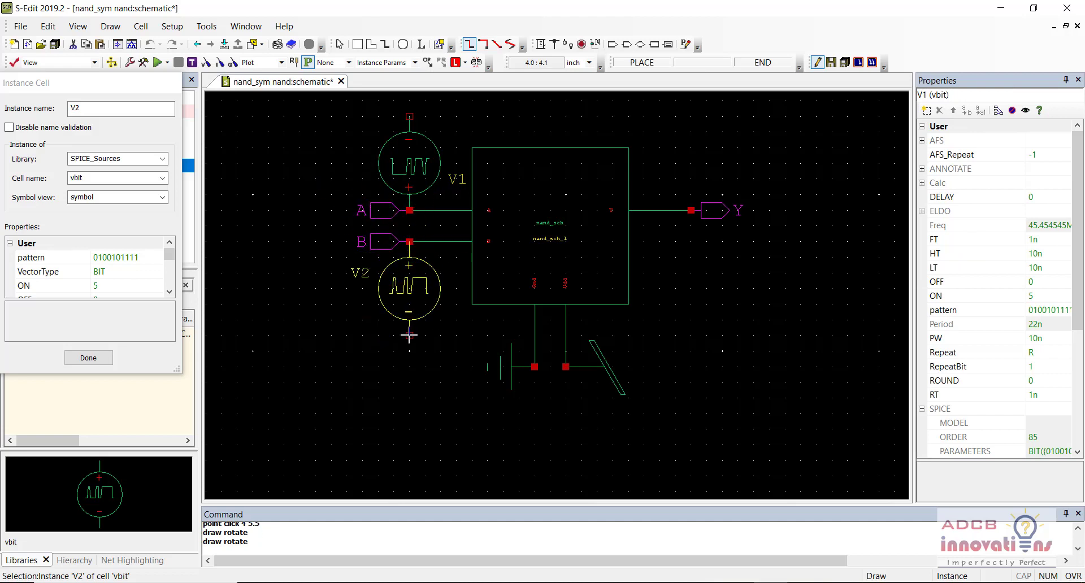
left_click(409, 335)
key("Escape")
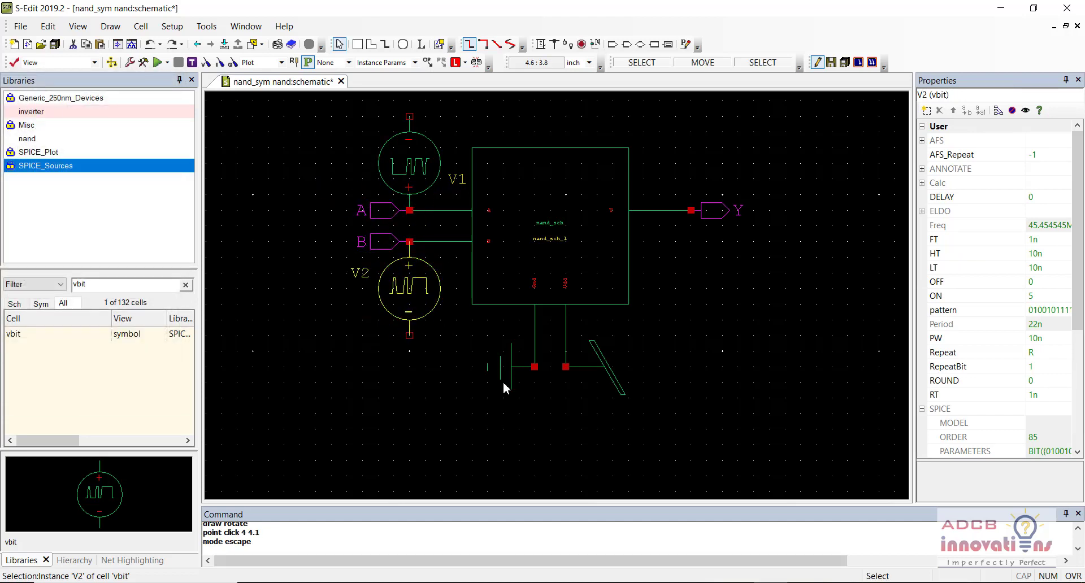
- Copy the nand_sch instance's Gnd symbol onto the negative terminal of source V2, rotated to 0 degrees
left_click(502, 382)
key("ctrl+c")
key("ctrl+v")
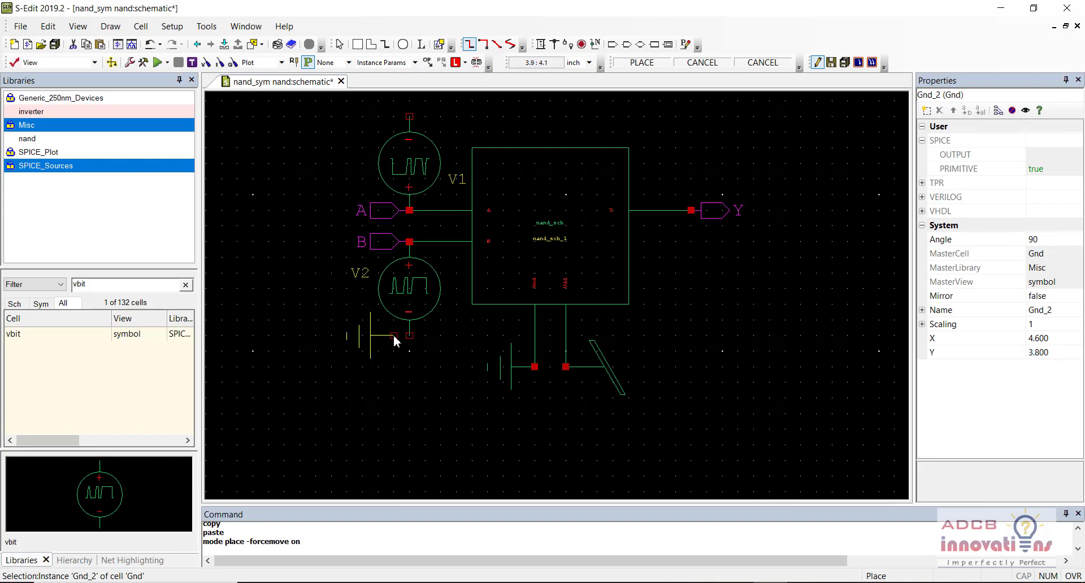
key("r")
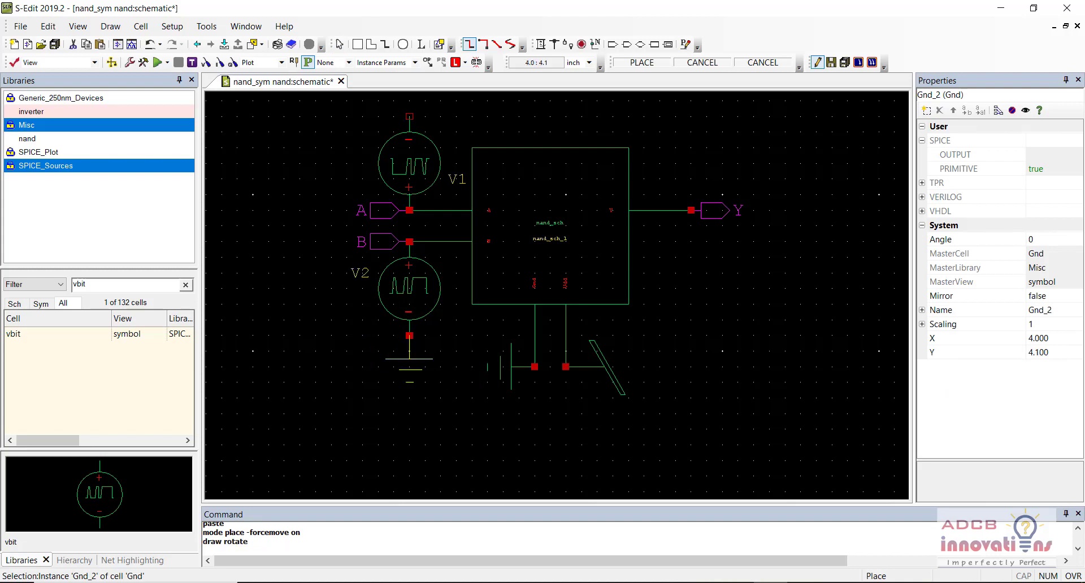
left_click(410, 339)
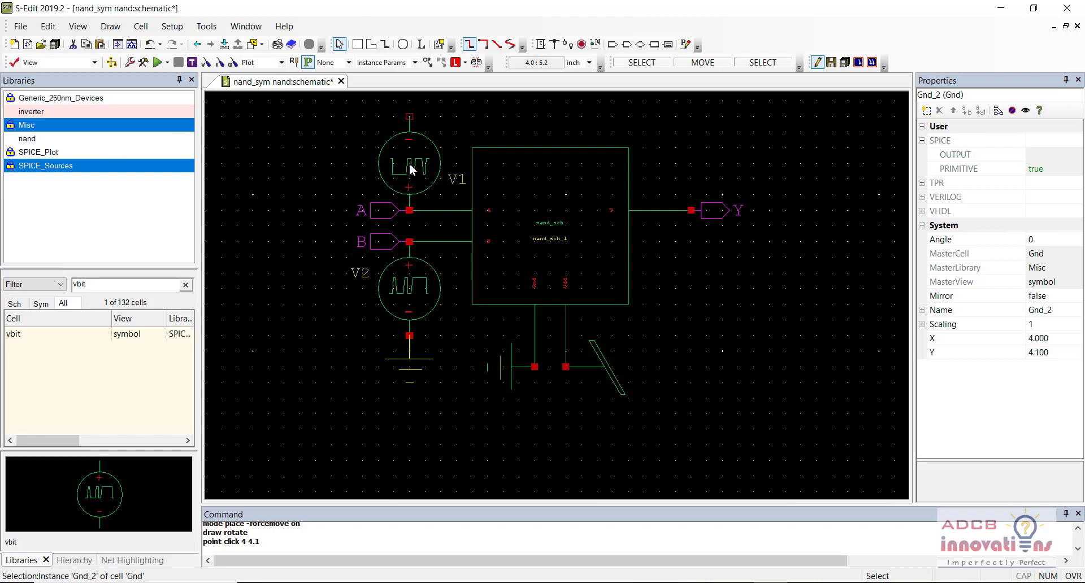
- Paste another Gnd symbol onto the negative terminal of source V1, rotated to 180 degrees
key("ctrl+v")
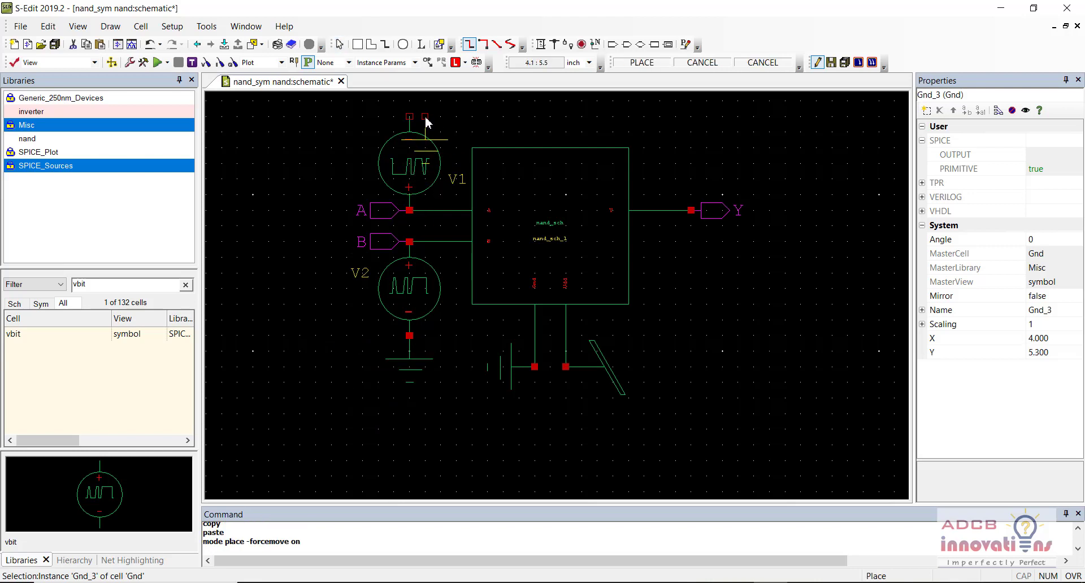
key("r")
key("r")
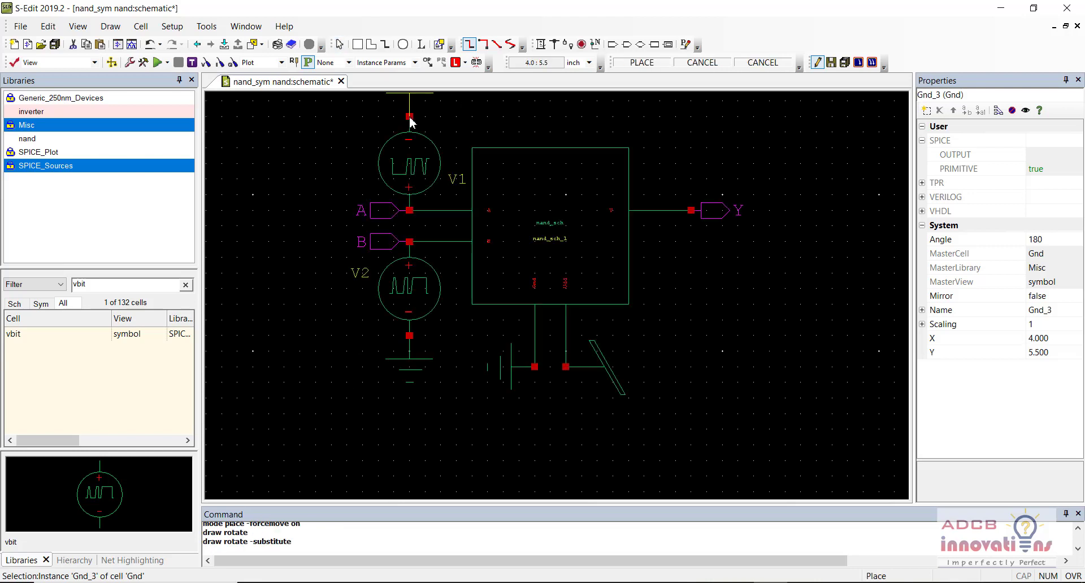
left_click(409, 118)
left_click(708, 373)
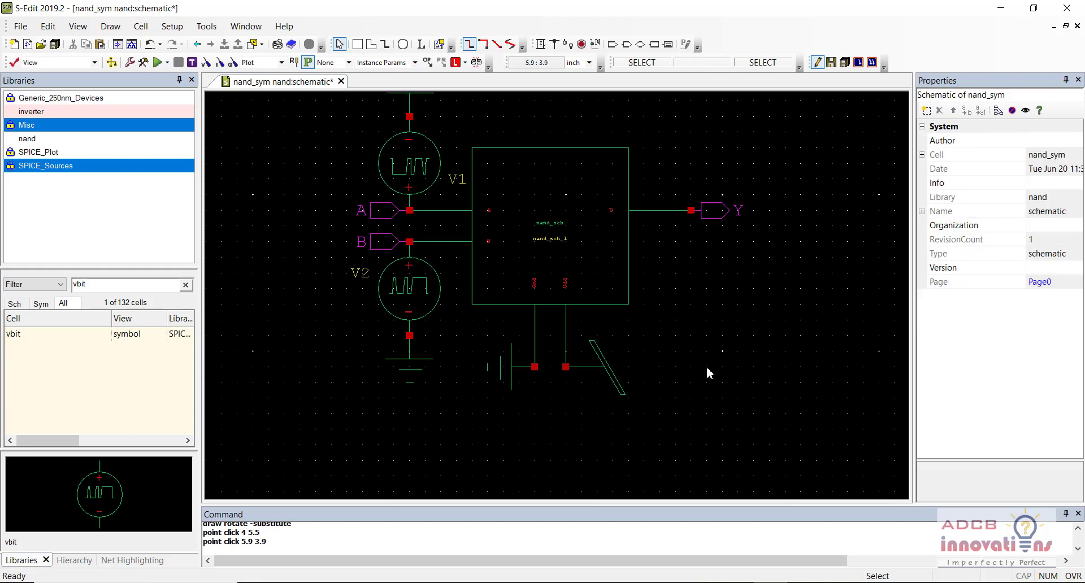
- Place a vdc source from the SPICE_Sources library in the empty area beside the nand_sch instance, below port Y
double_click(90, 285)
type("vdc")
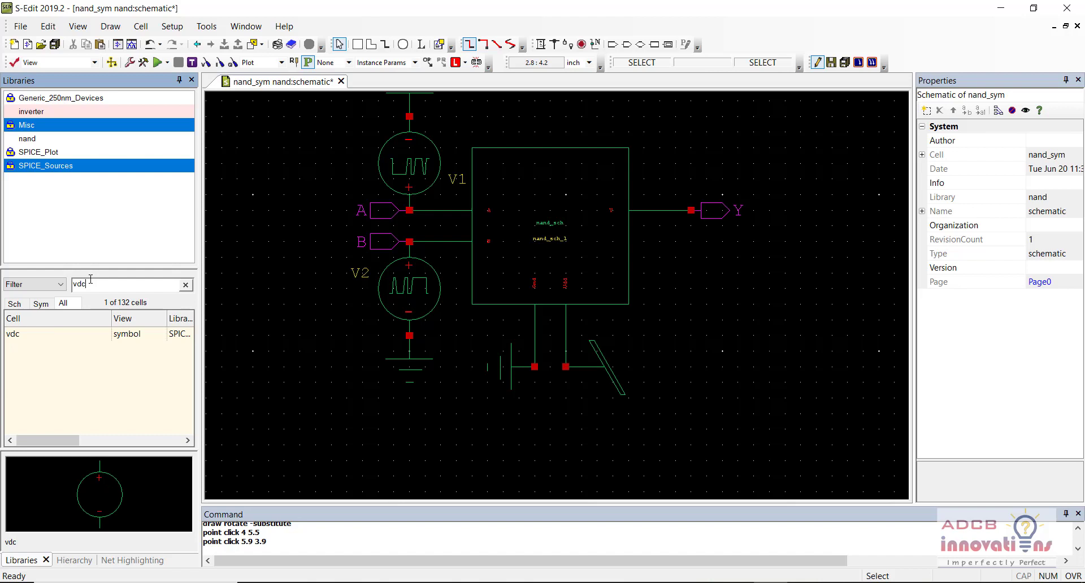
left_click(59, 334)
right_click(58, 335)
left_click(113, 125)
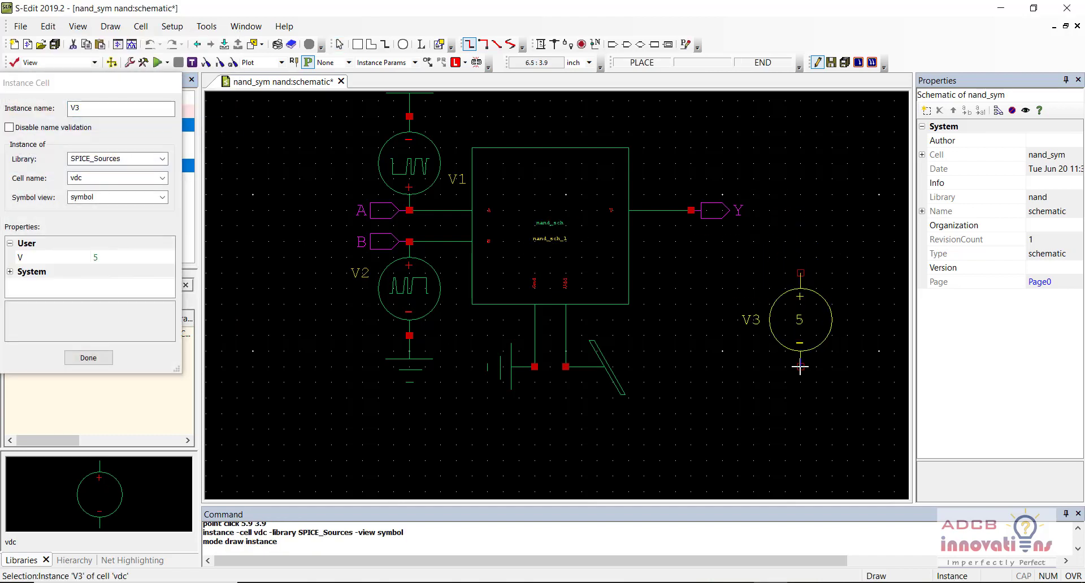
left_click(800, 366)
key("Escape")
- Attach a copy of the Vdd symbol, rotated to 0 degrees, to the positive terminal of the vdc source
left_click(612, 367)
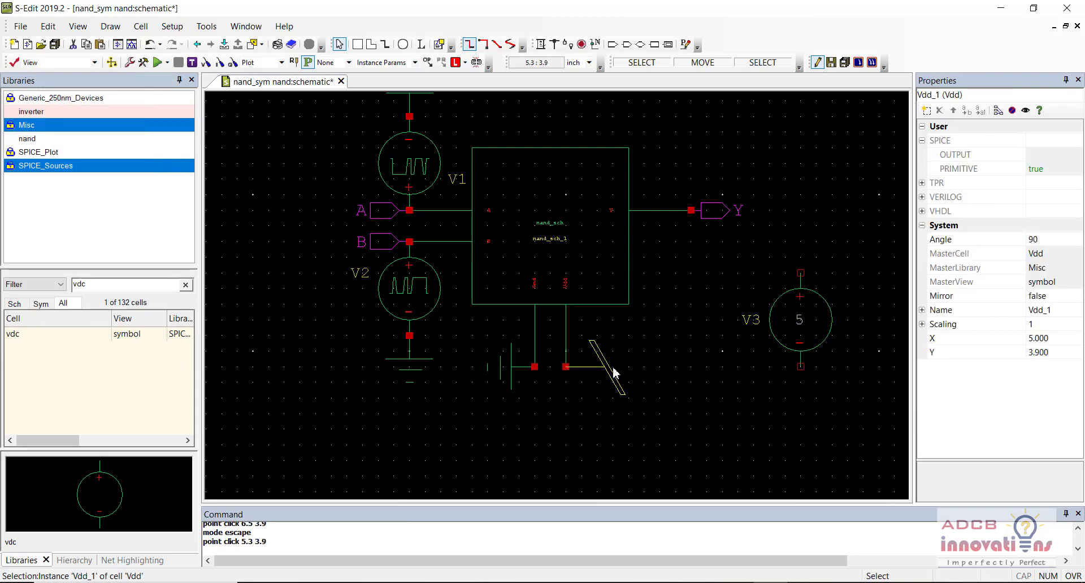
key("ctrl+c")
key("ctrl+v")
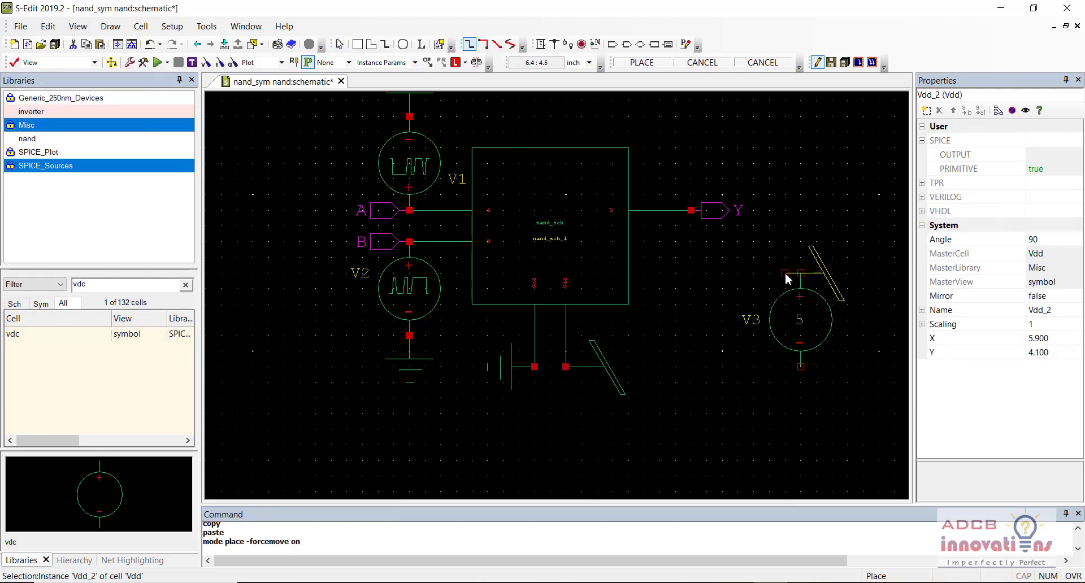
key("r")
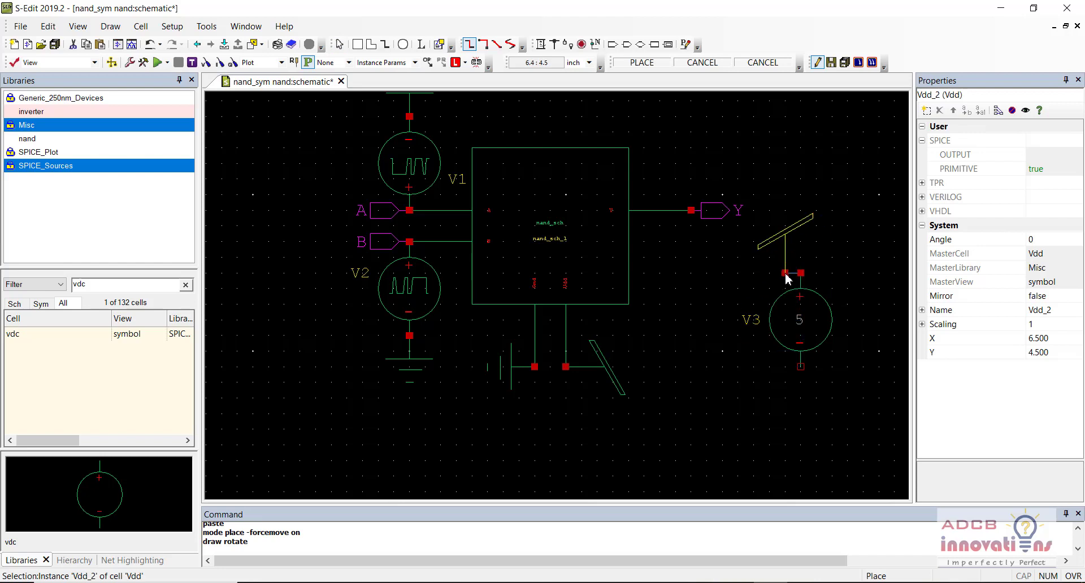
left_click(785, 274)
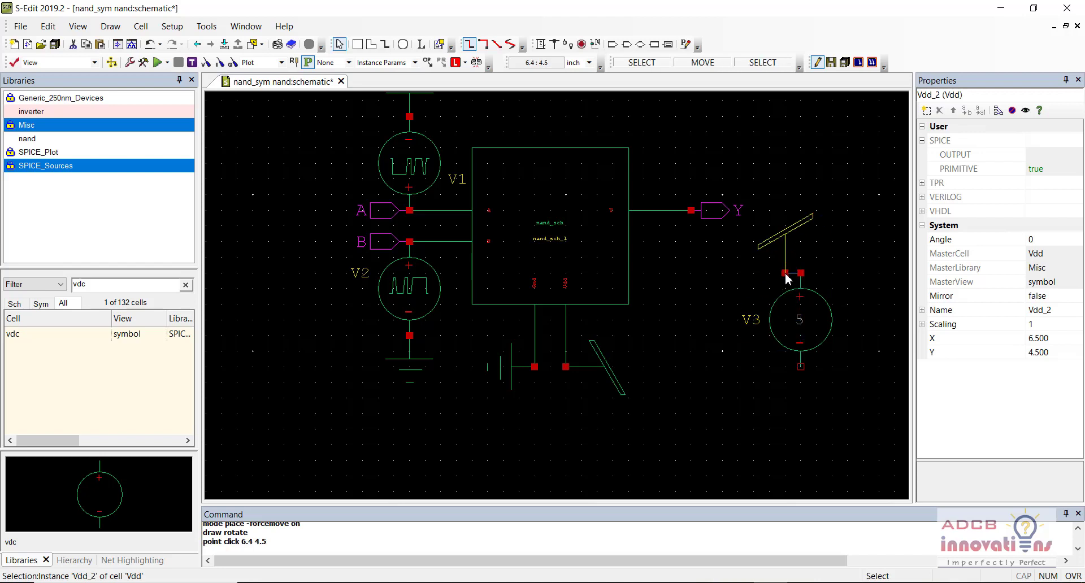
- Copy the Gnd symbol onto the vdc source's negative terminal, rotated to 0 degrees, and save the nand_sym schematic
left_click(504, 372)
key("ctrl+c")
key("ctrl+v")
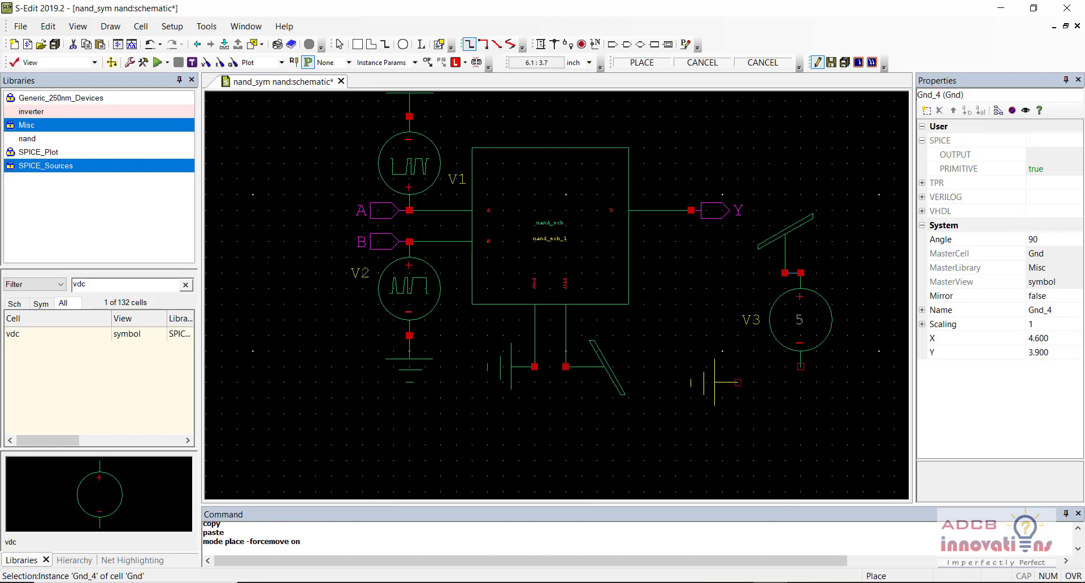
key("r")
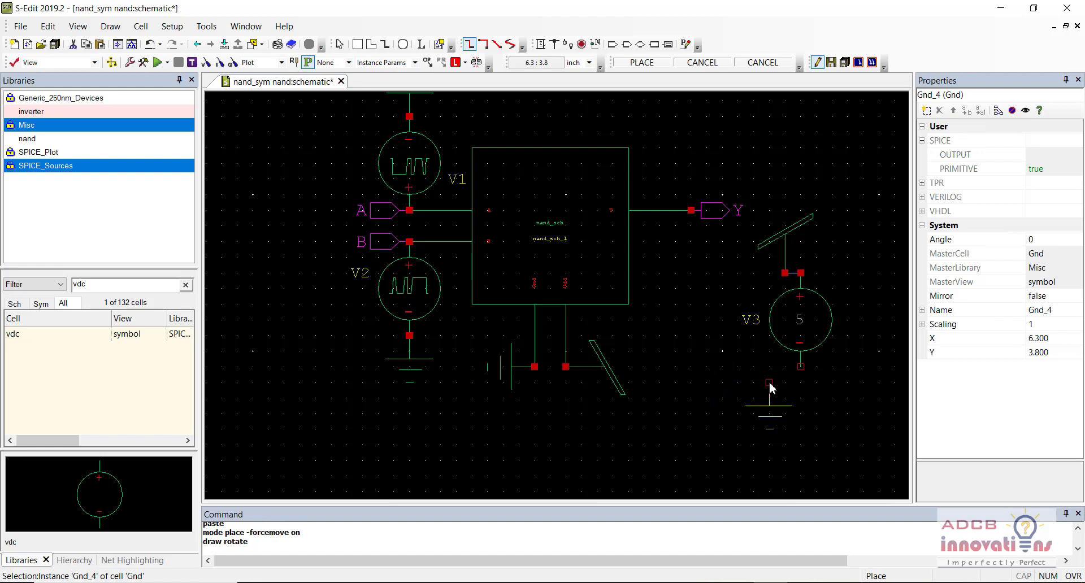
left_click(800, 368)
left_click(660, 399)
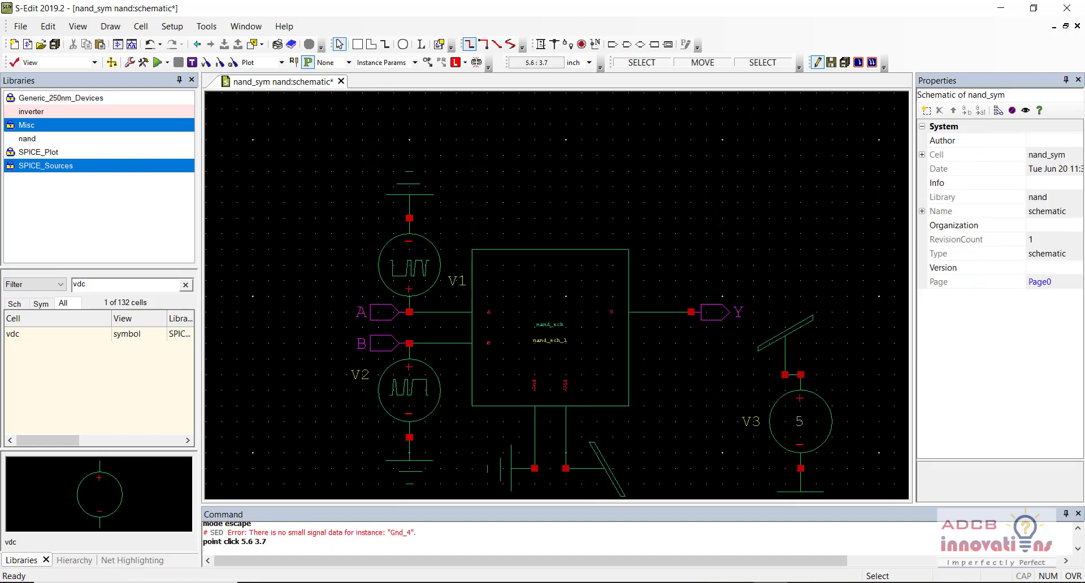
key("ctrl+s")
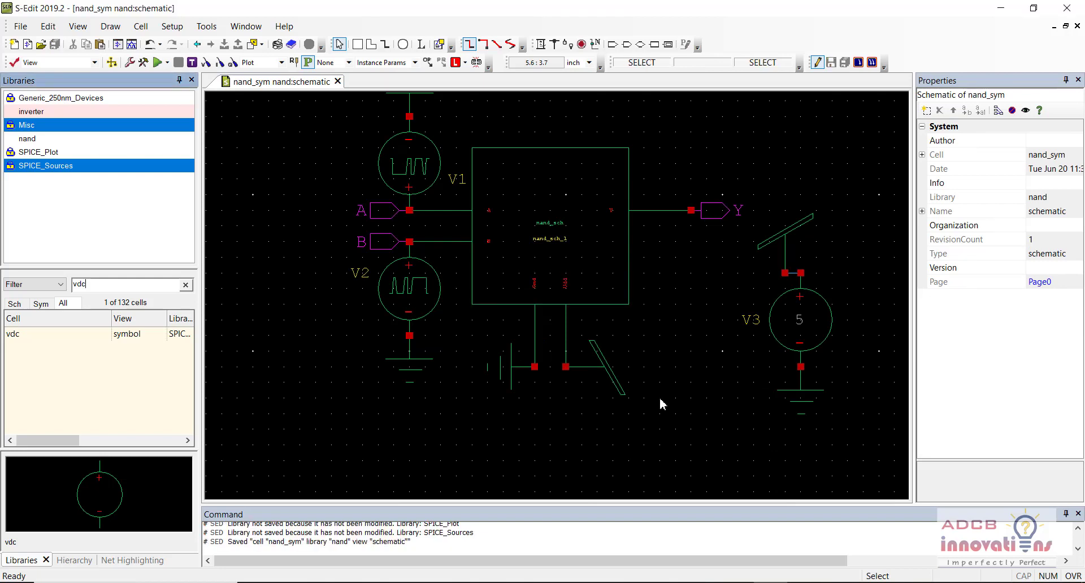
- Place a V_VoltagePrint symbol from the SPICE_Plot library, rotated to 180 degrees, on the port A node
left_click(57, 153)
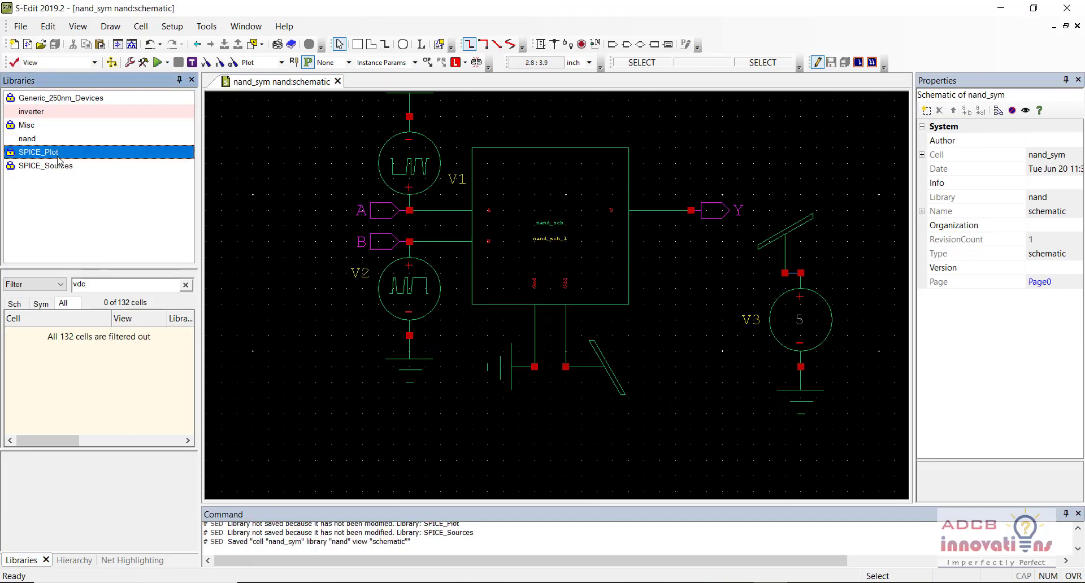
left_click(185, 285)
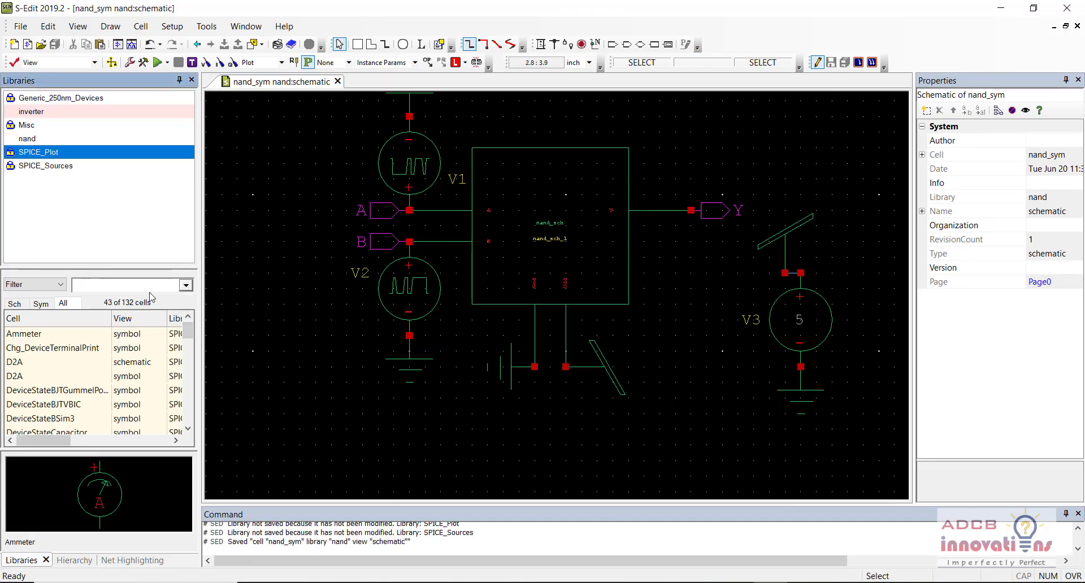
type("vol")
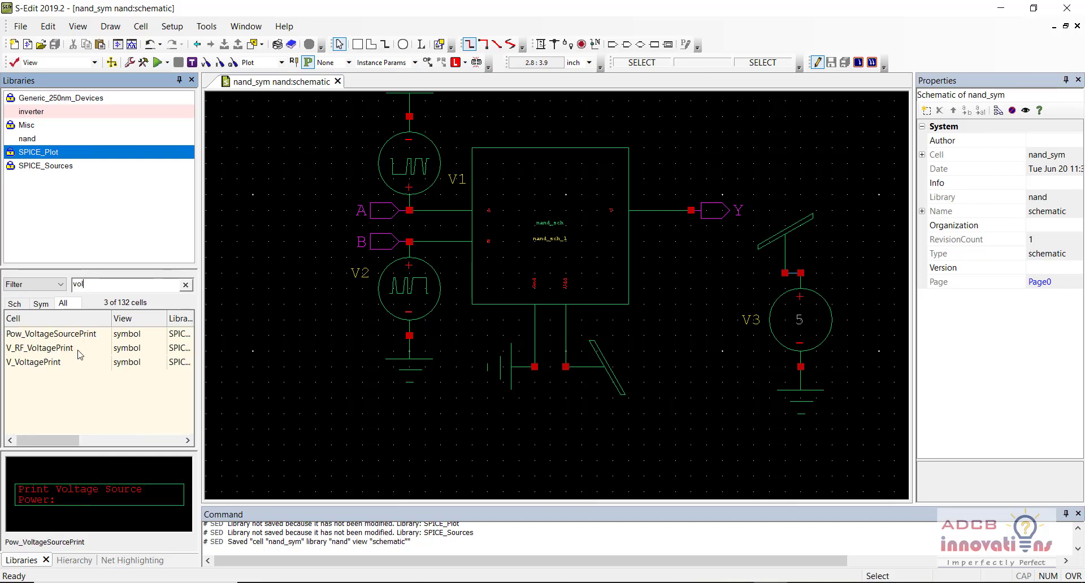
left_click(77, 364)
right_click(77, 366)
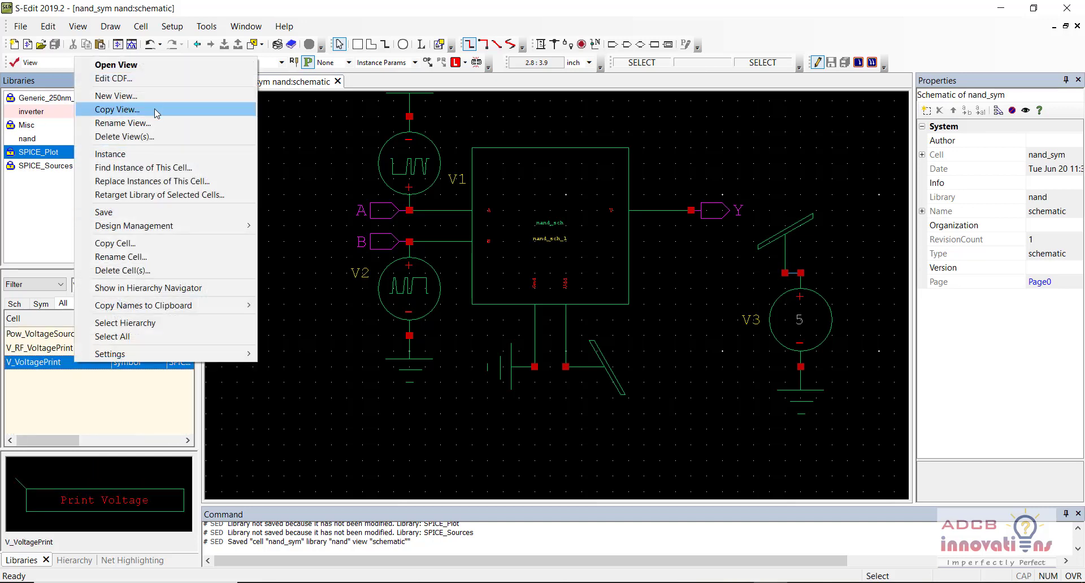
left_click(144, 155)
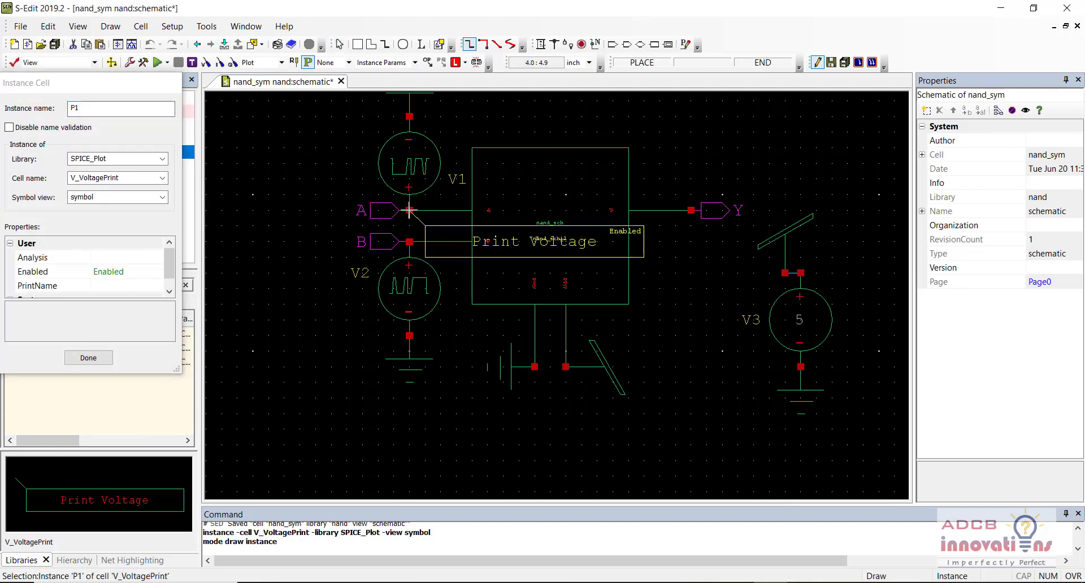
key("r")
key("r")
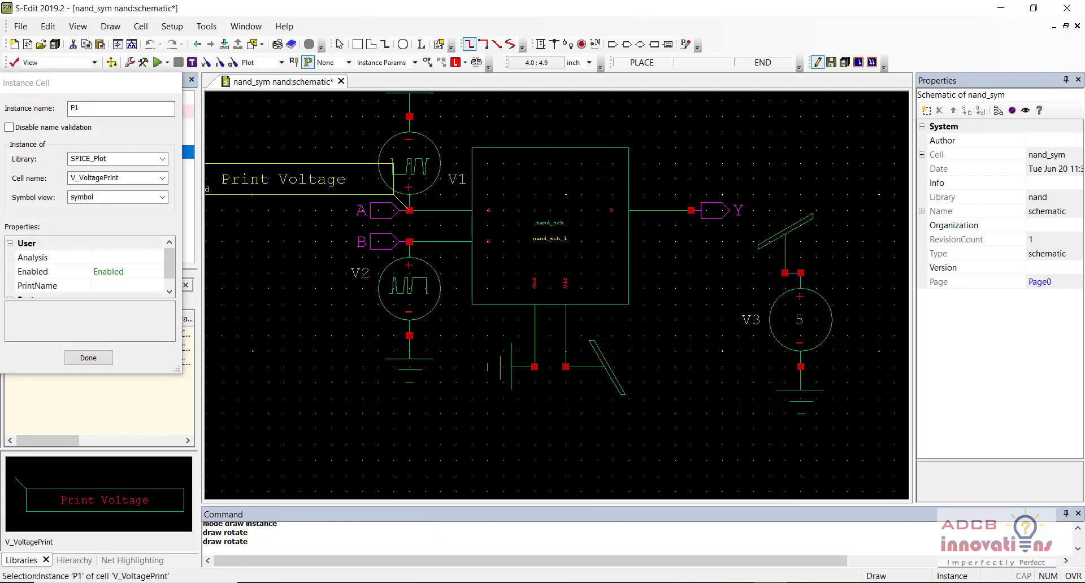
left_click(409, 210)
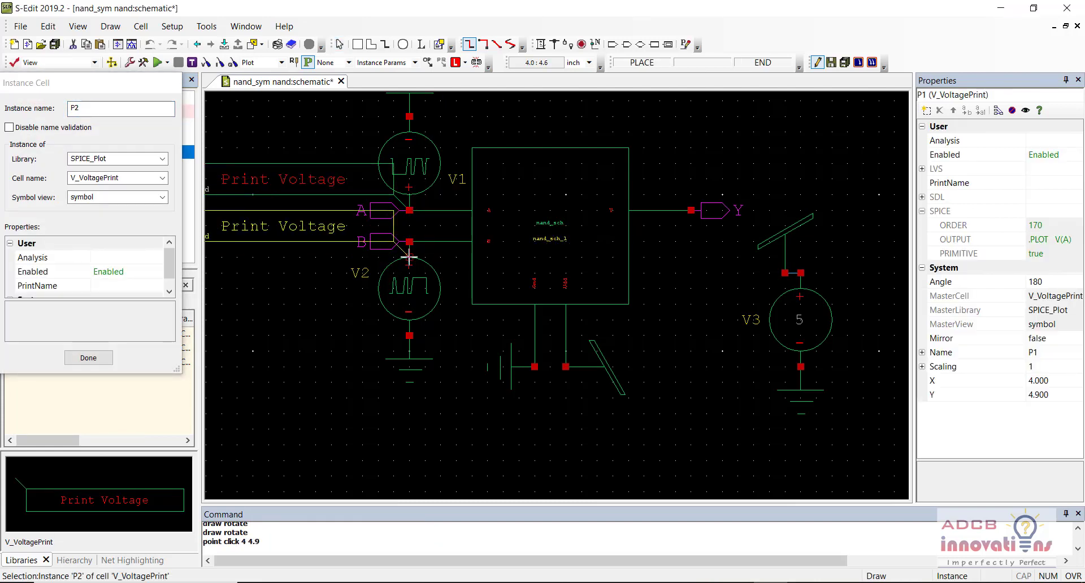
- Place a V_VoltagePrint symbol, rotated to 90 degrees, on the port B node
key("r")
key("r")
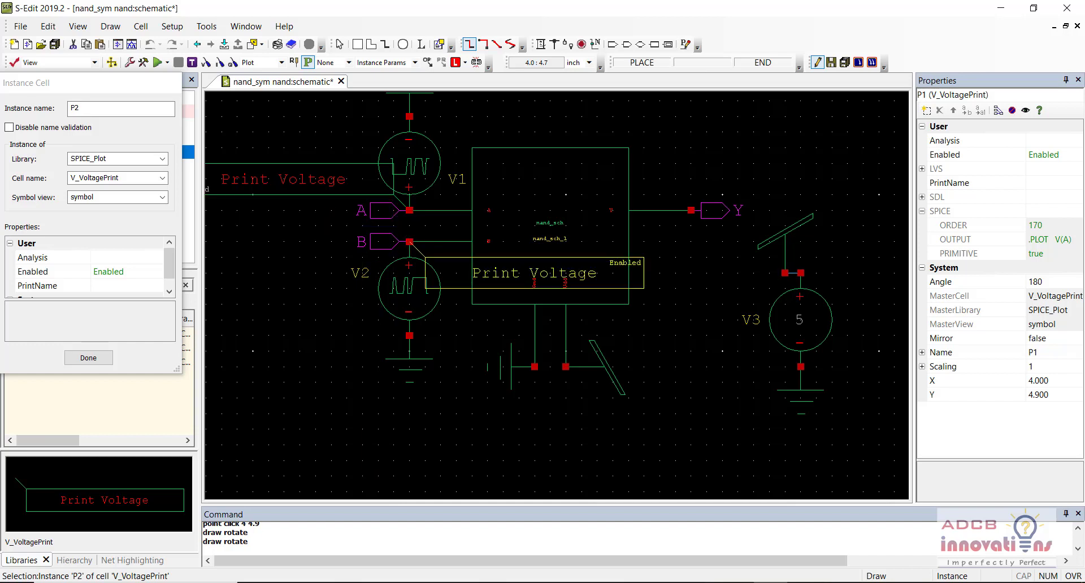
key("r")
key("r")
key("r")
key("r")
key("r")
key("r")
key("r")
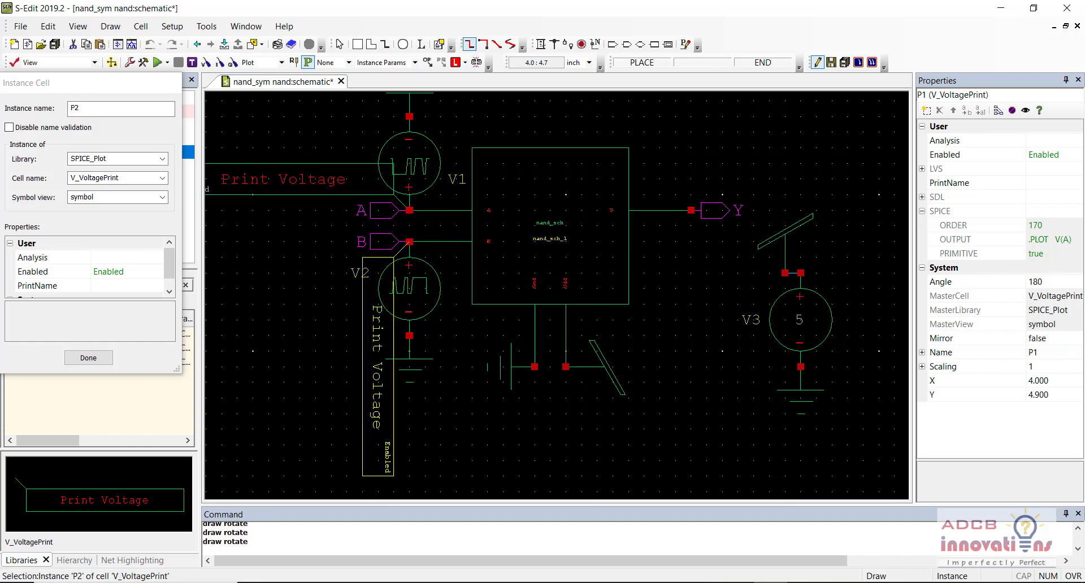
left_click(409, 241)
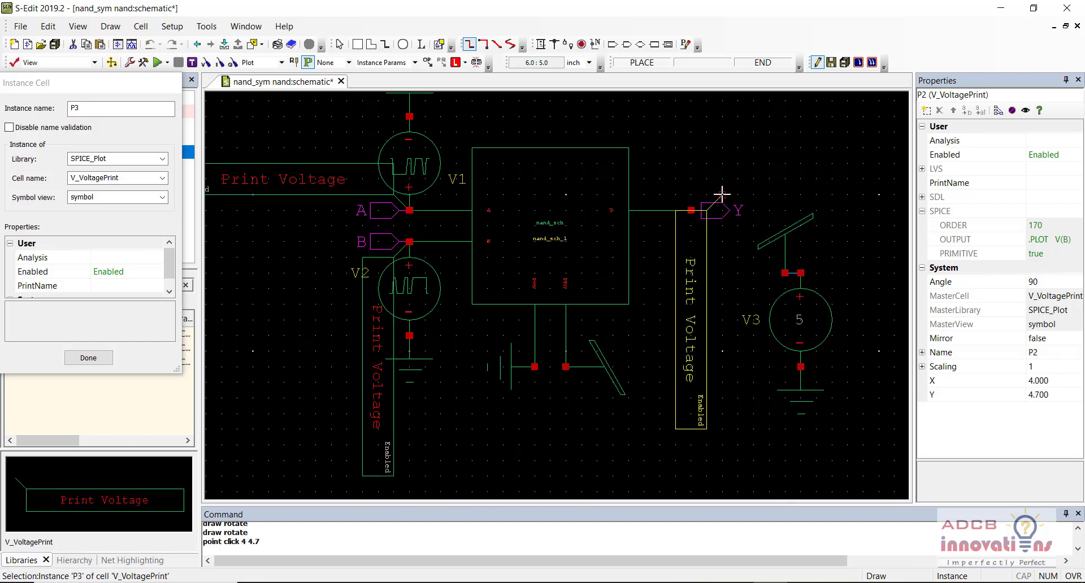
- Place a V_VoltagePrint symbol, rotated to 270 degrees, on the port Y node and save the nand_sym schematic
key("r")
key("r")
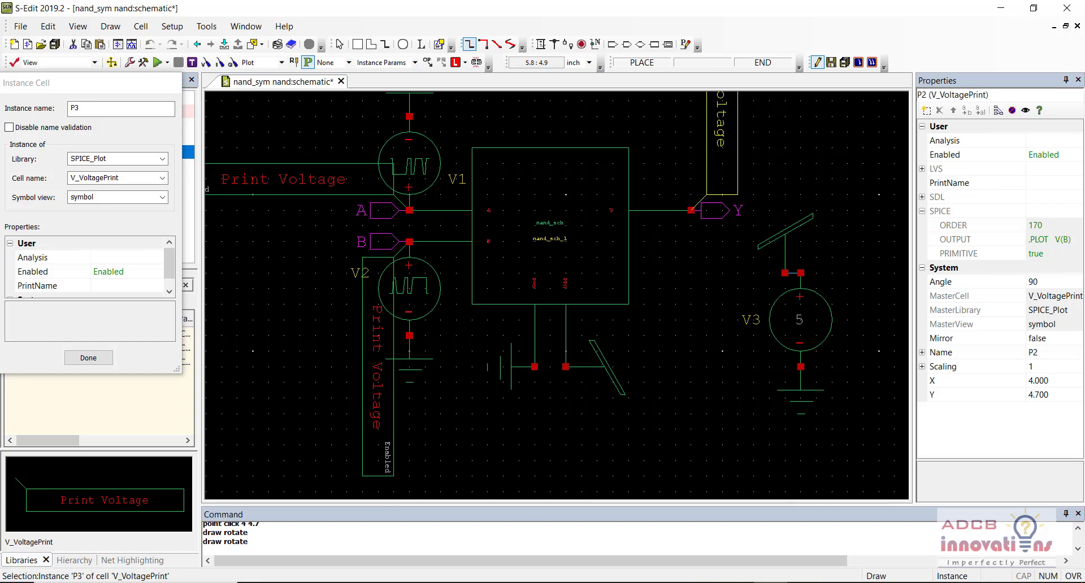
left_click(690, 211)
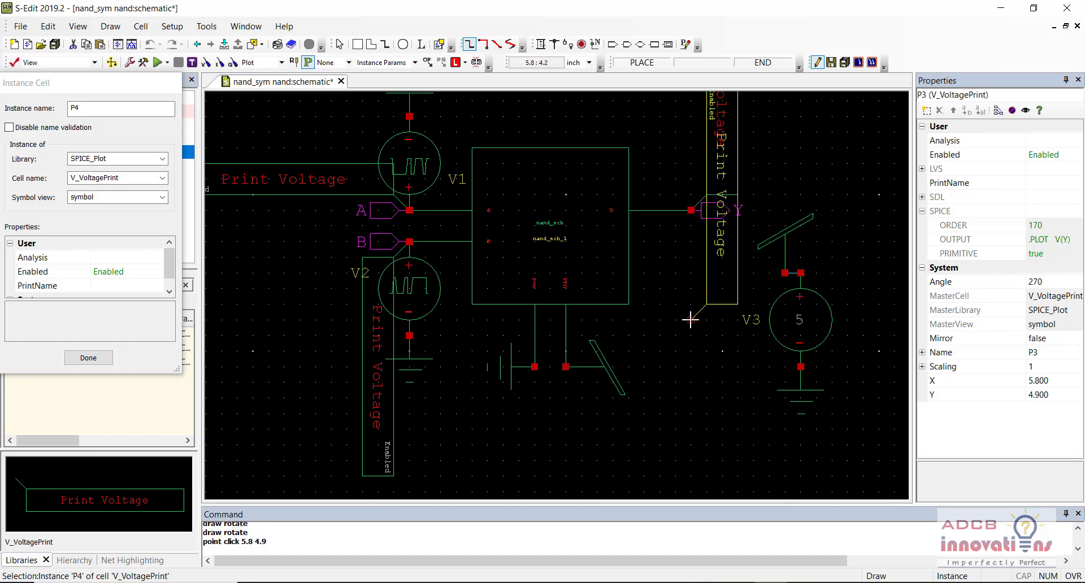
key("Escape")
key("Delete")
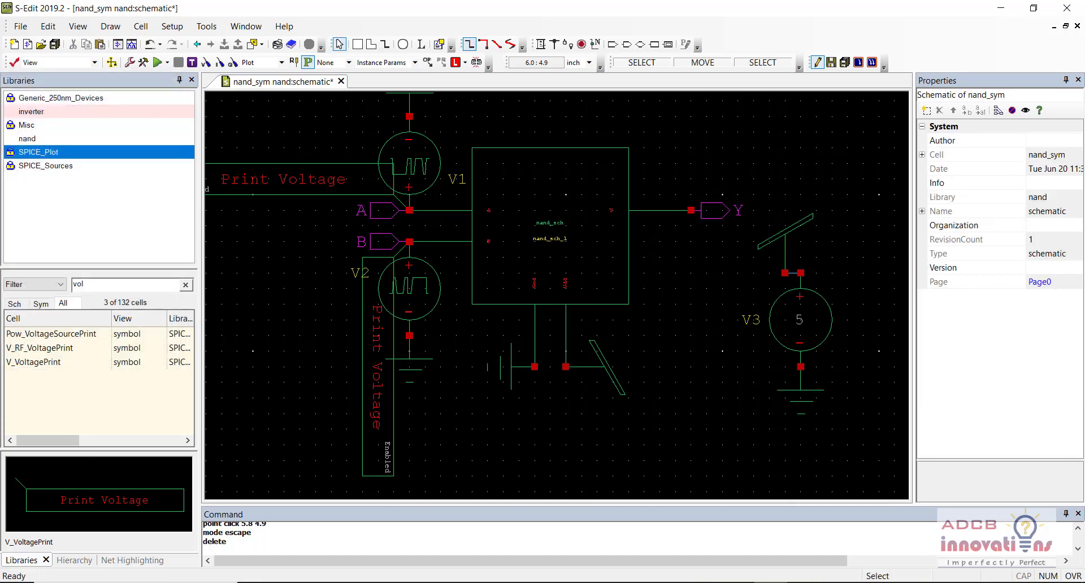
key("ctrl+z")
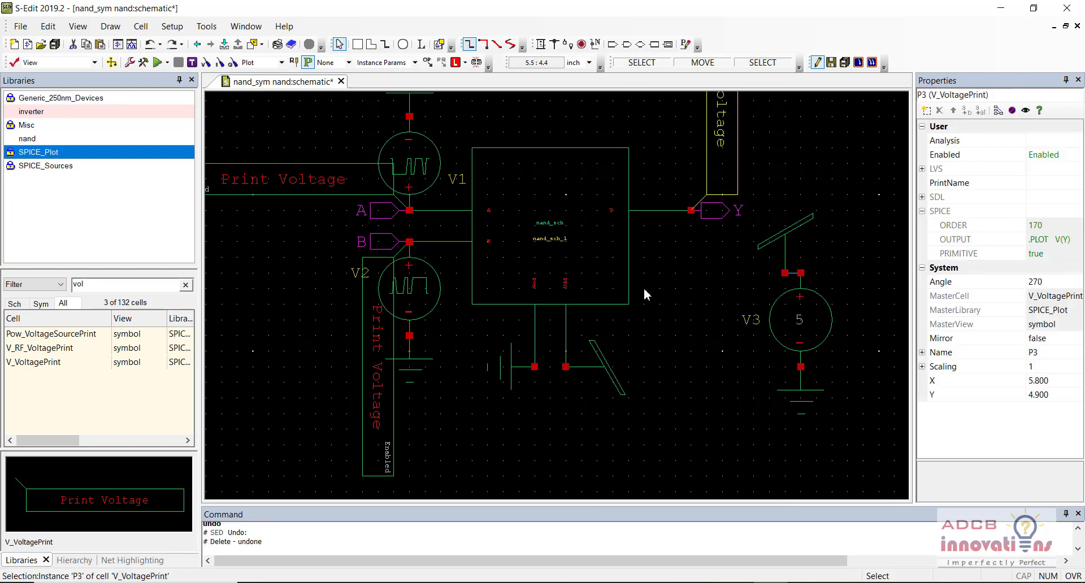
left_click(659, 319)
key("ctrl+s")
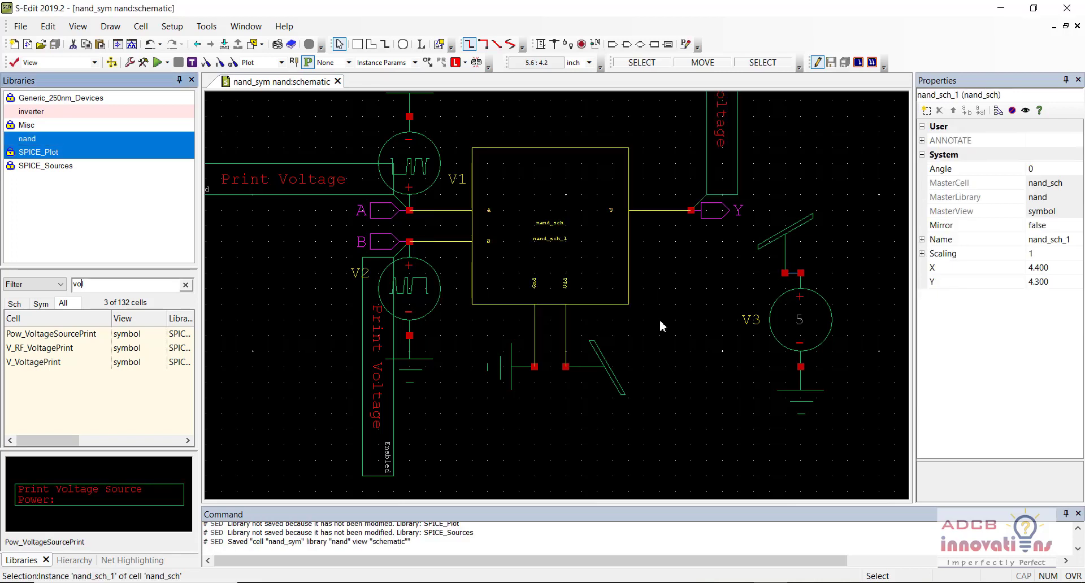
left_click(690, 476)
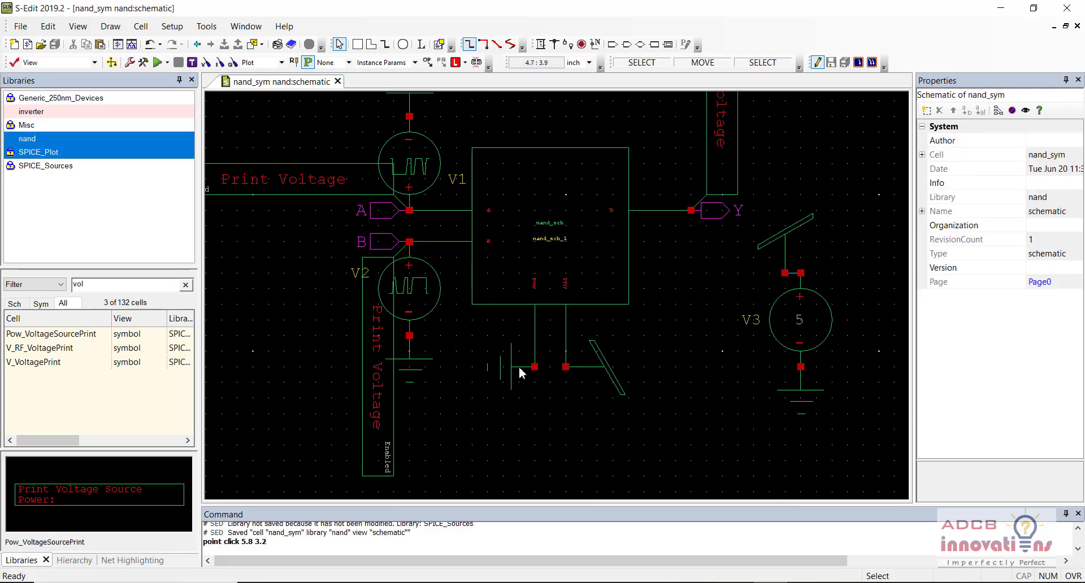
- Enable Transient/Fourier Analysis in the SPICE simulation setup with a stop time of 100n and a maximum time step of 1n
left_click(158, 62)
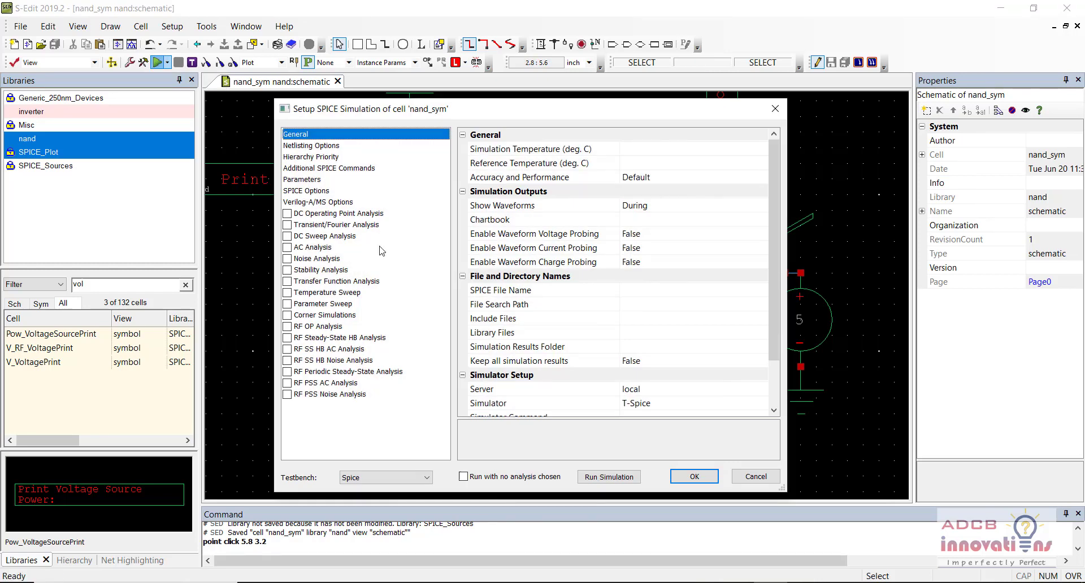
left_click(288, 225)
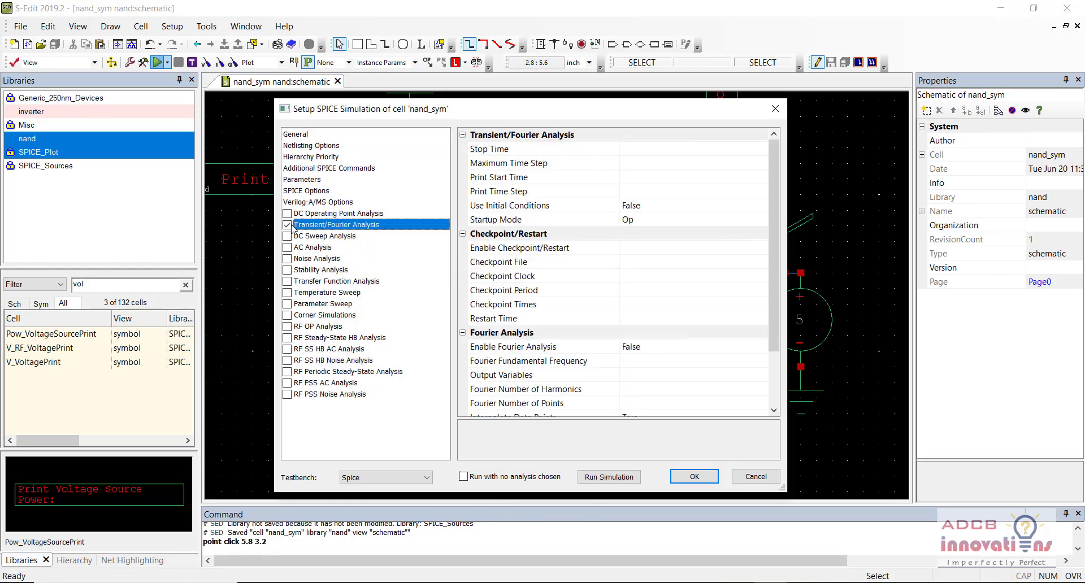
left_click(630, 150)
type("100n")
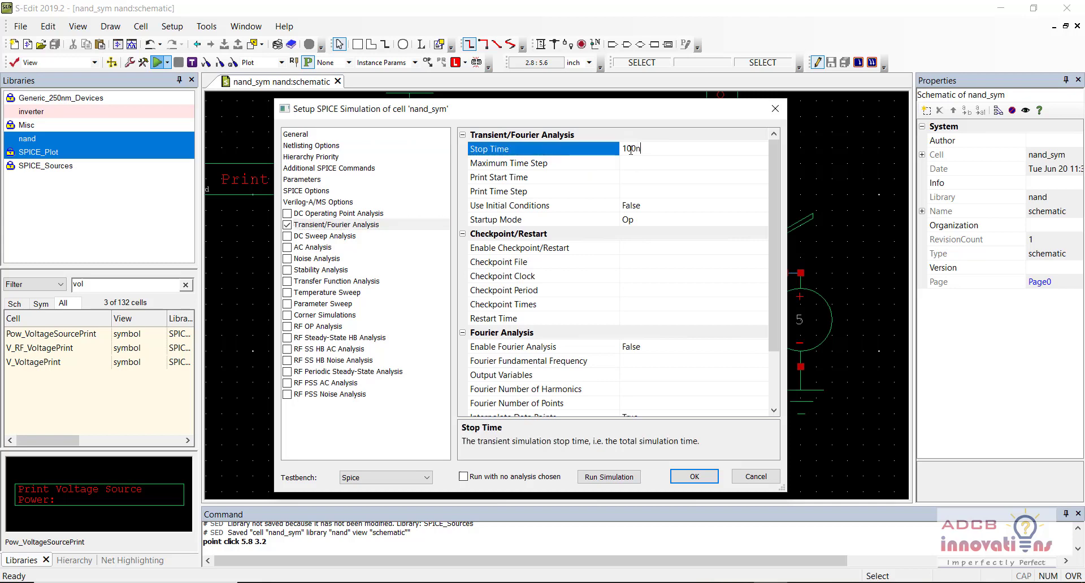
key("Tab")
type("1n")
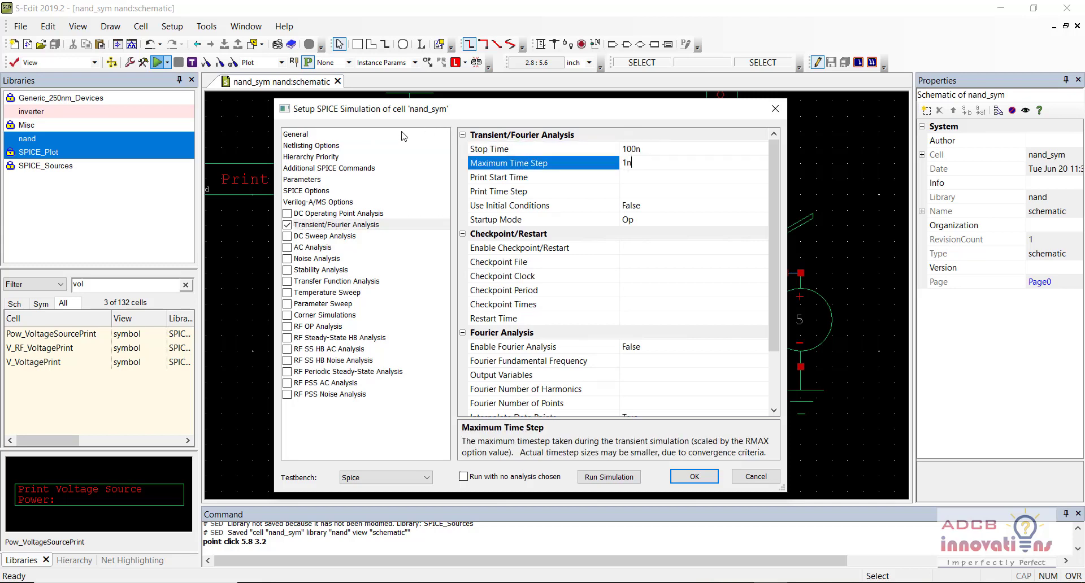
- Set the simulation's library file to Generic_250nm.lib with section TT, then accept the setup and simulate nand_sym
left_click(403, 135)
left_click(664, 331)
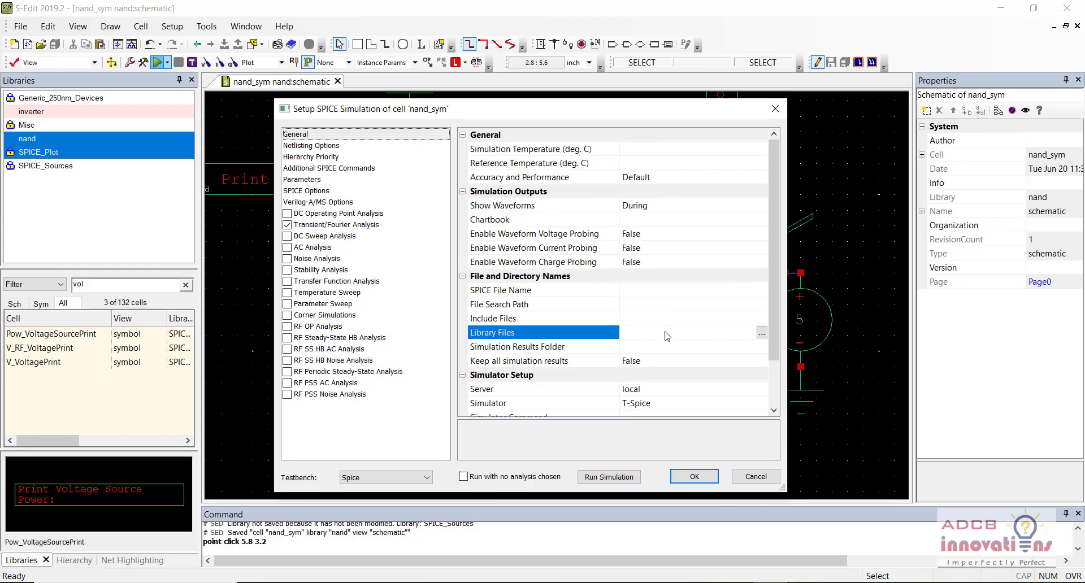
left_click(761, 332)
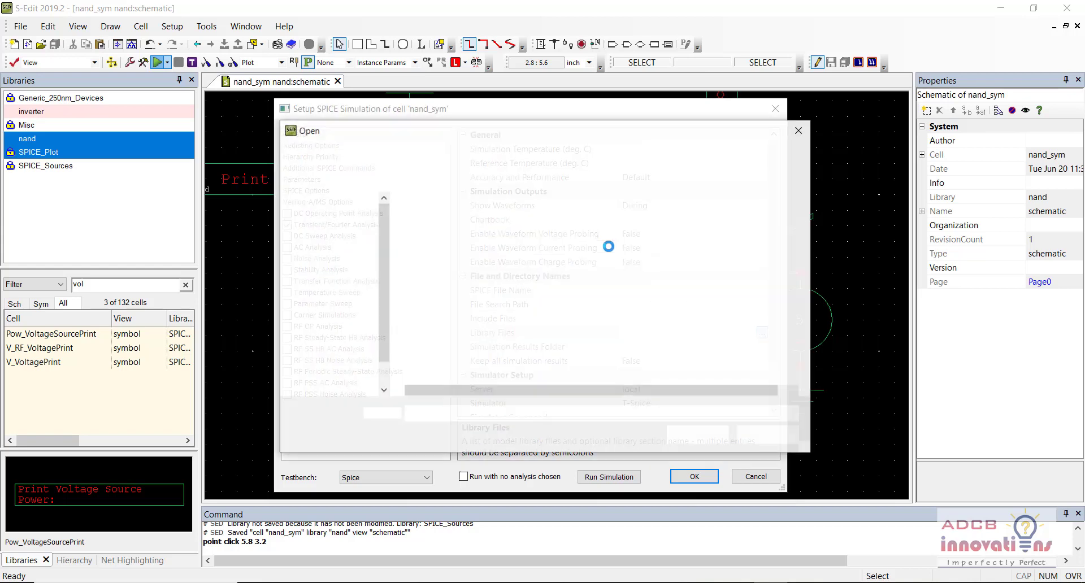
left_click(548, 237)
double_click(548, 237)
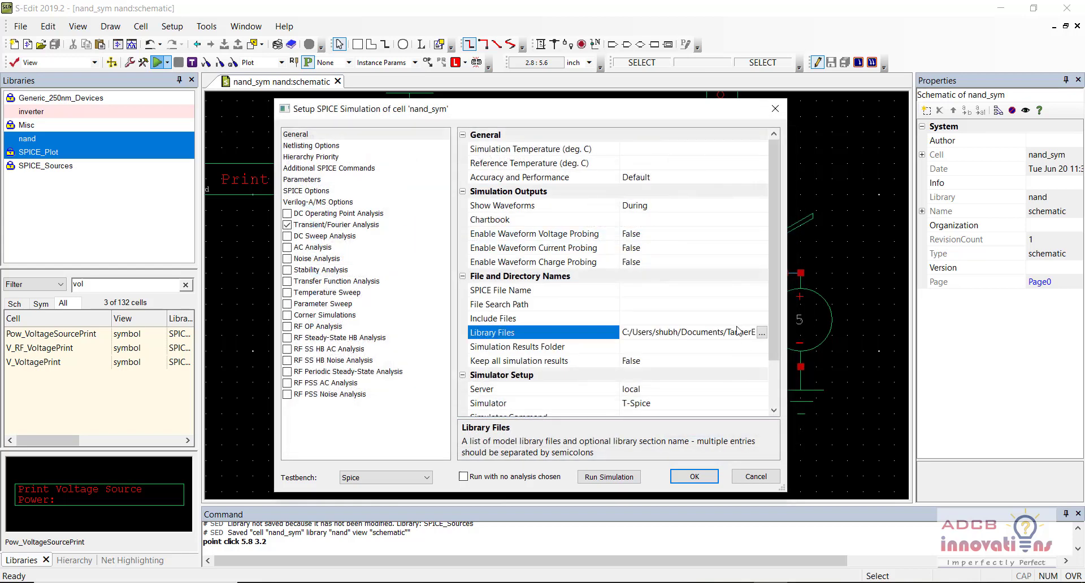
key("End")
type("TT")
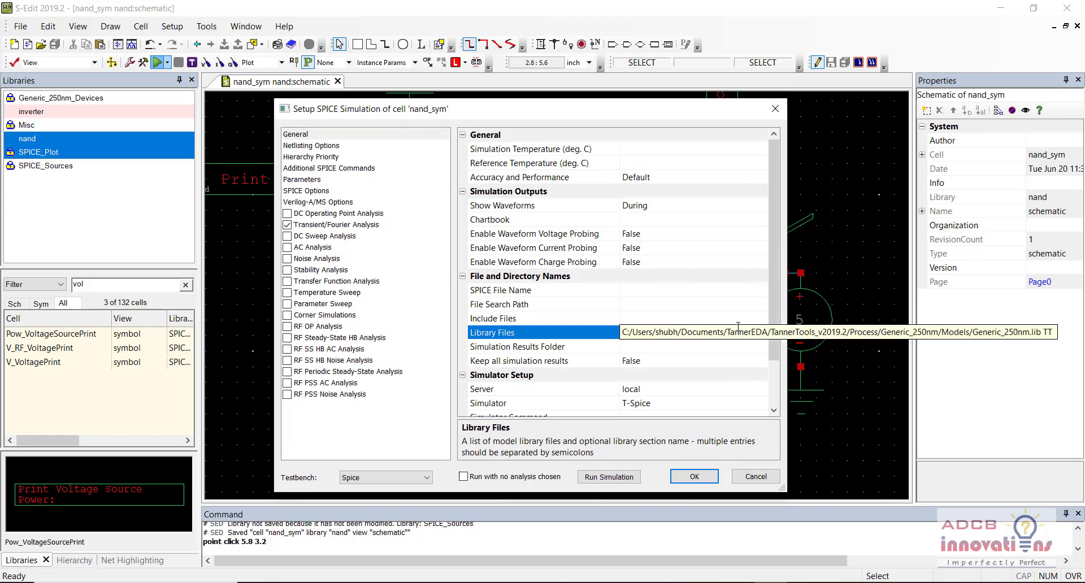
left_click(693, 477)
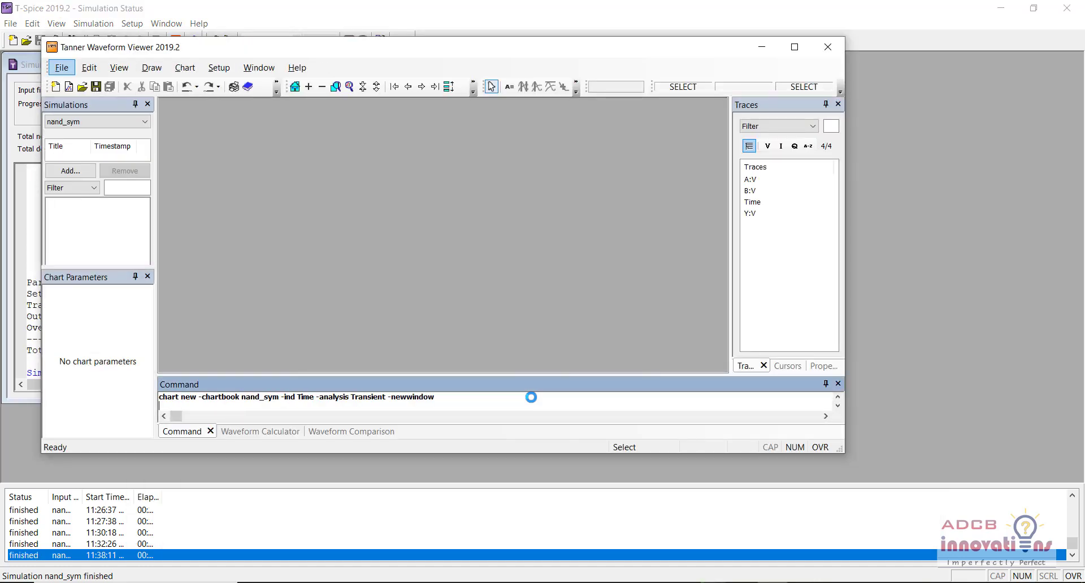
- Expand the transient chart into separate A, B and Y plots, then close the waveform viewer and the T-Spice simulation window
left_click(448, 86)
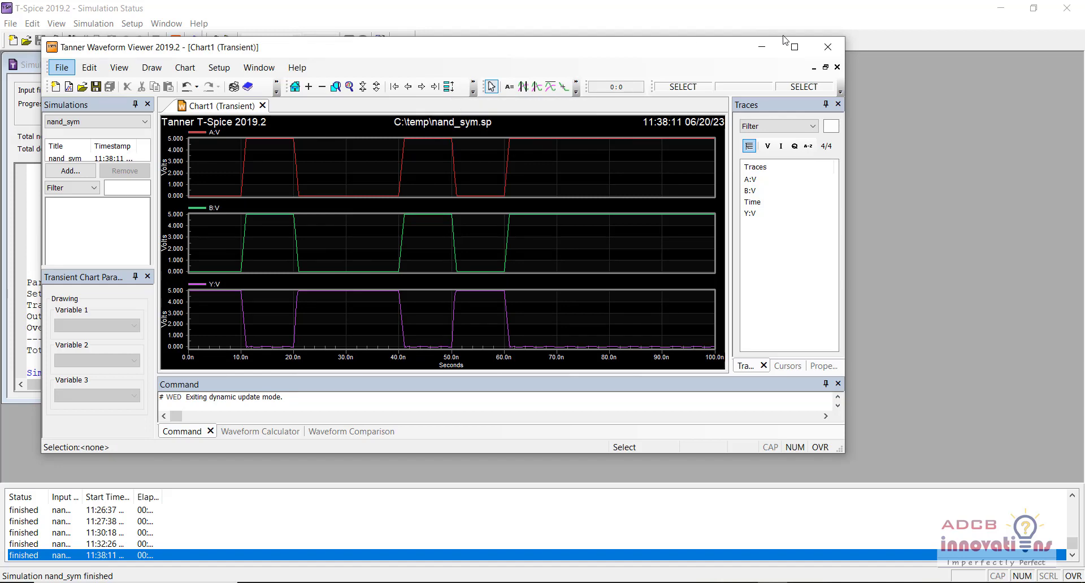
left_click(826, 48)
left_click(1066, 8)
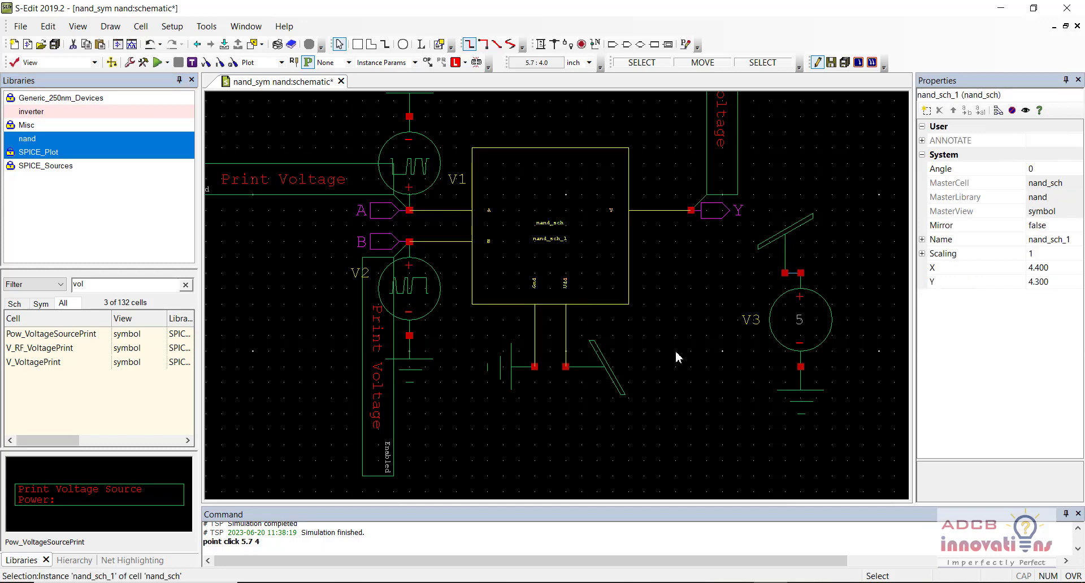
- Save the nand_sym schematic and rerun its transient simulation
left_click(706, 381)
key("ctrl+s")
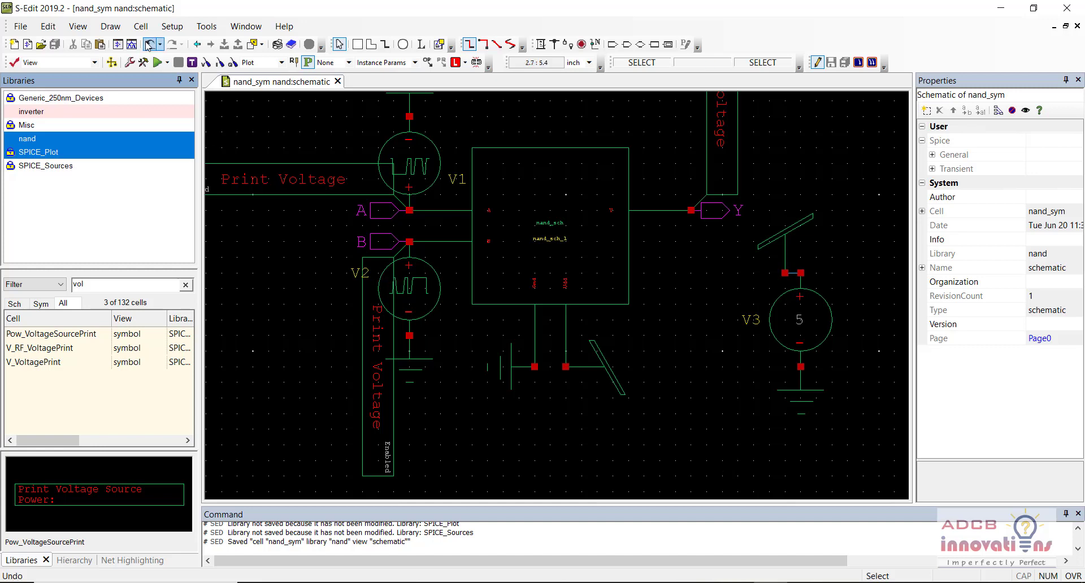
left_click(158, 63)
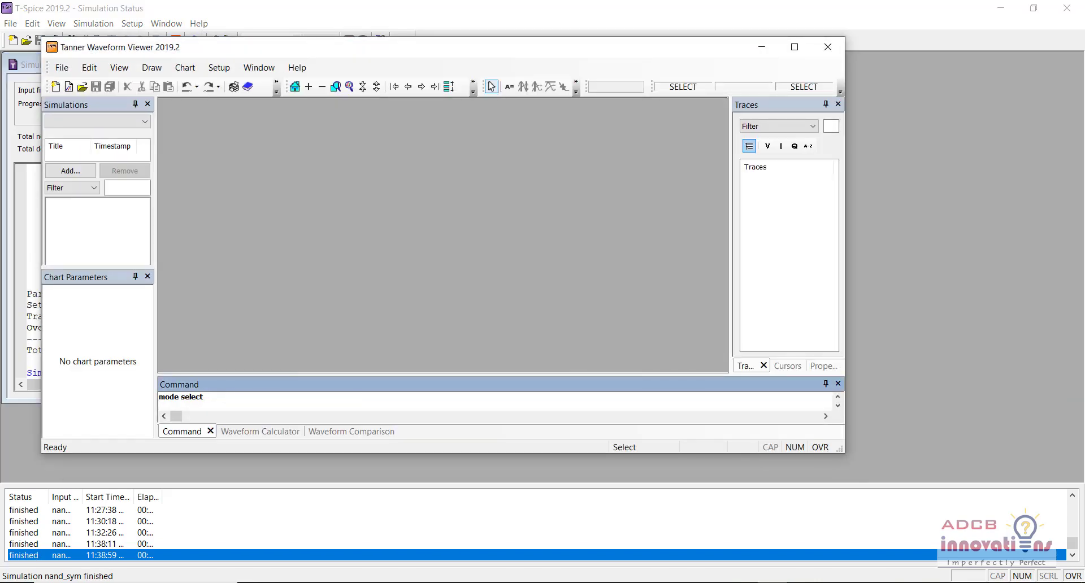
- Split the rerun's traces into separate plots to compare A, B and Y, and return to the schematic with nothing selected
left_click(449, 89)
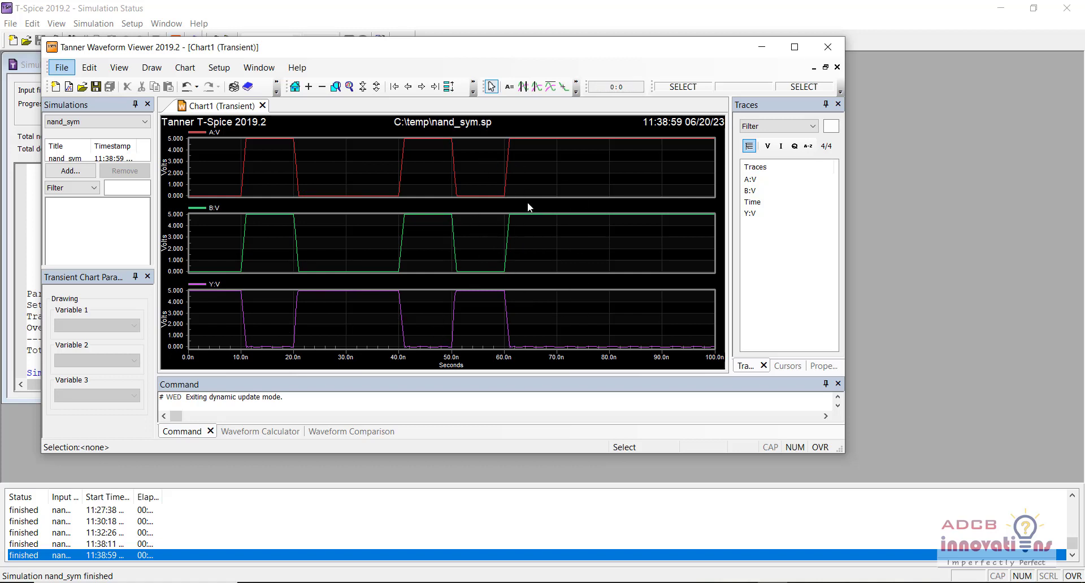
left_click(827, 46)
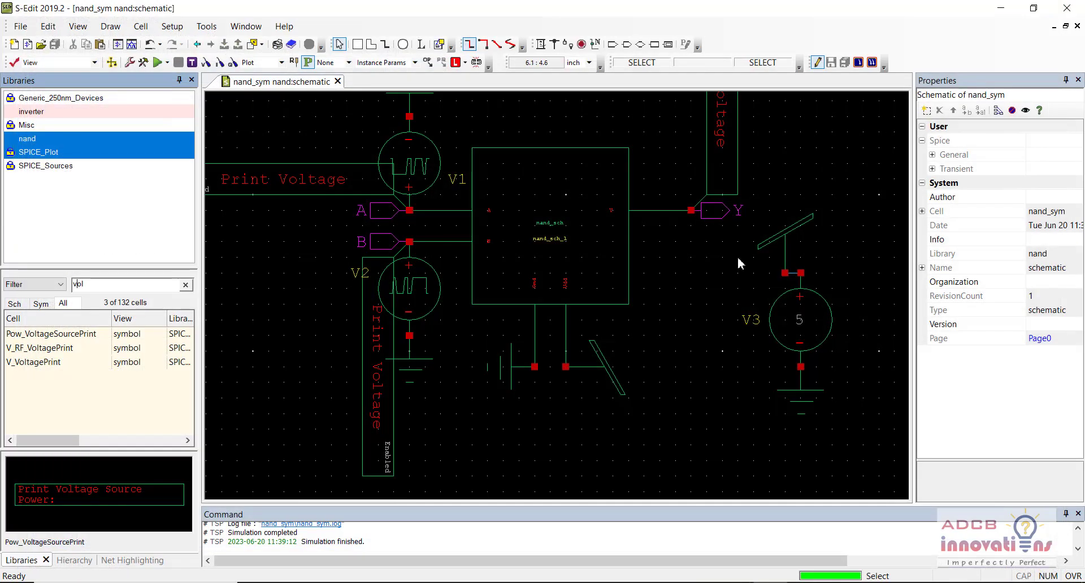
left_click(691, 321)
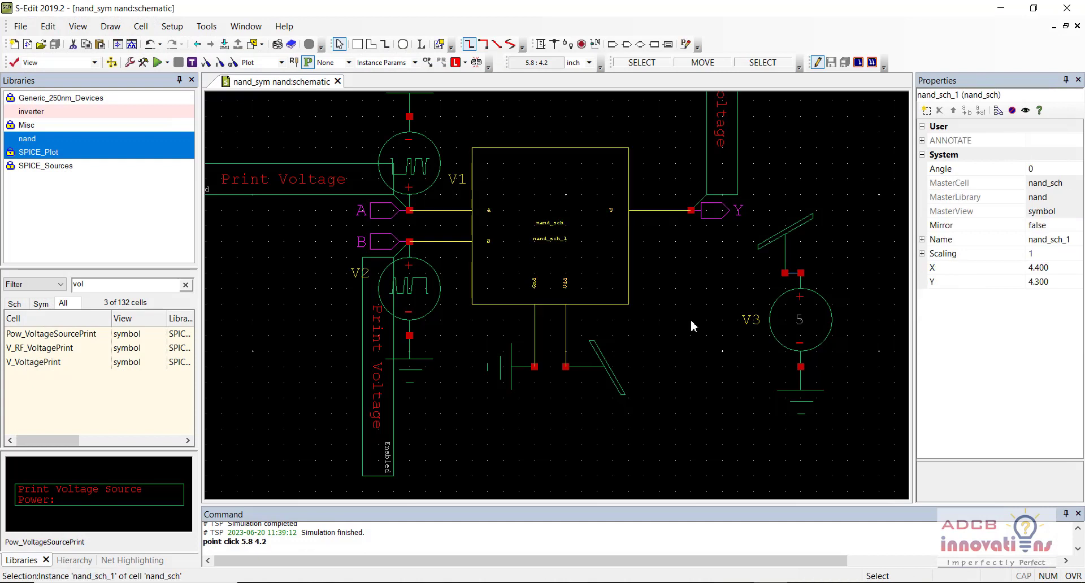
key("Escape")
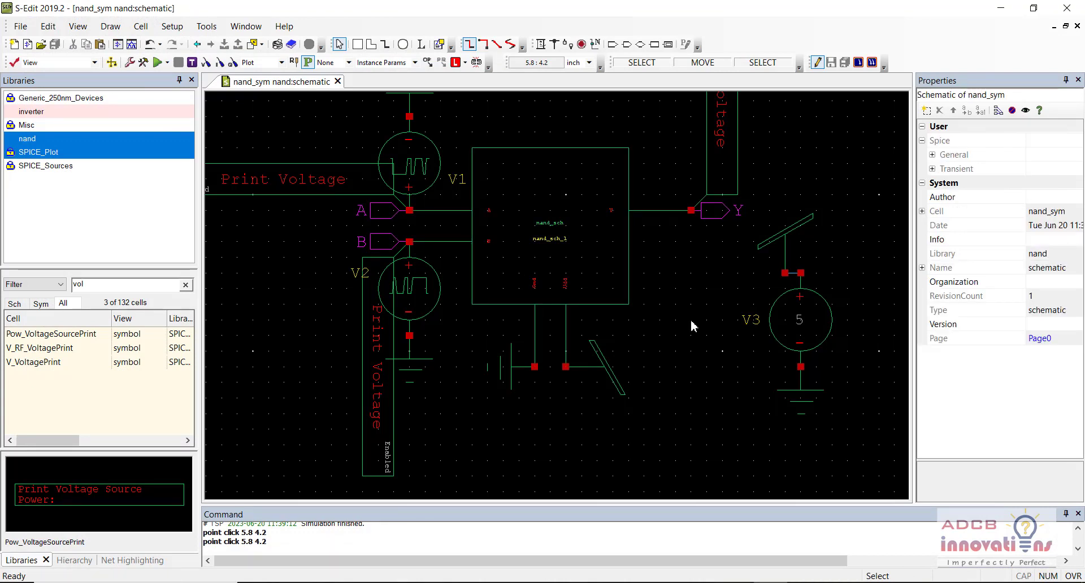